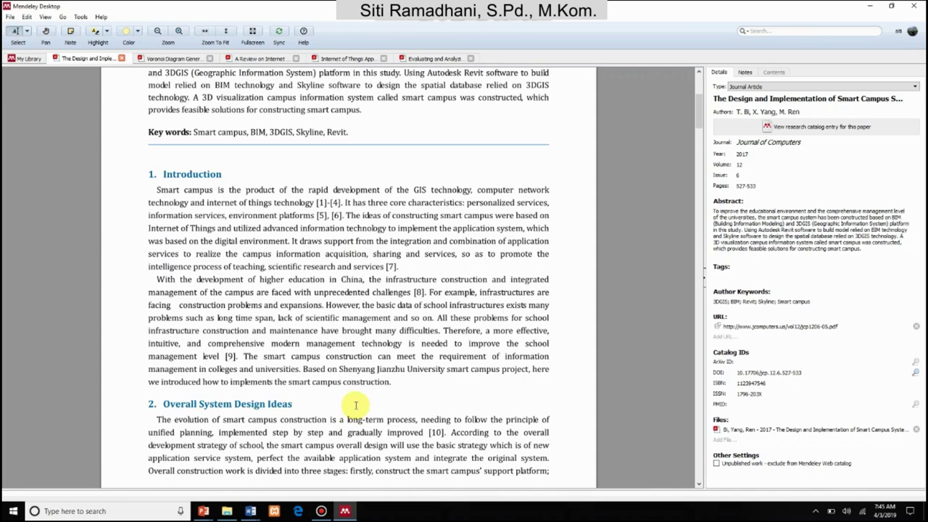
Examine the layouts of the opened IoT review, IoT applications and RPL in Contiki papers, including their title pages
click(262, 59)
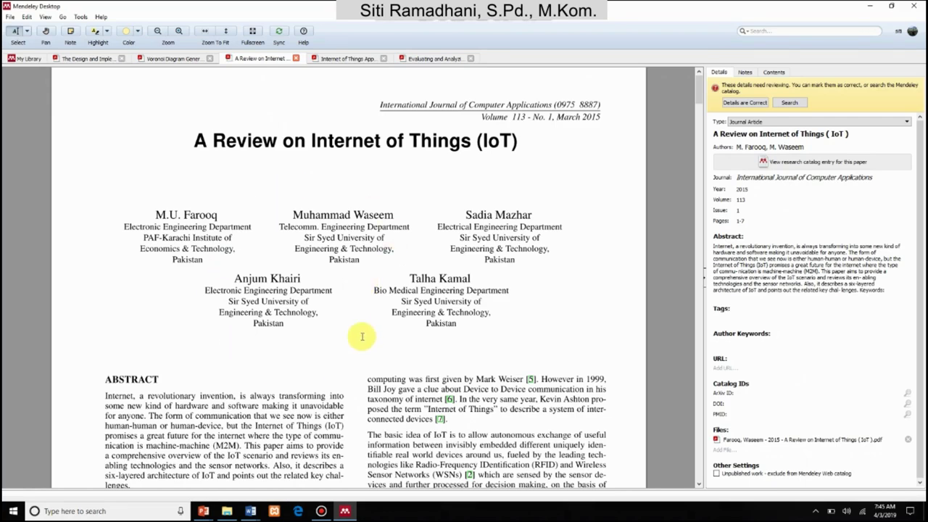
click(348, 58)
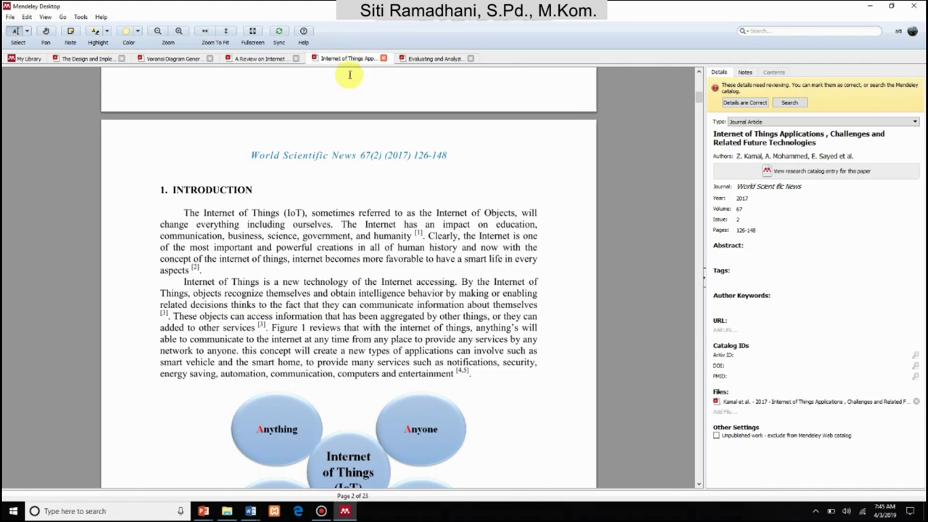
scroll(353, 302, up, 10)
scroll(355, 298, up, 3)
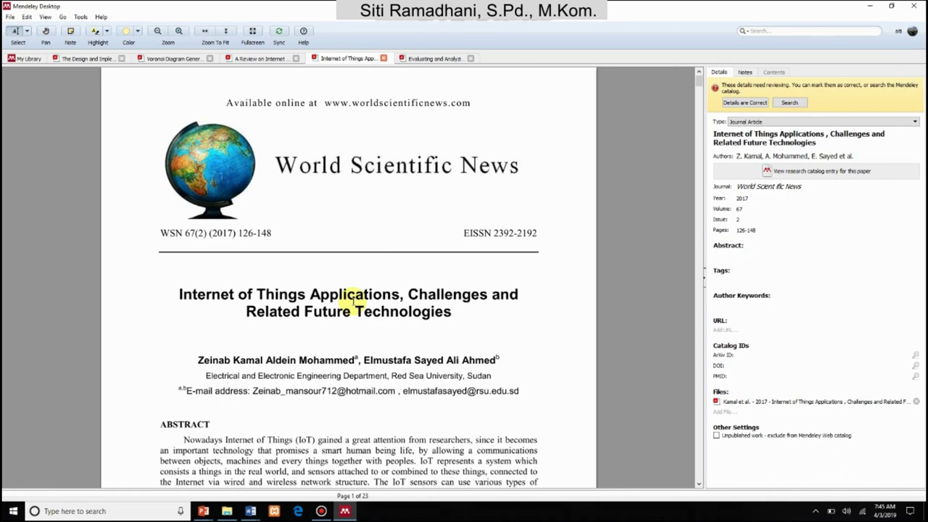
click(419, 59)
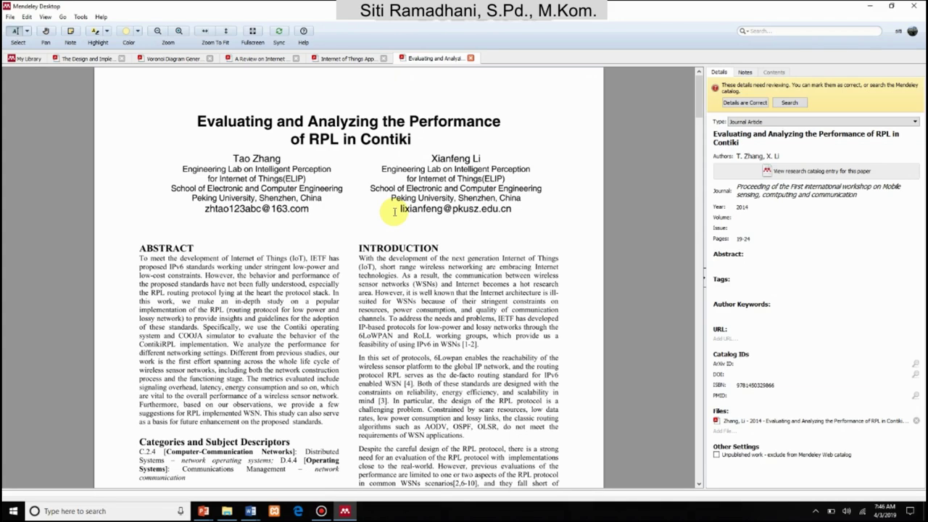
Switch to Word and examine the Elsevier template's header, title, author, affiliation, abstract and section layout
click(250, 511)
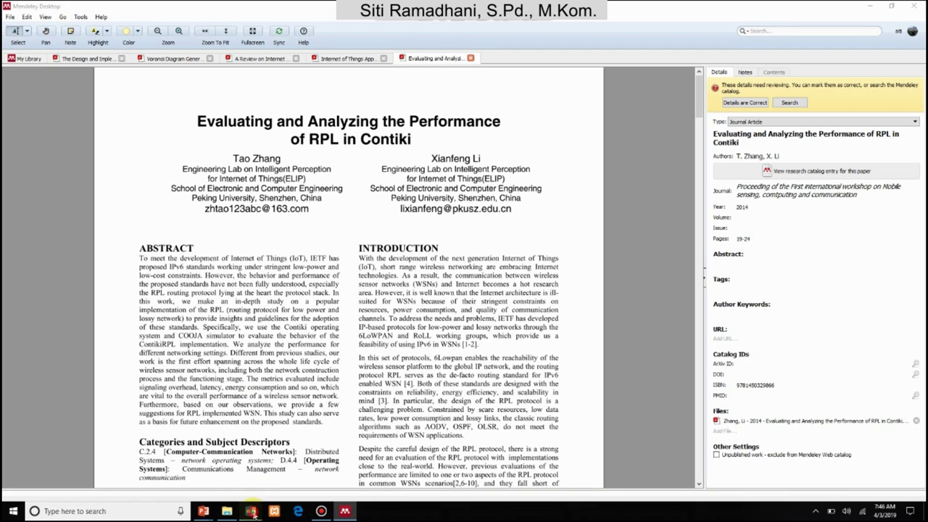
click(154, 473)
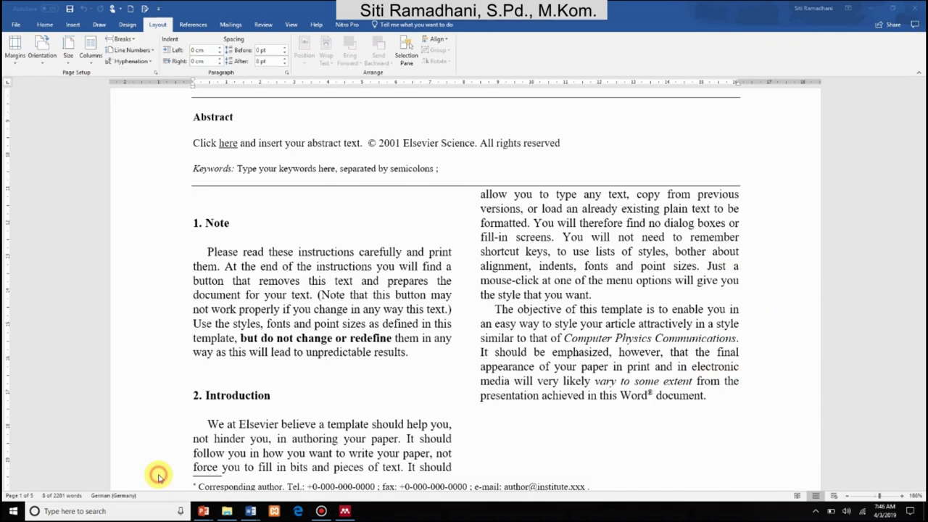
scroll(422, 321, up, 5)
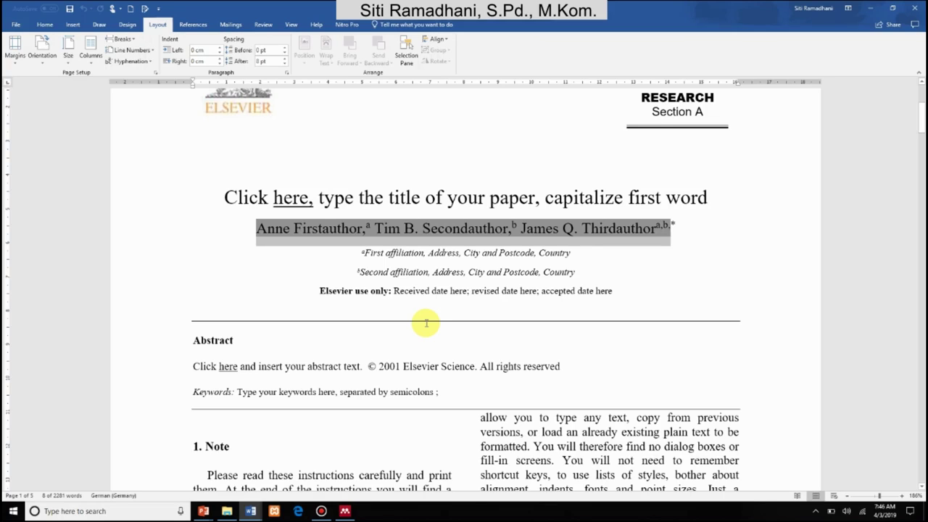
scroll(428, 319, up, 2)
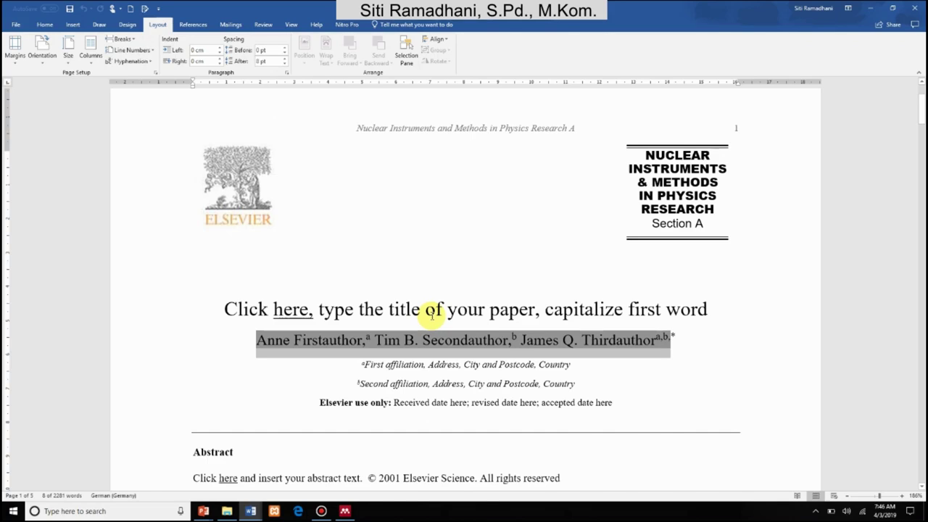
scroll(433, 313, down, 2)
click(428, 254)
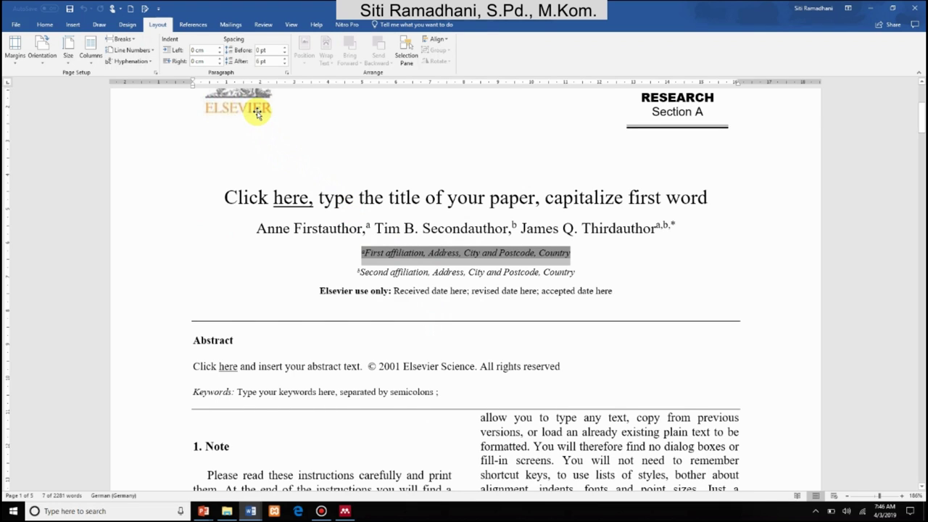
scroll(355, 193, down, 8)
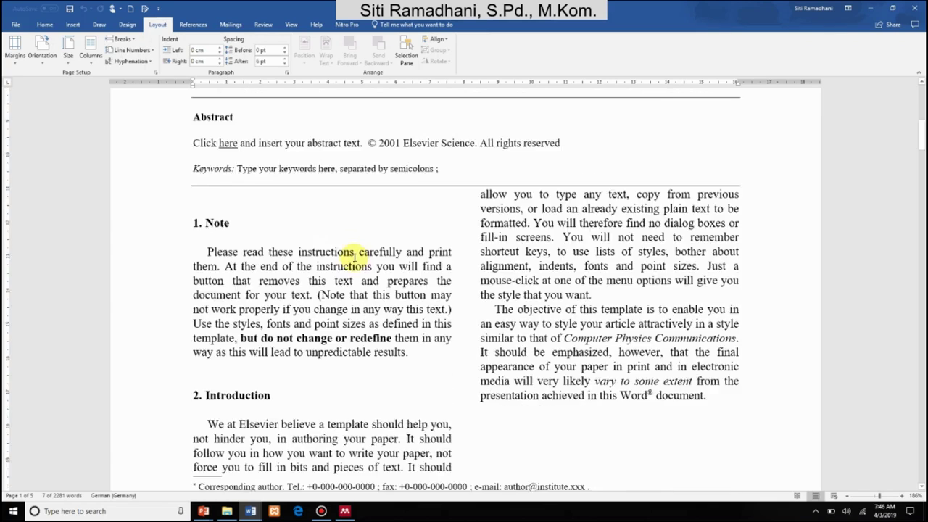
scroll(355, 257, up, 8)
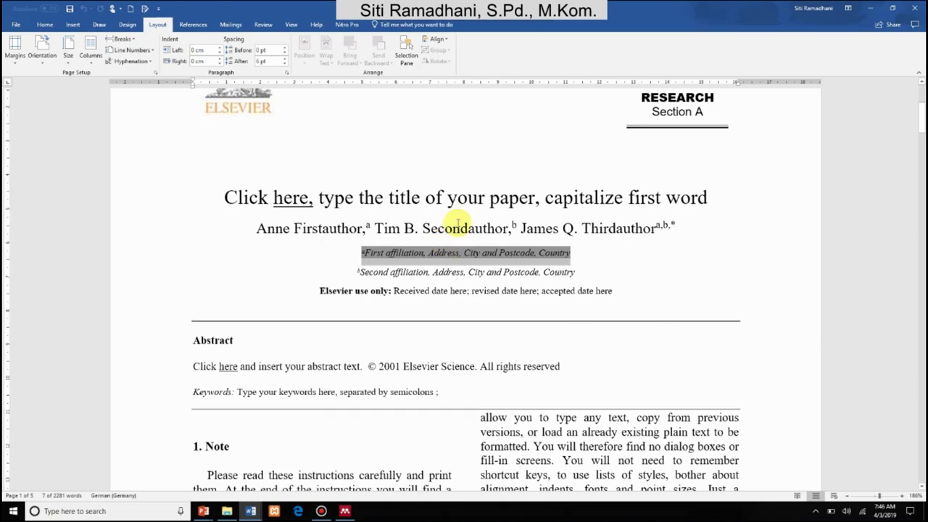
scroll(453, 240, down, 3)
Open the IOSR Paper Template document and examine its font-size and section formatting rules
mouse_move(251, 511)
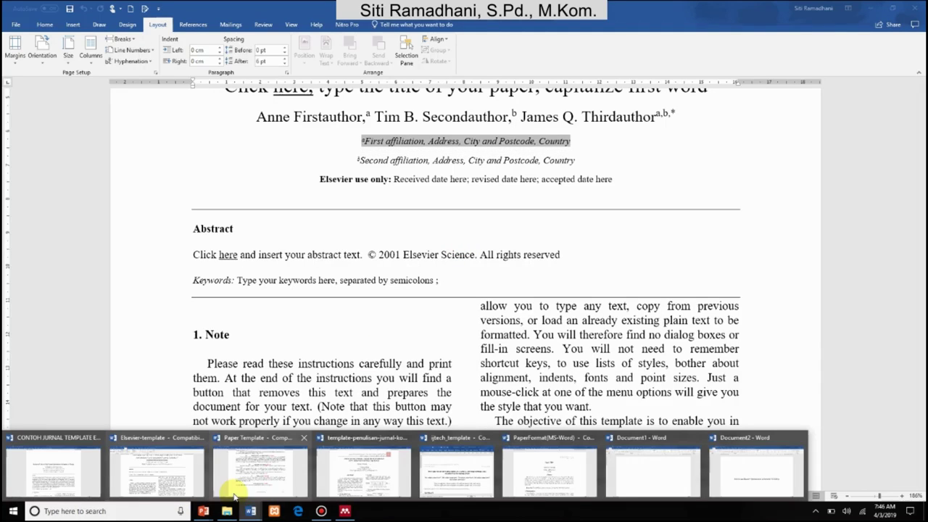
click(241, 473)
scroll(332, 394, up, 12)
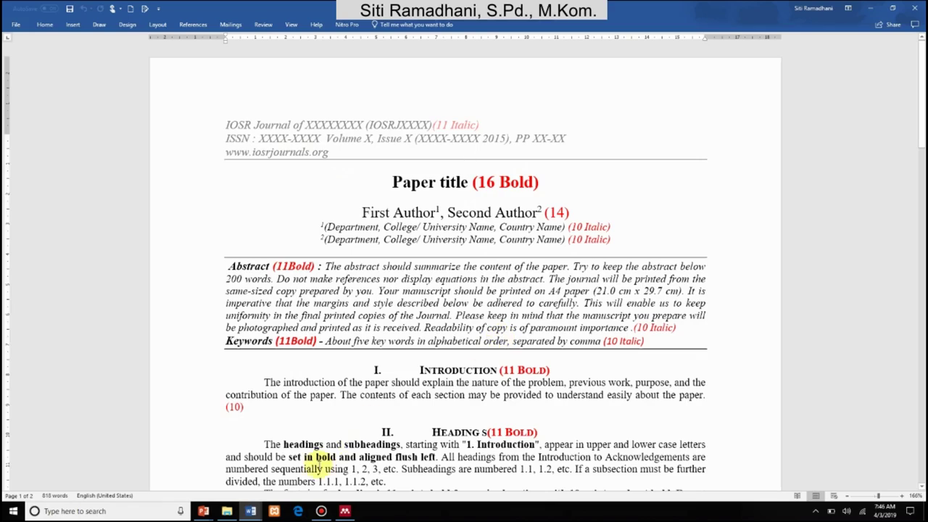
scroll(401, 414, down, 7)
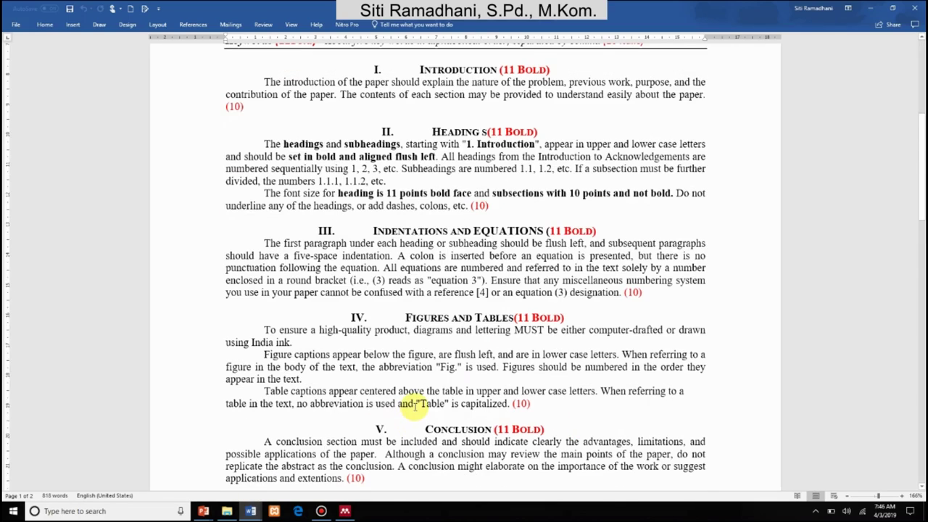
scroll(414, 408, down, 3)
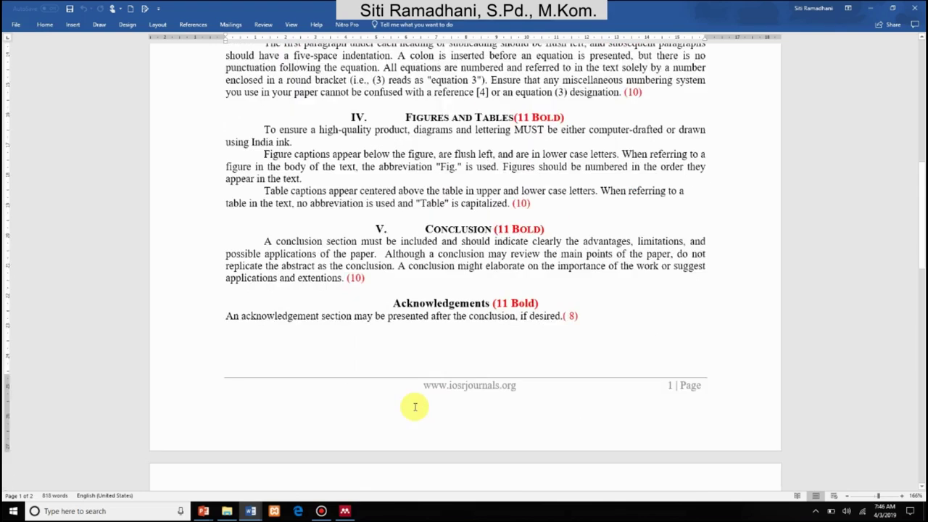
scroll(414, 404, up, 3)
Open the KOMPUTA journal template and examine its layout from the title block through the reference list
mouse_move(249, 514)
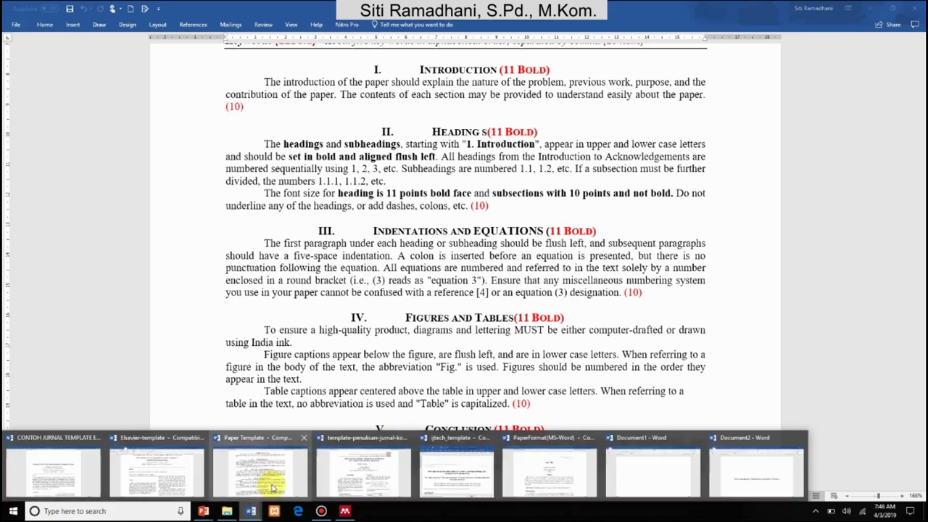
click(347, 474)
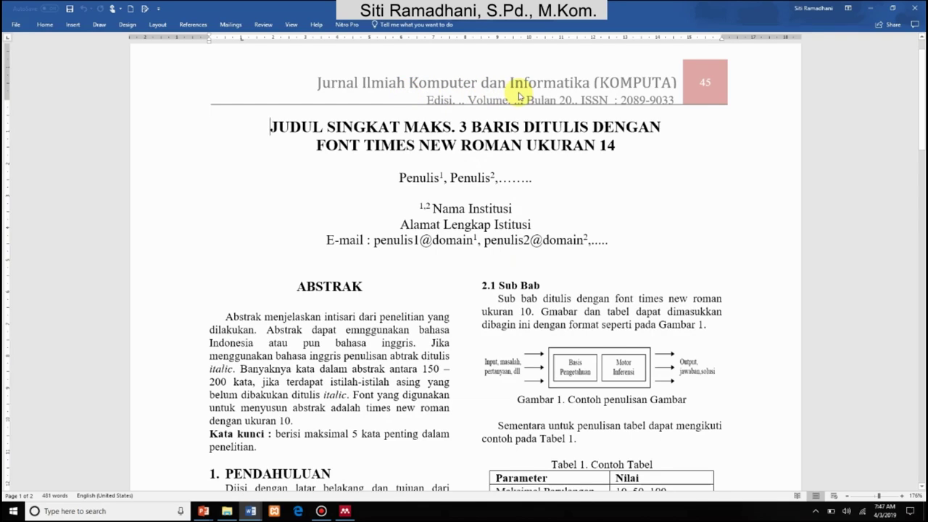
scroll(489, 279, down, 15)
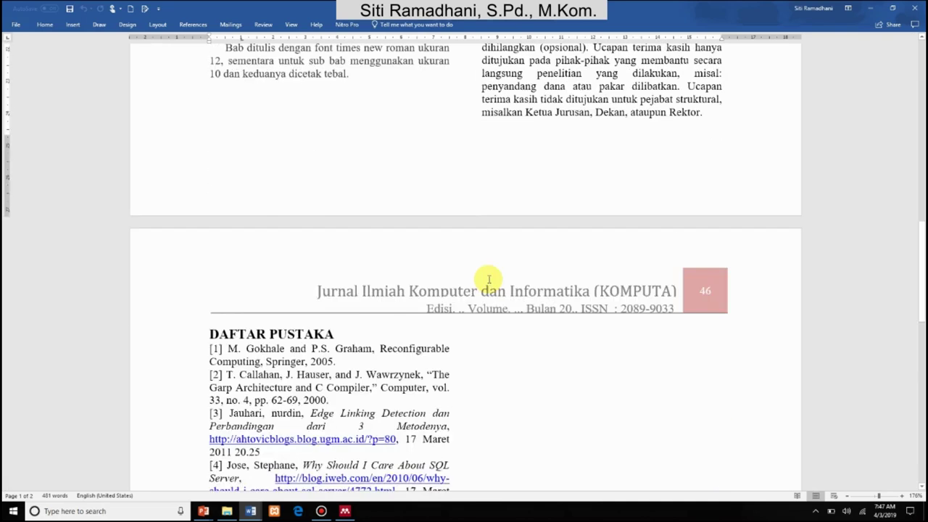
scroll(489, 279, down, 3)
scroll(489, 279, up, 7)
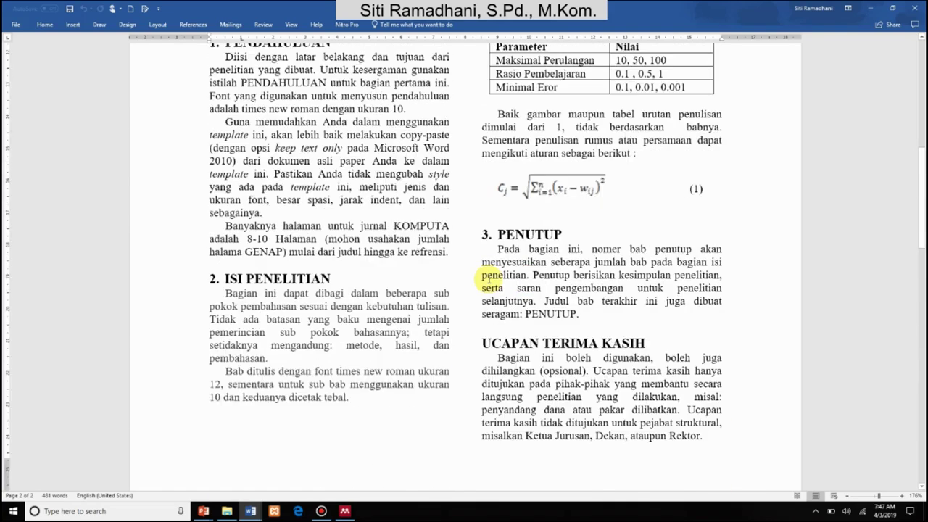
scroll(489, 279, up, 8)
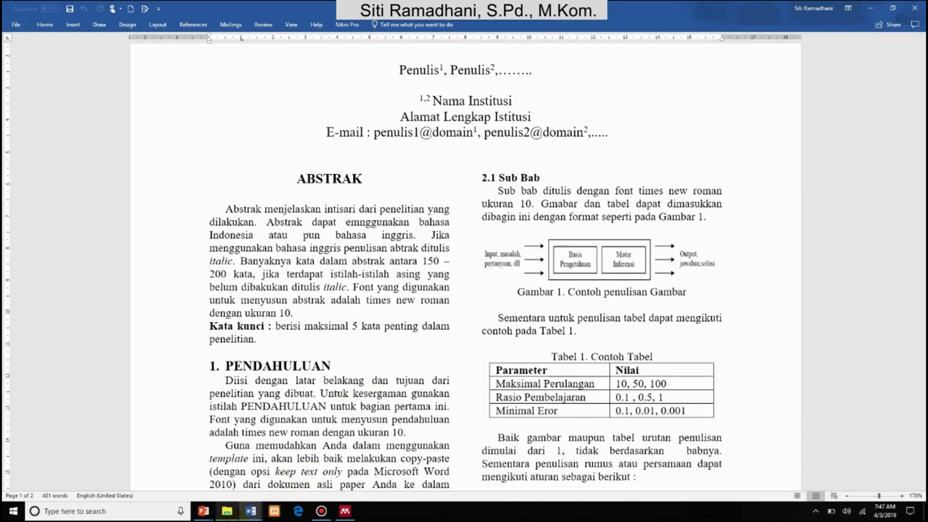
Return to the Elsevier template document and view its title and author block
mouse_move(250, 511)
click(166, 482)
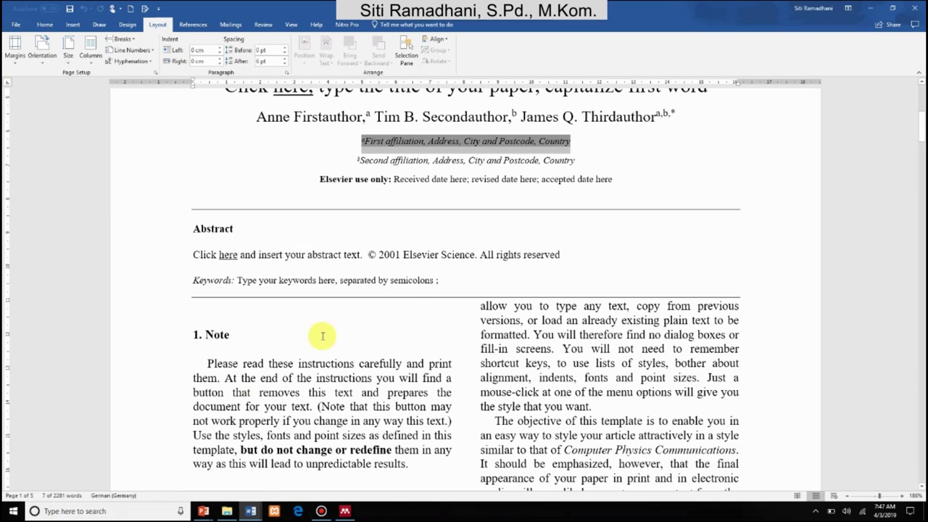
scroll(408, 304, up, 3)
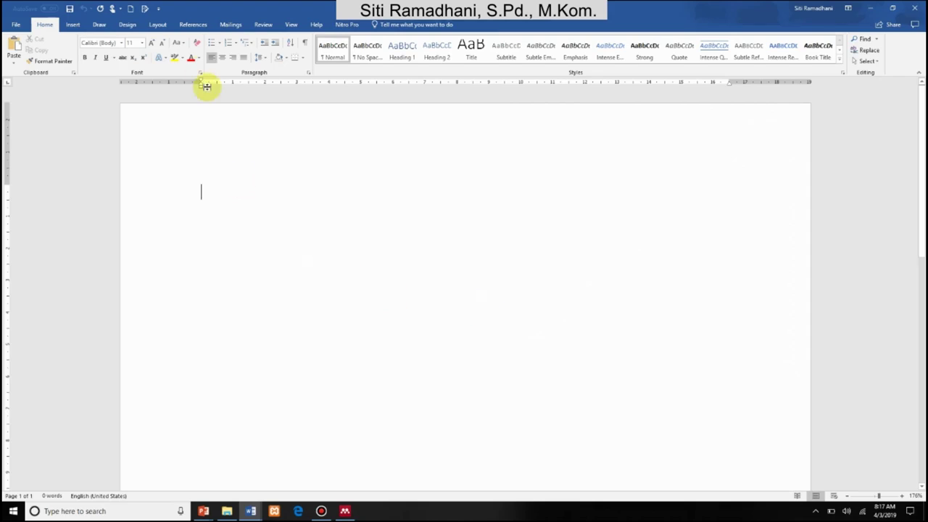
Set the blank document's paper size to A4 in the page setup
click(157, 24)
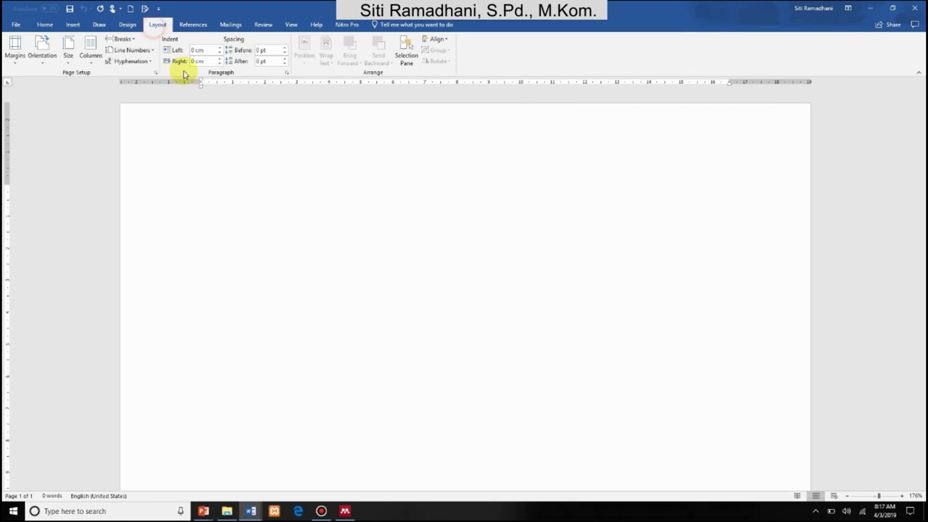
click(154, 72)
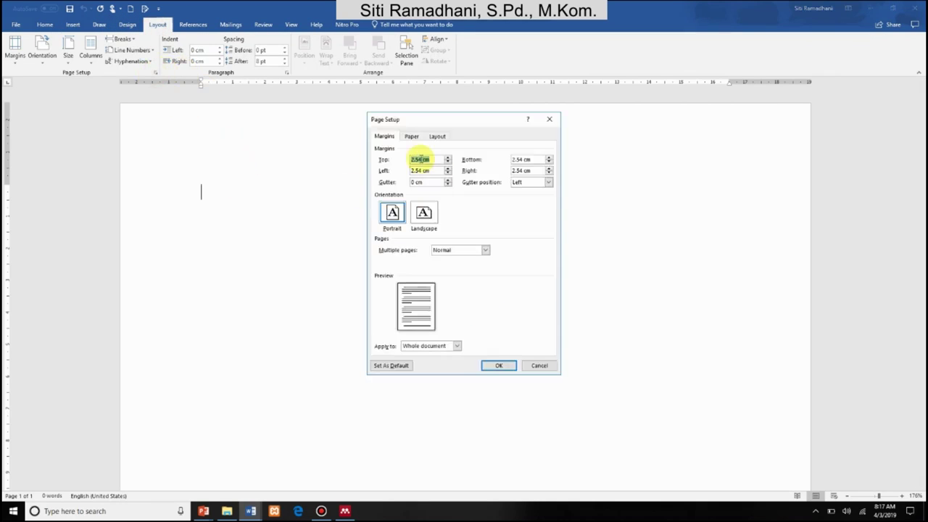
click(411, 135)
click(409, 161)
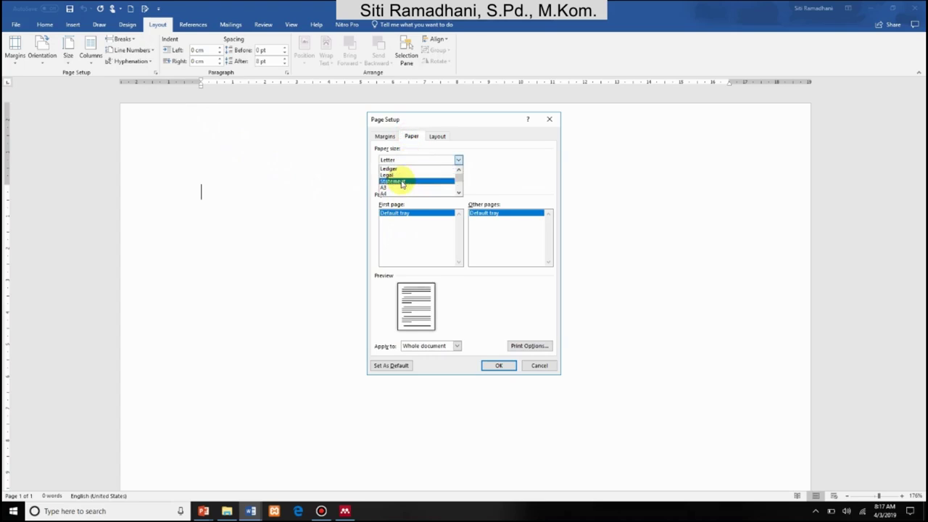
click(390, 192)
Set the blank document's top and bottom margins to 4.68 cm
click(384, 135)
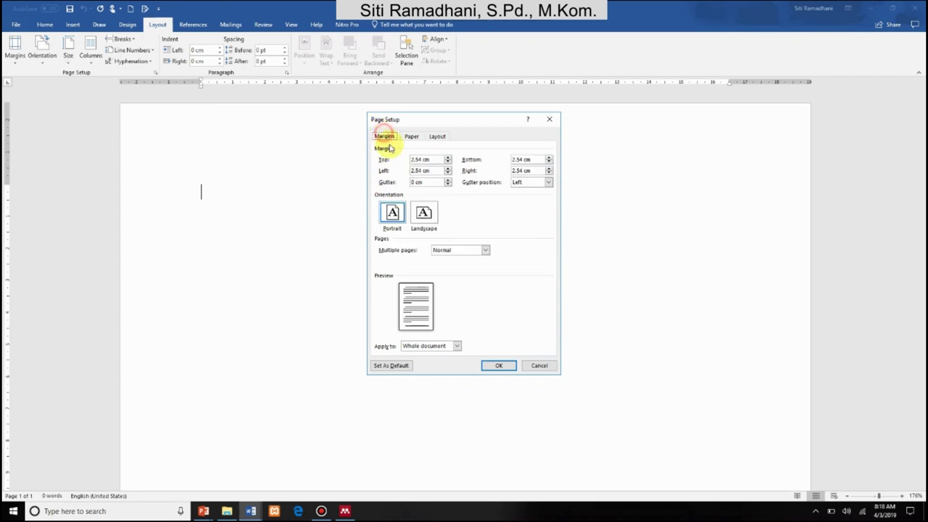
drag(421, 160, 392, 161)
text(4)
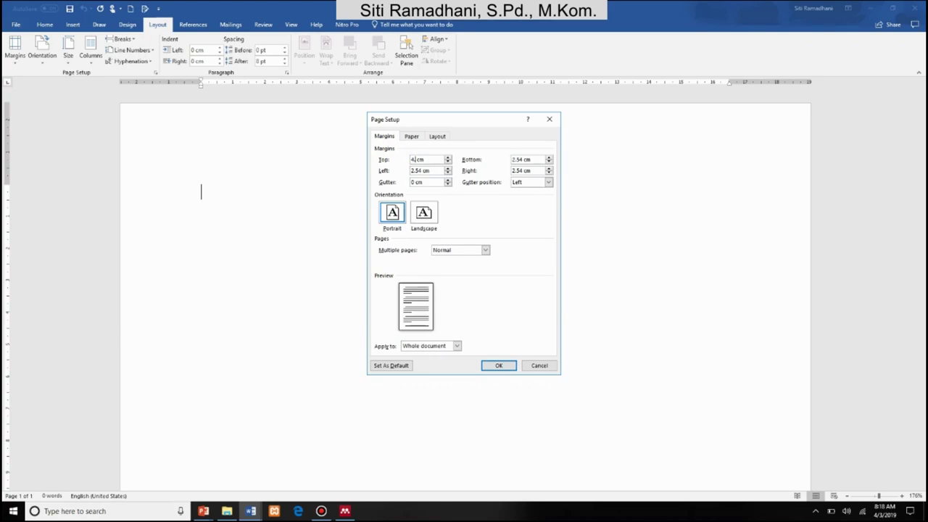
text(.68)
double_click(521, 159)
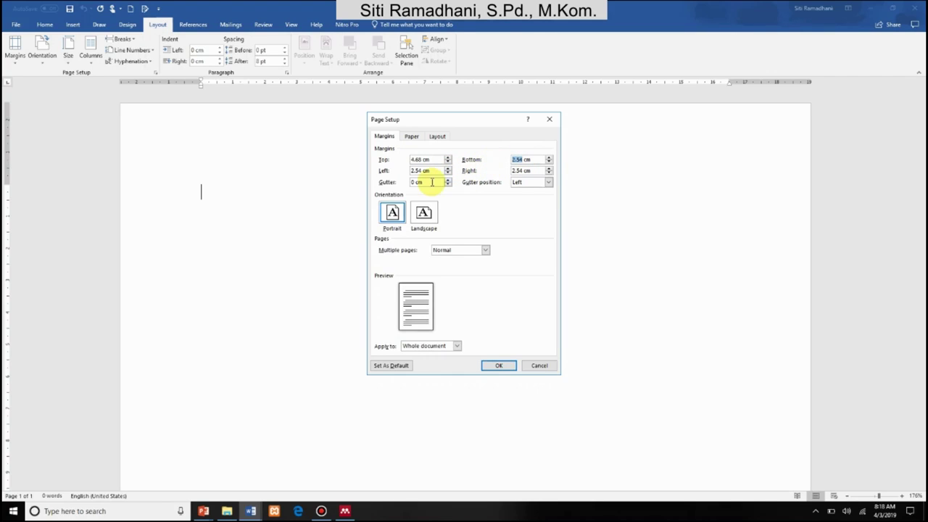
text(4)
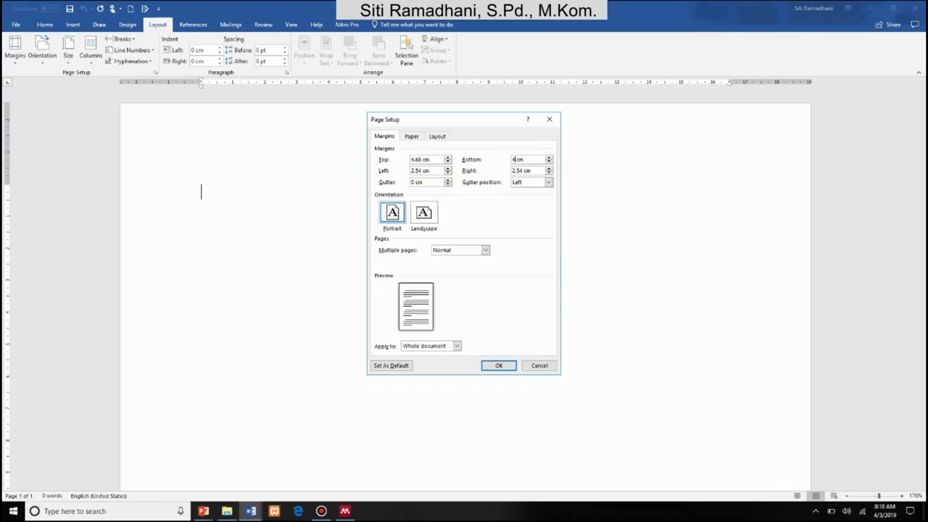
text(.68)
Set the left and right margins to 2.45 cm and apply the page setup to the whole document
click(416, 170)
text(5)
click(522, 170)
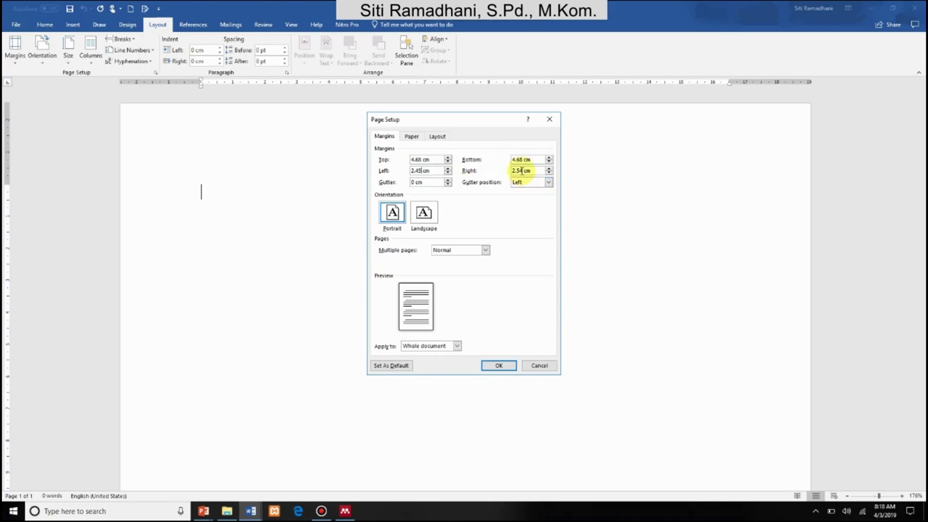
key(BackSpace)
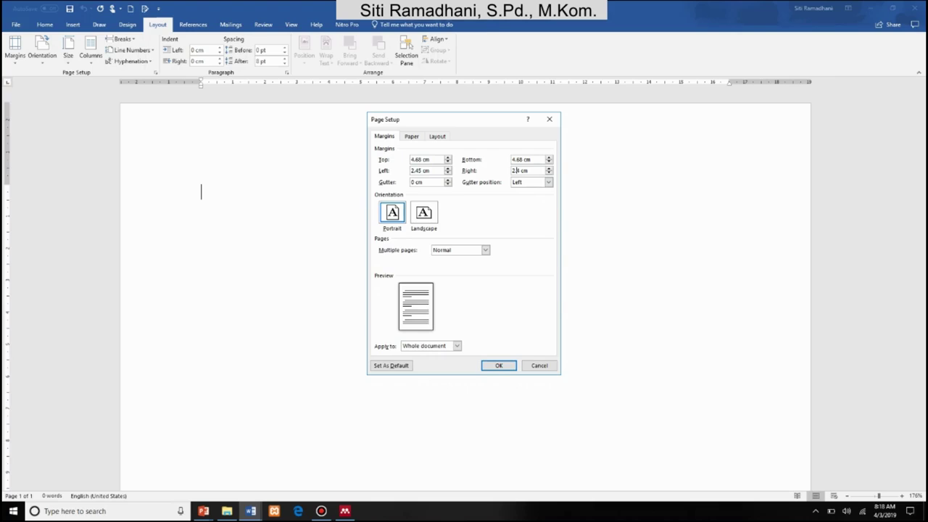
text(5)
click(498, 366)
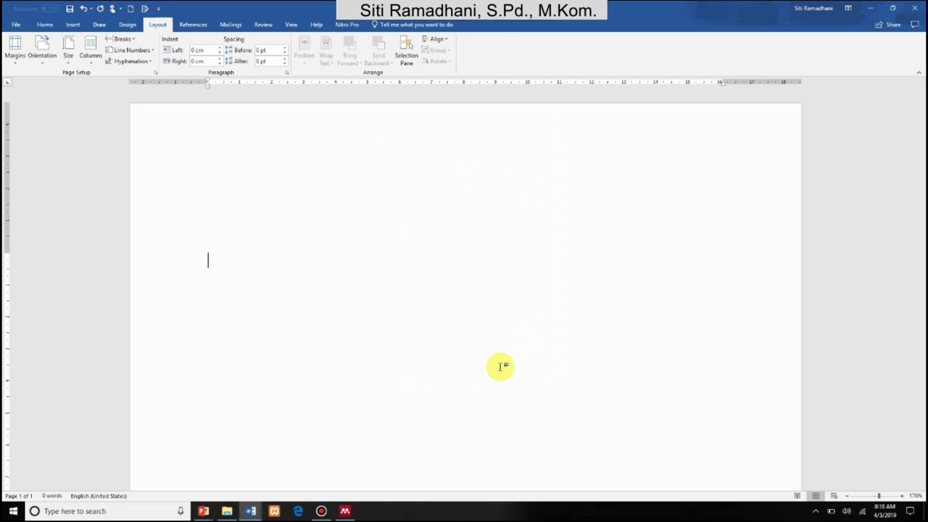
Place the blank document beside the Elsevier template, close it without saving, and show the author block of the article draft in Document4
key(super+Right)
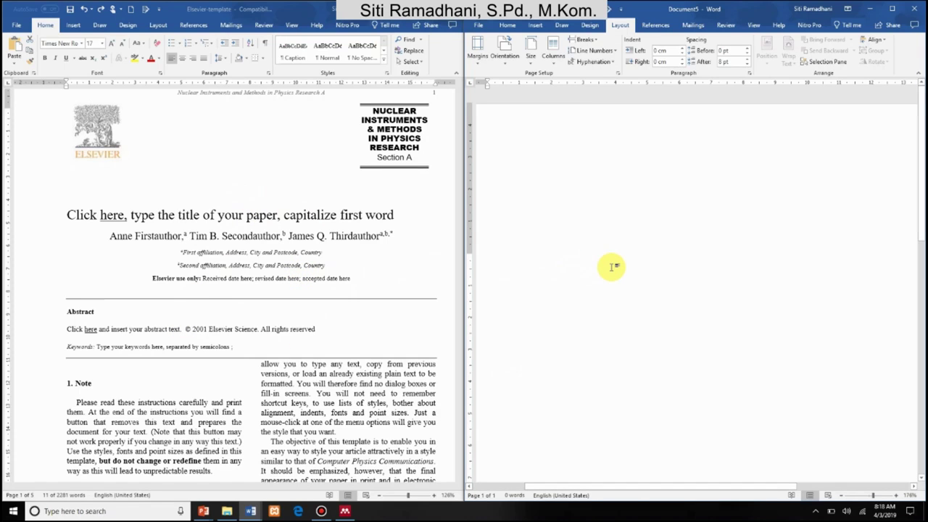
key(ctrl+w)
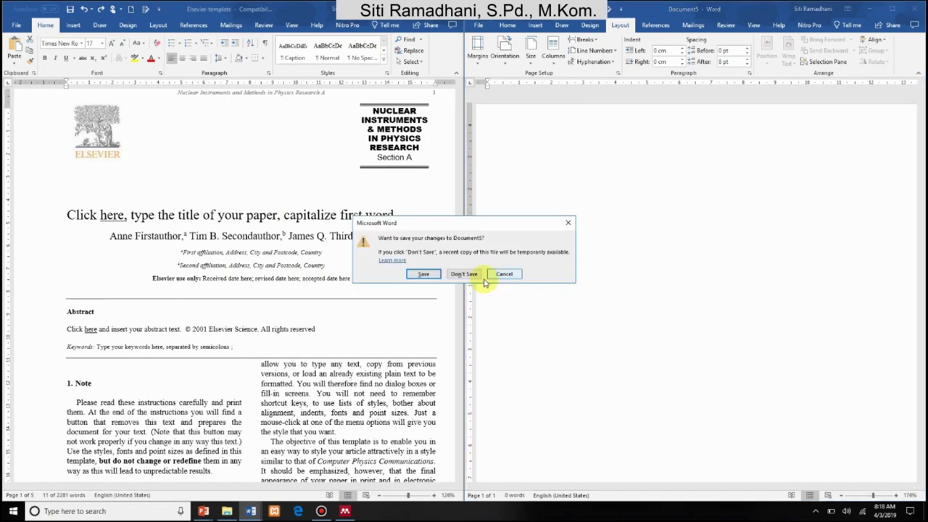
click(466, 276)
click(653, 287)
scroll(646, 290, down, 6)
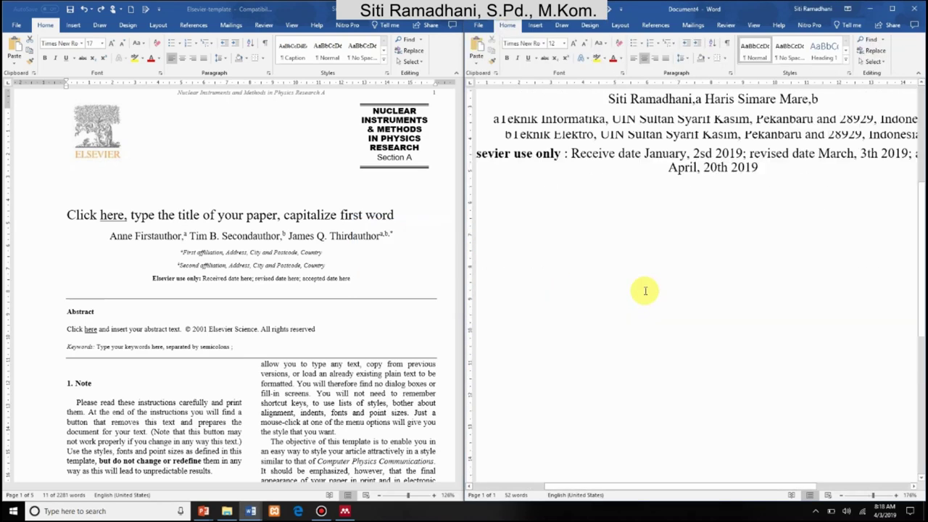
Set the font size of the article title in the draft to 17, matching the template's title
scroll(646, 289, up, 3)
ctrl+scroll(653, 267, down, 1)
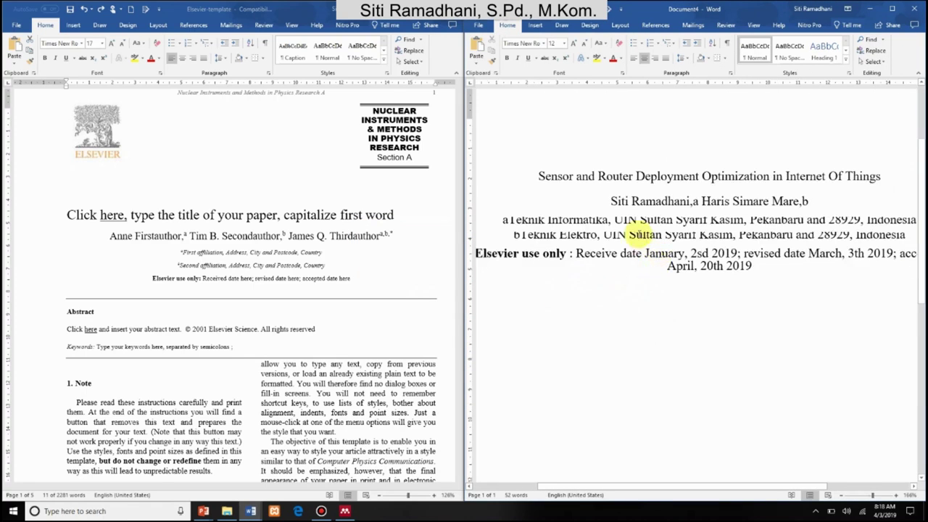
click(265, 218)
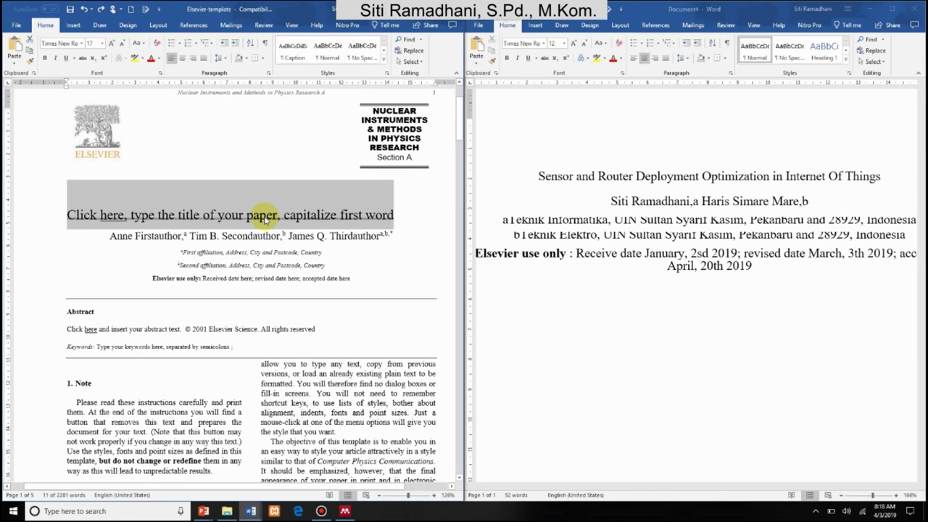
click(658, 177)
drag(533, 178, 884, 184)
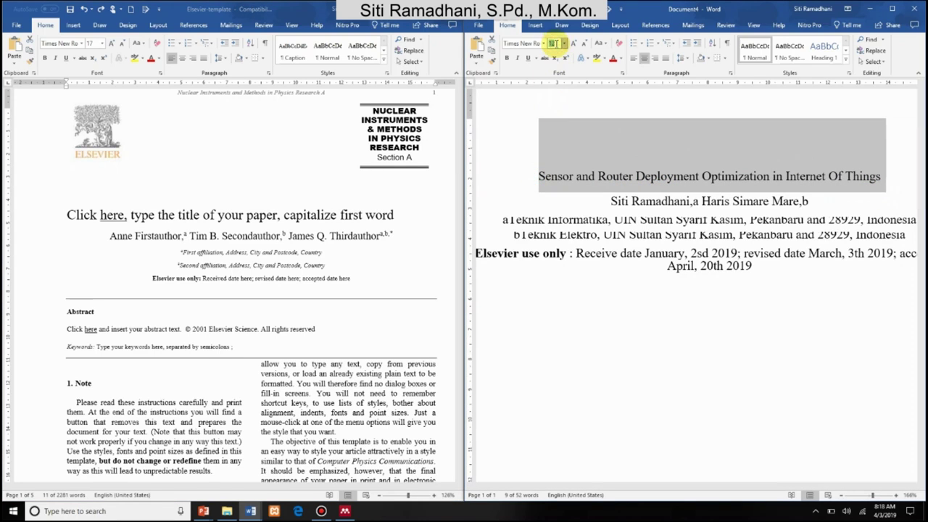
text(1)
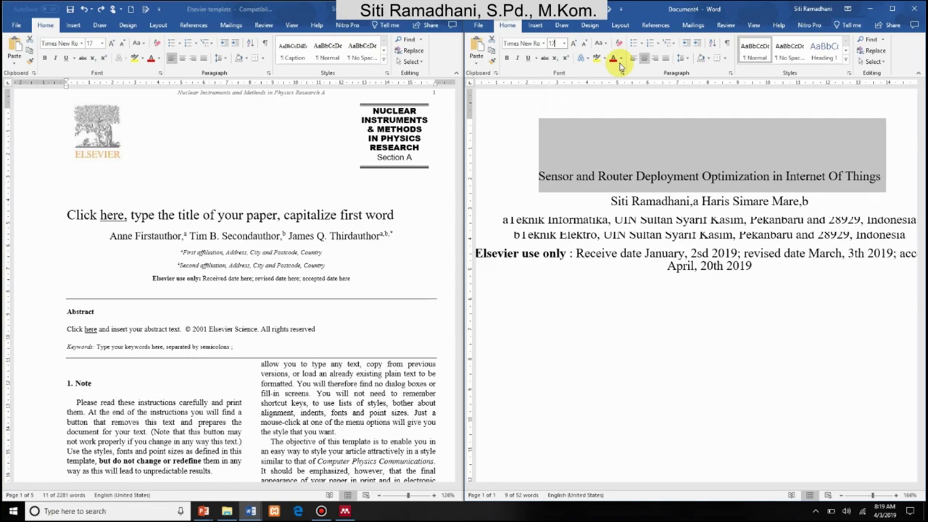
text(7)
key(Return)
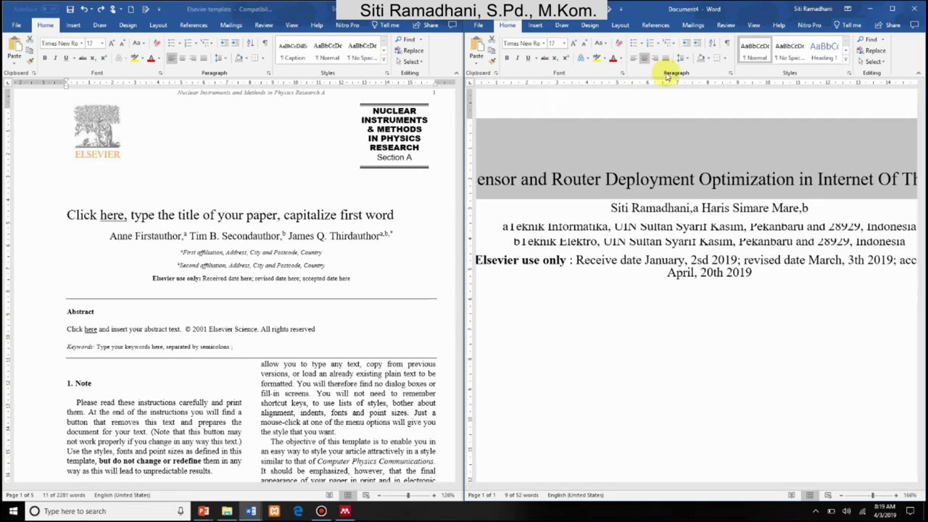
Set the title paragraph's line spacing to Exactly at 12 pt
click(680, 58)
click(698, 139)
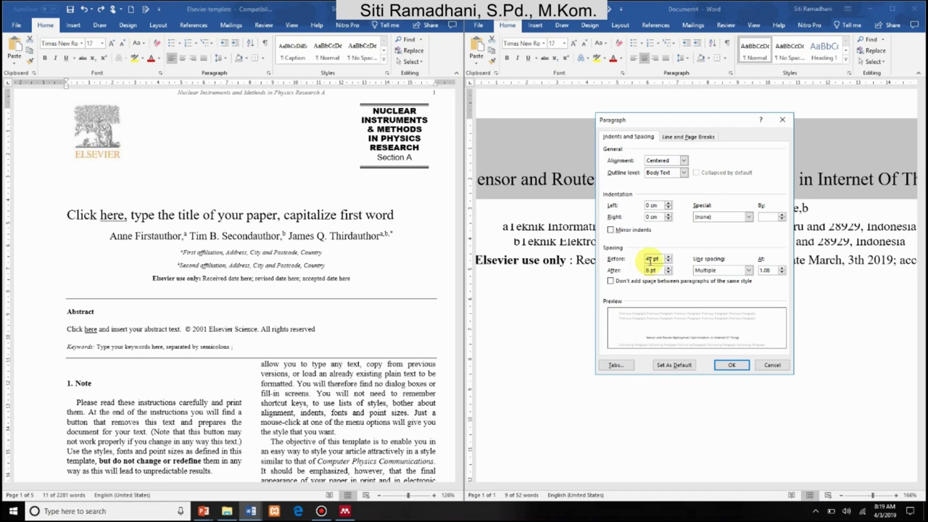
double_click(650, 270)
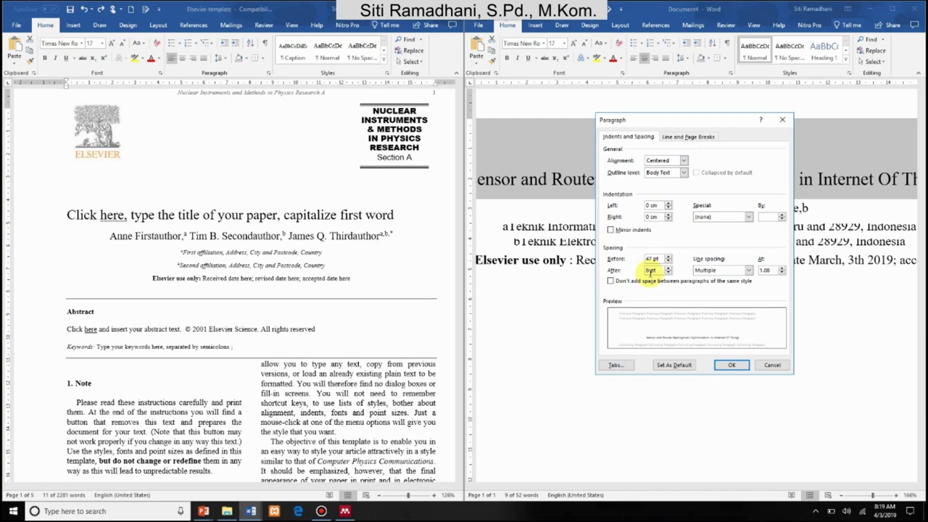
click(746, 270)
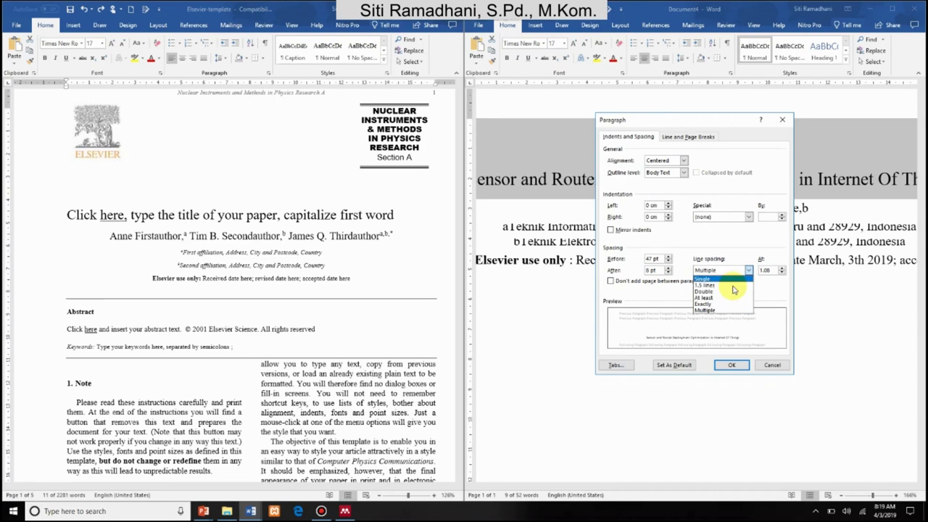
click(721, 305)
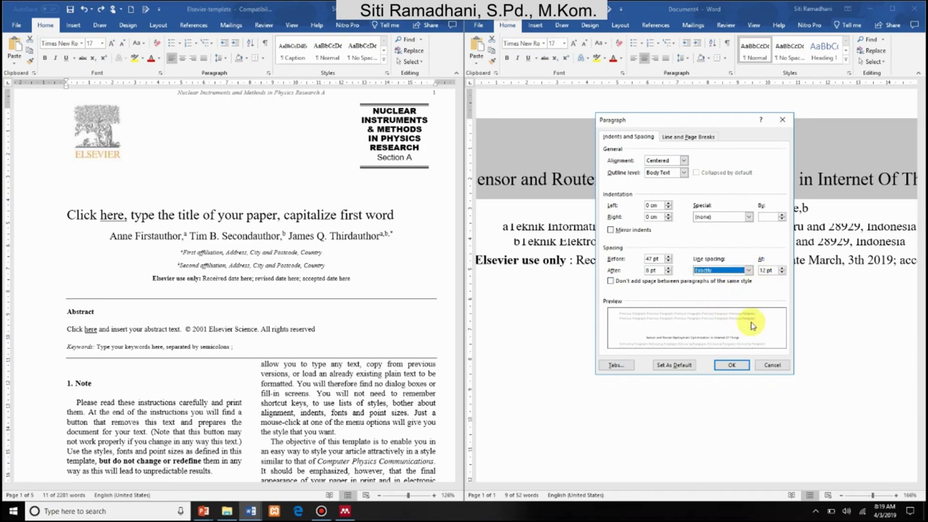
click(732, 365)
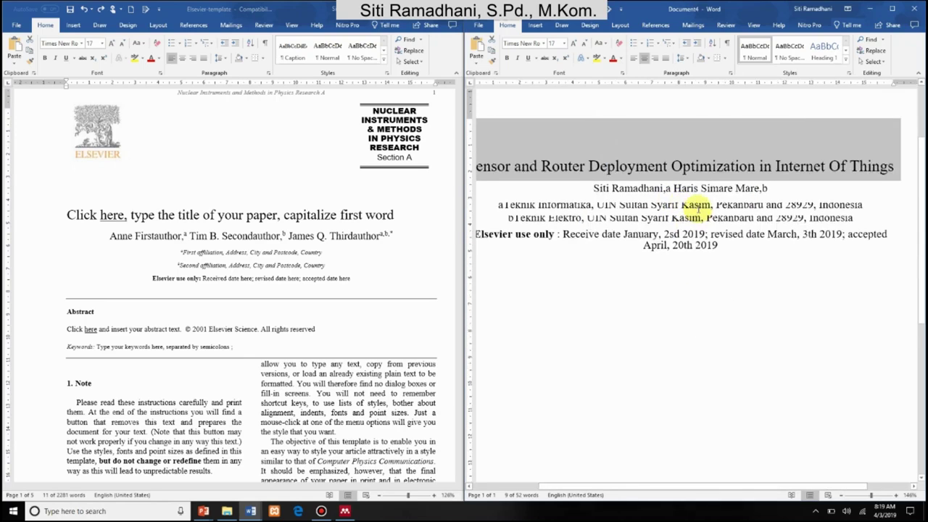
Set the font size of the draft's author line to 13
scroll(696, 205, down, 1)
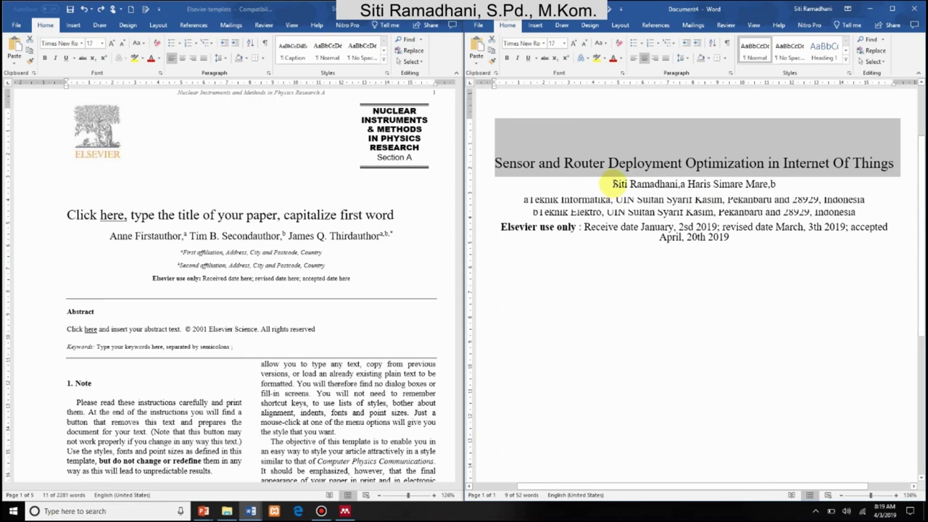
drag(612, 184, 776, 184)
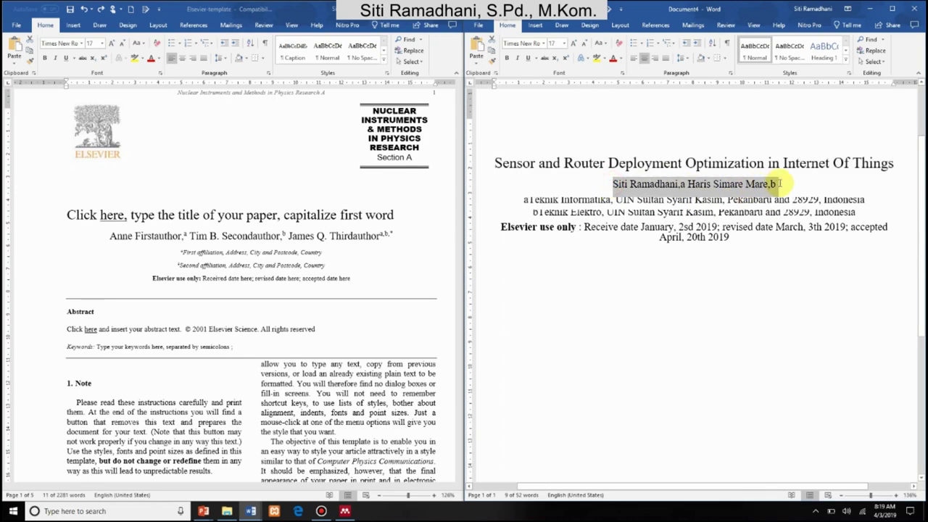
click(552, 44)
text(1)
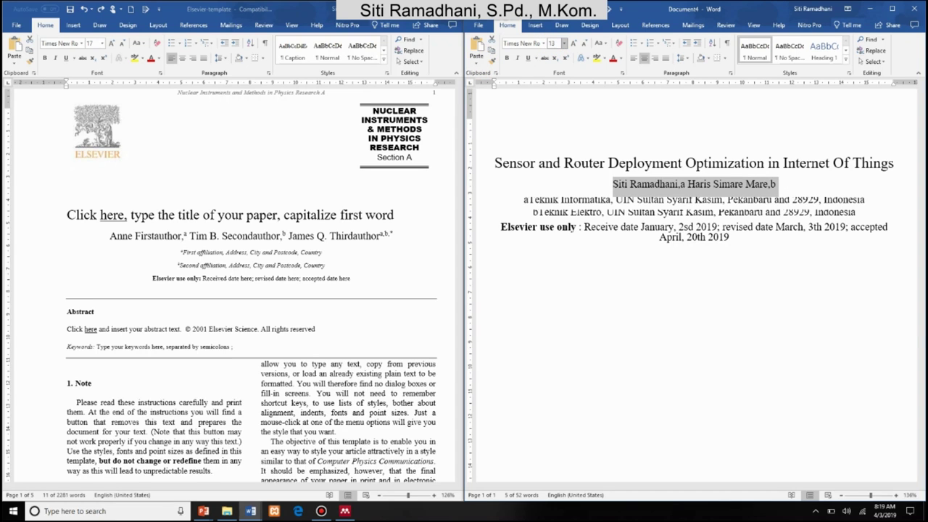
Make the affiliation marks a and b after the two author names superscript
click(680, 187)
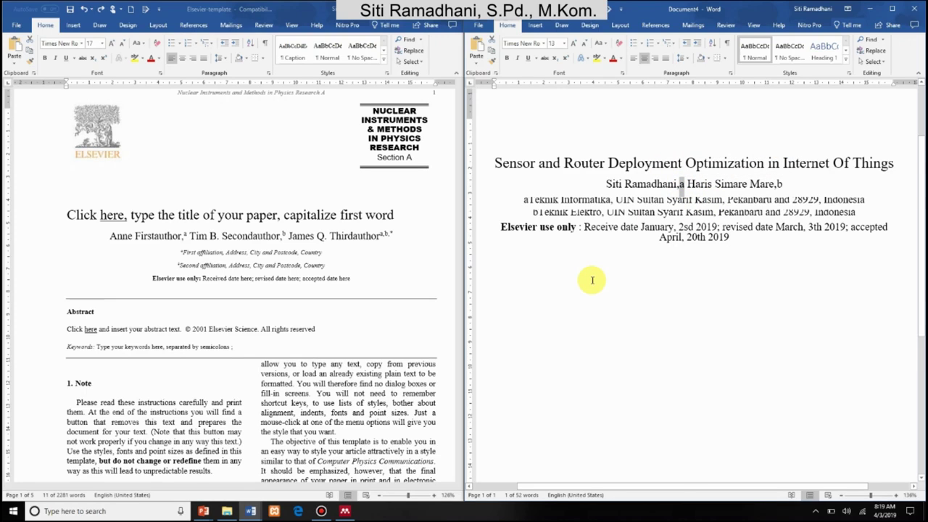
key(ctrl+shift+equal)
drag(774, 185, 786, 181)
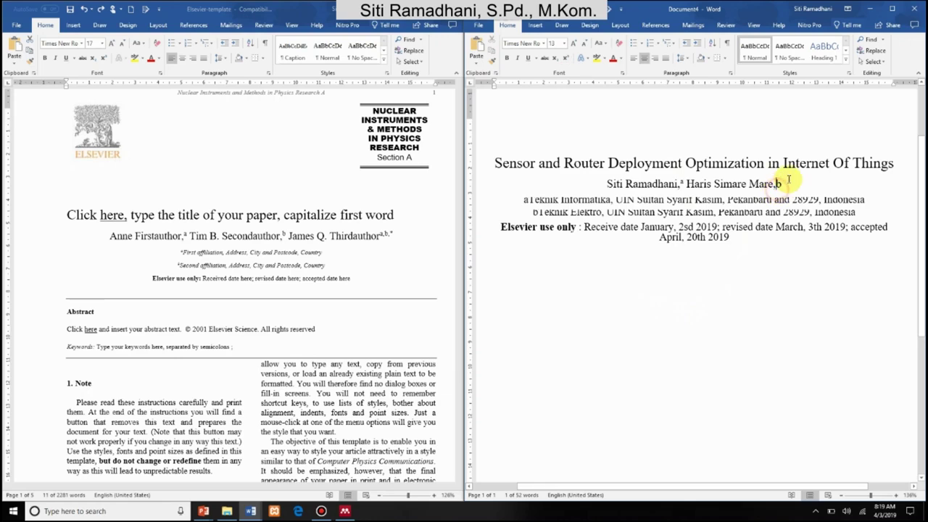
key(shift+Left)
key(ctrl+shift+equal)
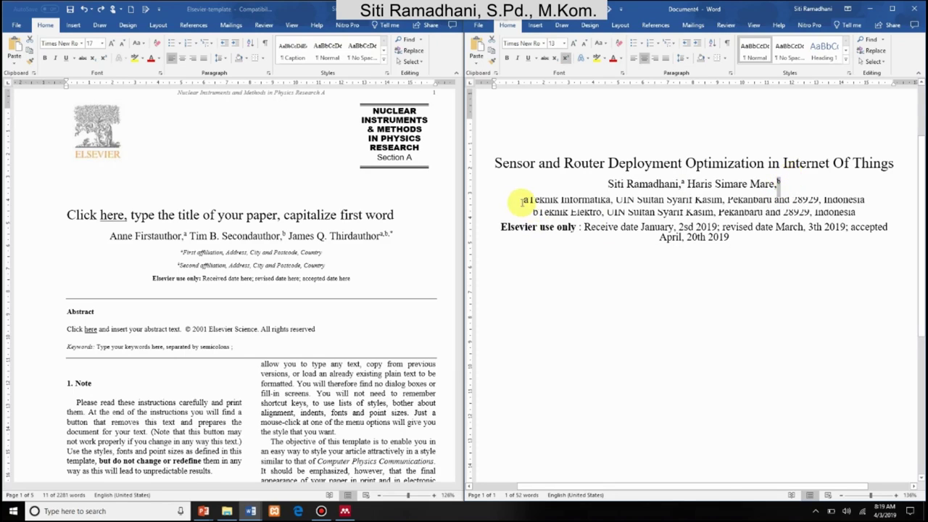
Format the draft's two affiliation lines like the template's, with font size 8 and italic
click(200, 255)
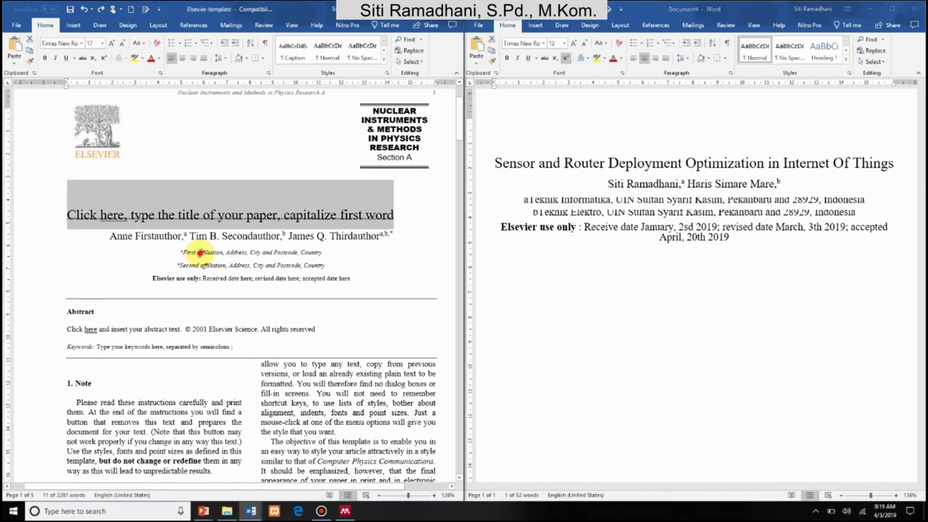
triple_click(201, 255)
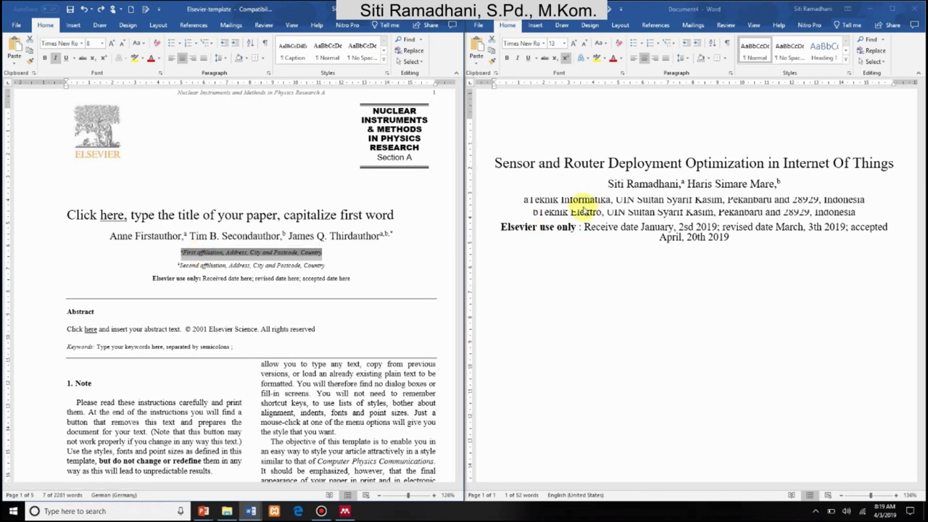
click(525, 201)
drag(754, 198, 878, 209)
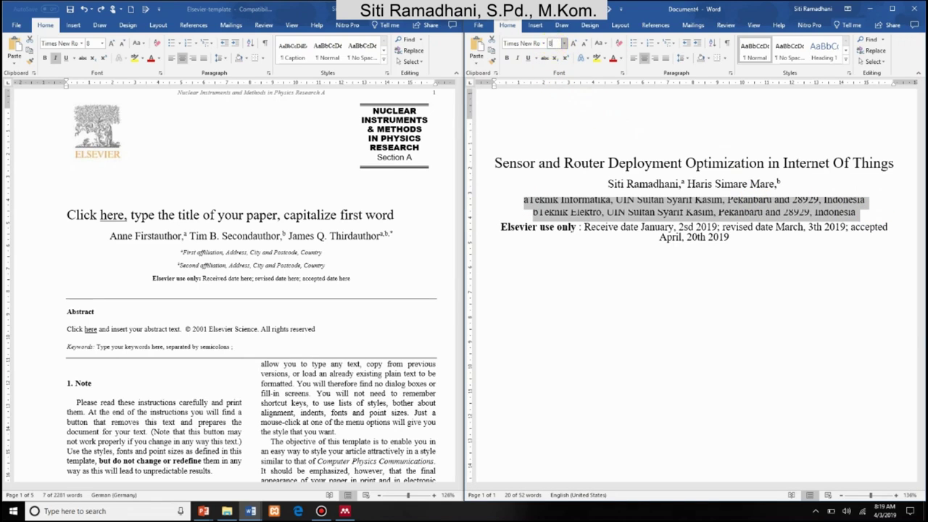
click(549, 43)
text(8)
key(Return)
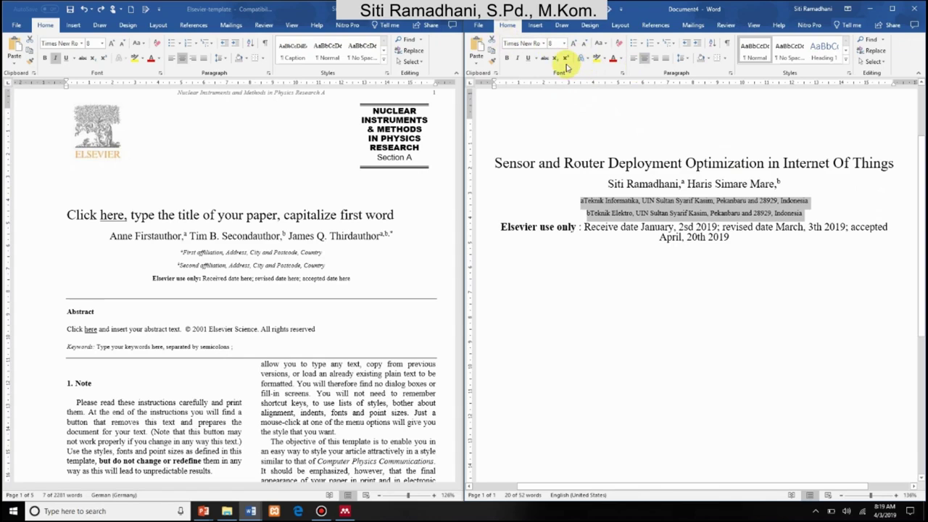
click(517, 58)
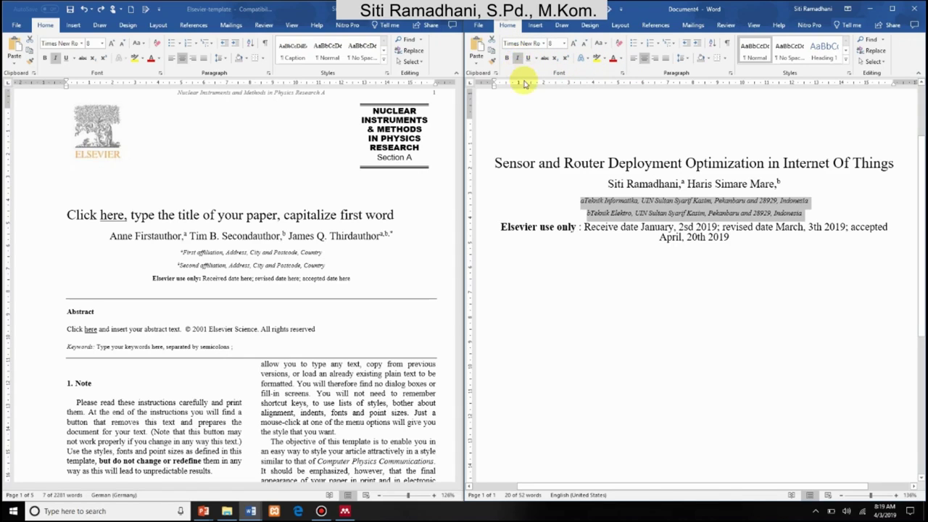
Make the leading letters a and b of the two affiliation lines superscript
click(588, 210)
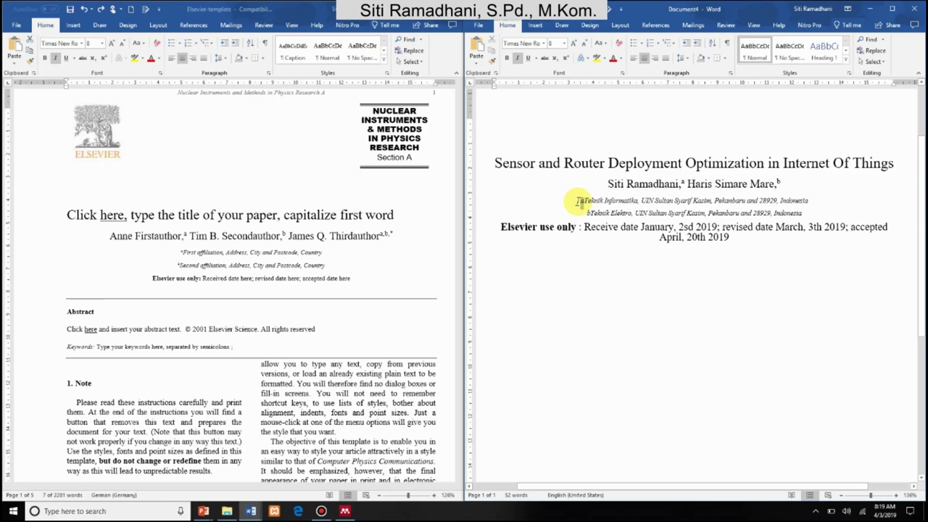
drag(577, 201, 581, 202)
key(ctrl+shift+plus)
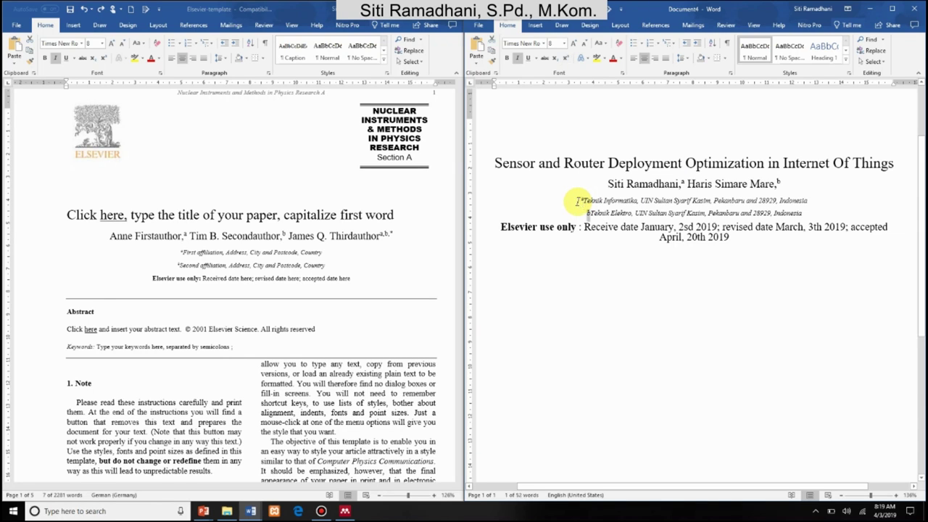
drag(587, 213, 590, 212)
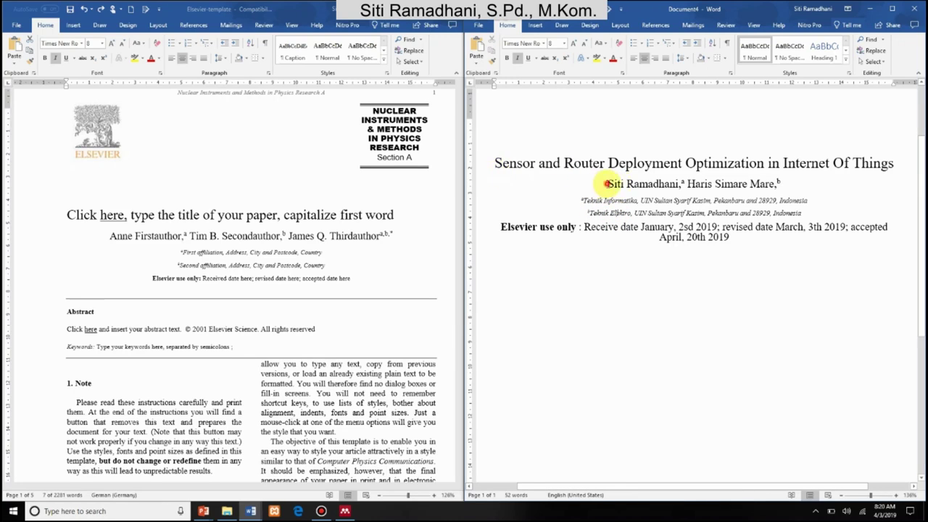
Compare the paragraph spacing settings of the template's first affiliation line with those of the draft's two affiliation lines
drag(606, 184, 679, 183)
drag(580, 200, 822, 215)
triple_click(218, 253)
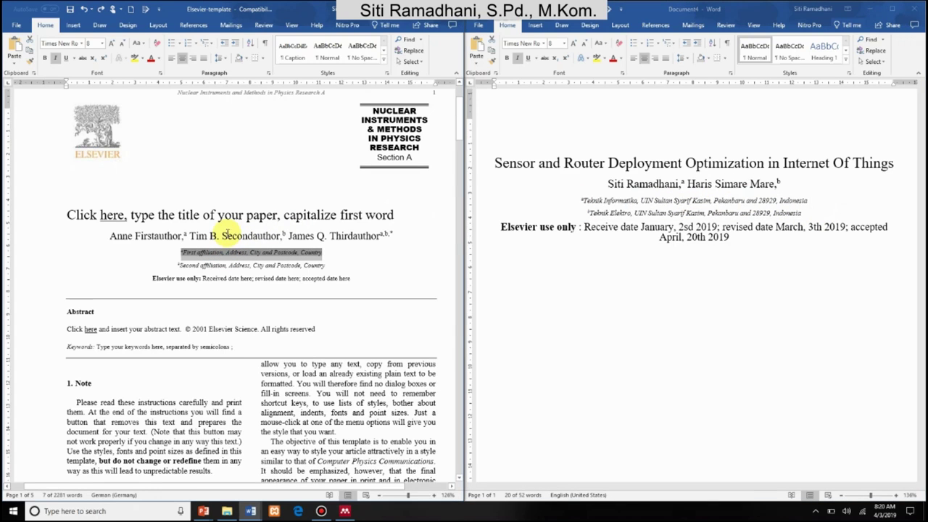
click(219, 58)
click(236, 143)
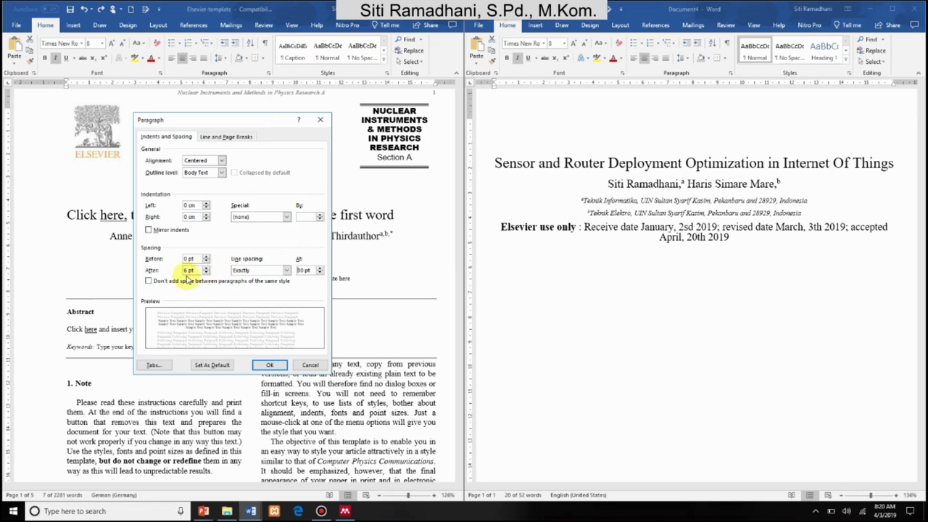
click(310, 364)
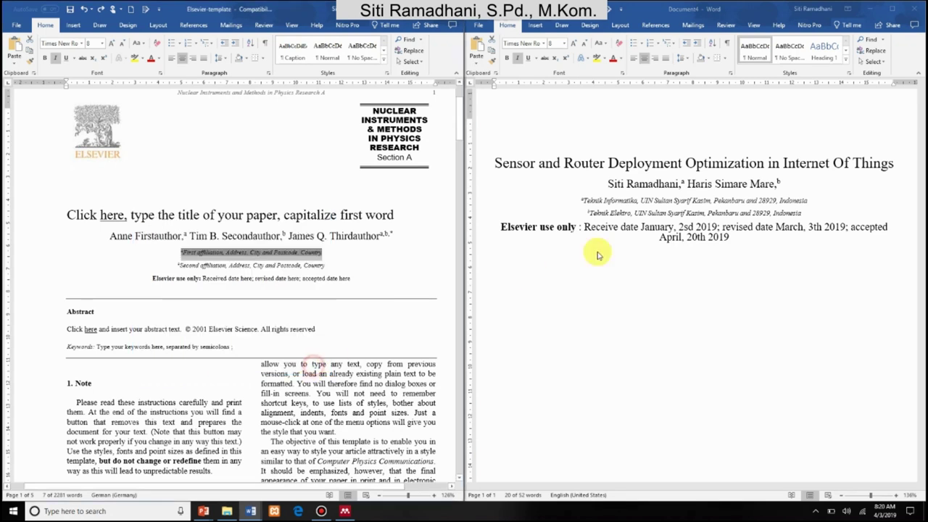
drag(581, 197, 584, 216)
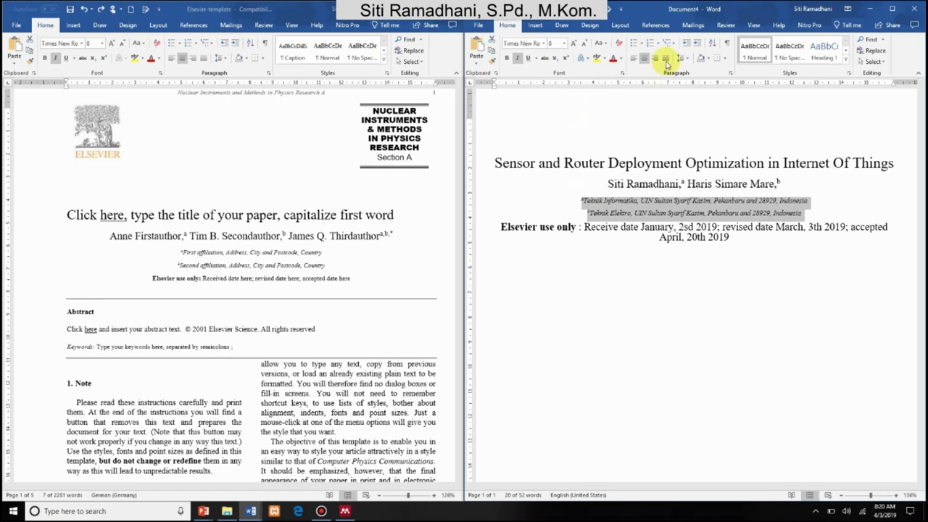
click(679, 62)
click(706, 138)
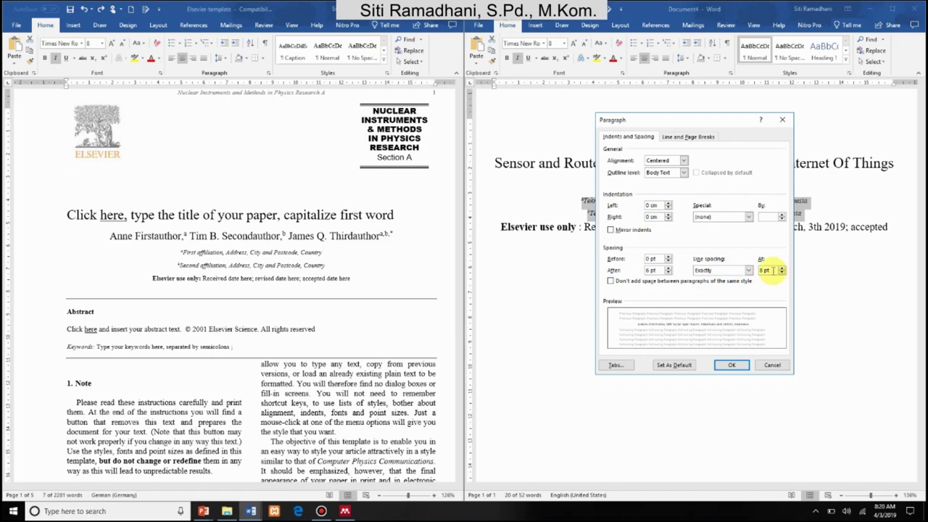
click(730, 365)
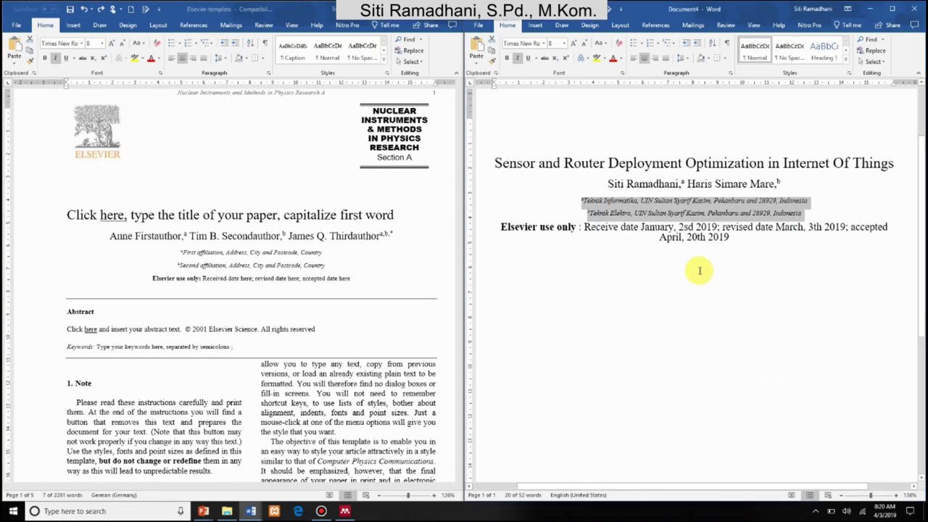
Check the paragraph spacing of the template's "Elsevier use only" line and set the draft's matching date line to font size 8
click(687, 240)
click(224, 283)
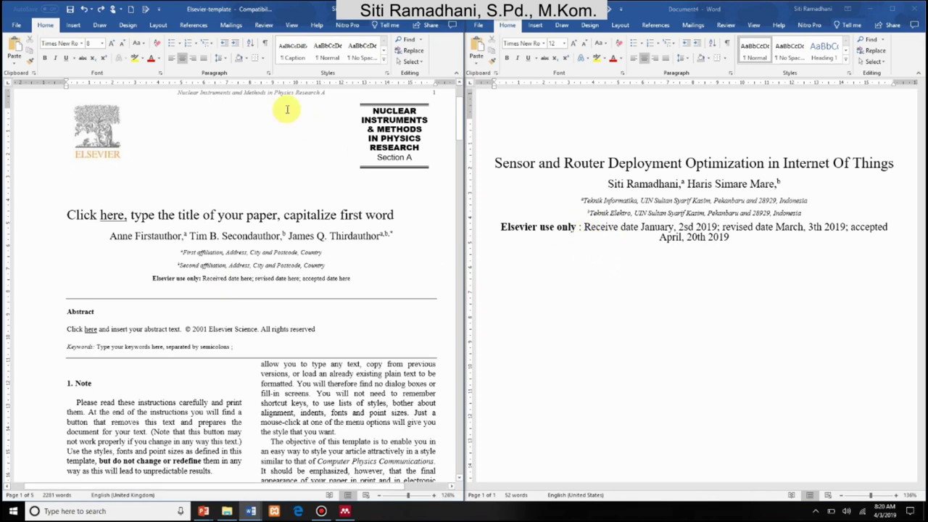
click(220, 58)
click(258, 139)
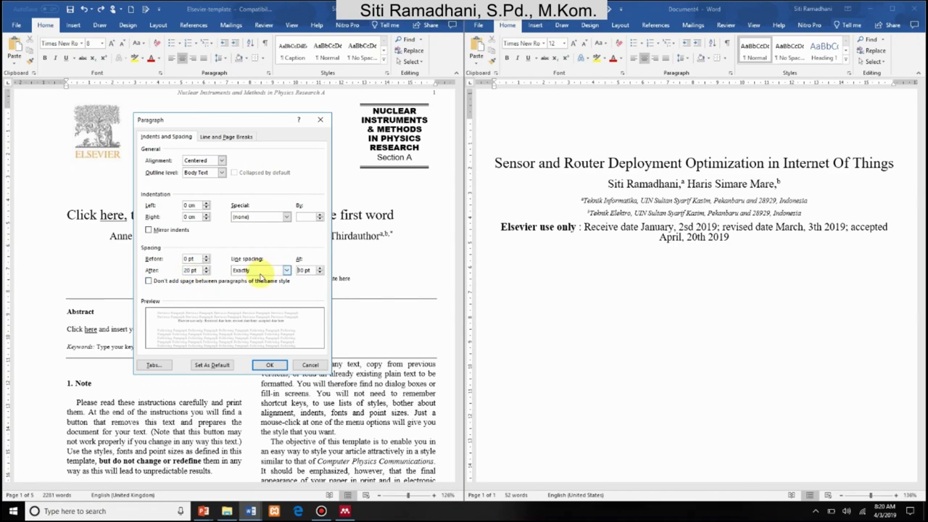
click(269, 364)
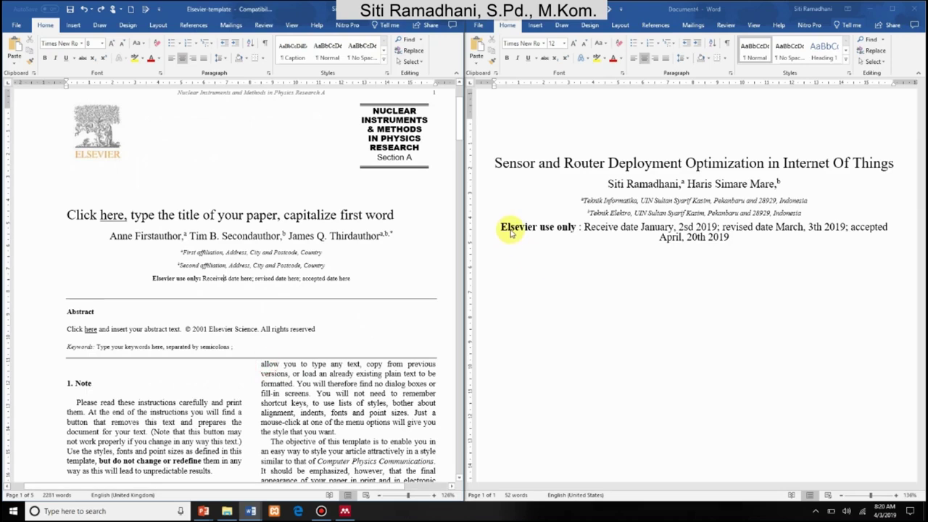
drag(499, 226, 724, 244)
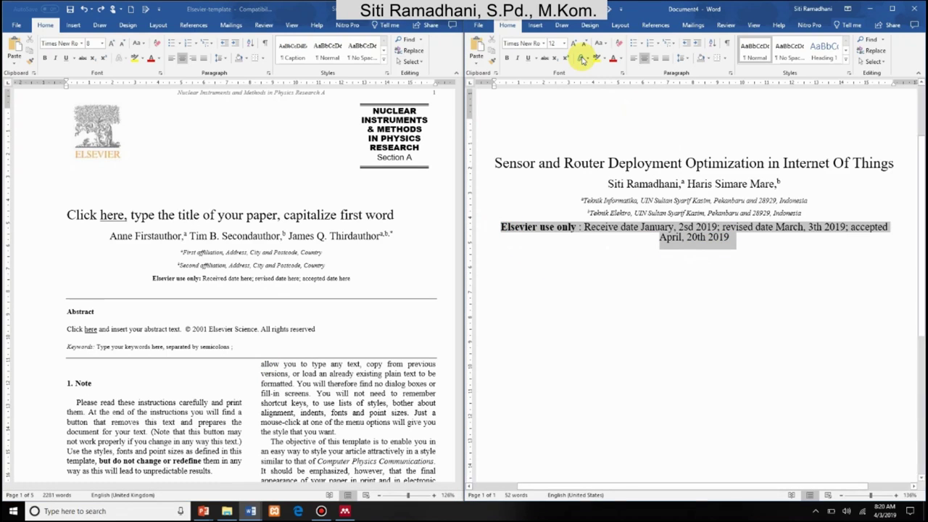
click(563, 43)
click(551, 55)
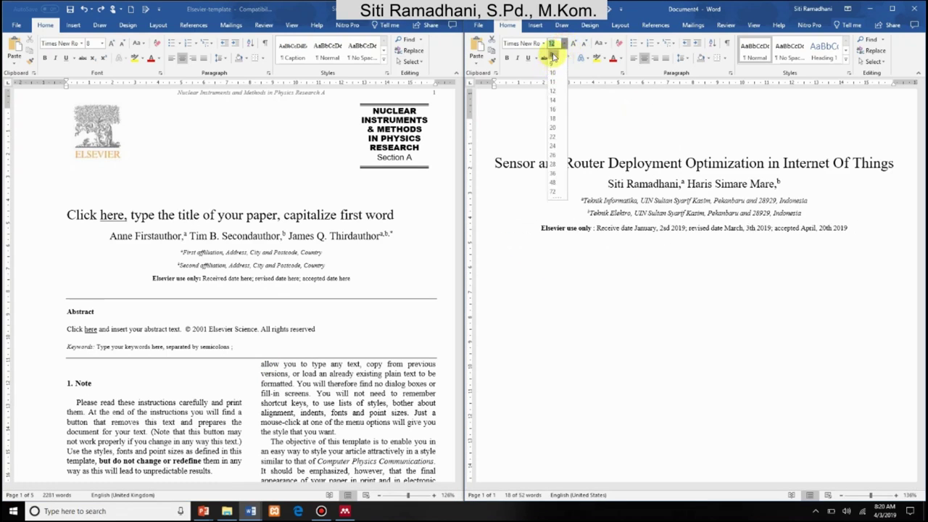
Compare the paragraph spacing settings of the draft's date line with those of the template's "Elsevier use only" line
click(682, 58)
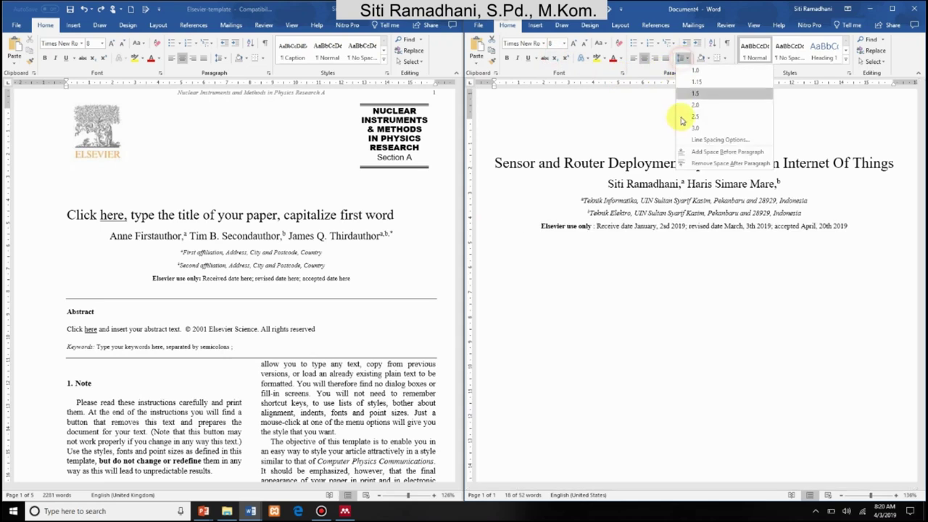
click(717, 139)
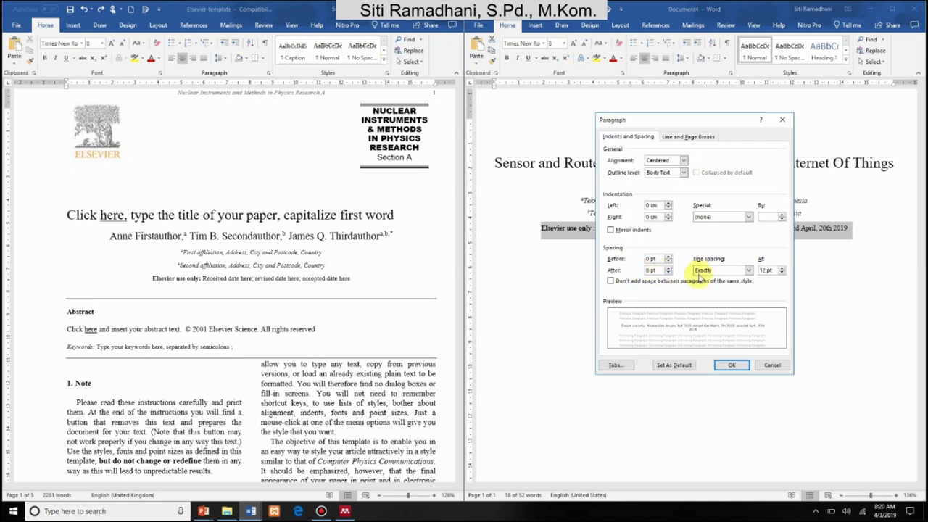
double_click(764, 270)
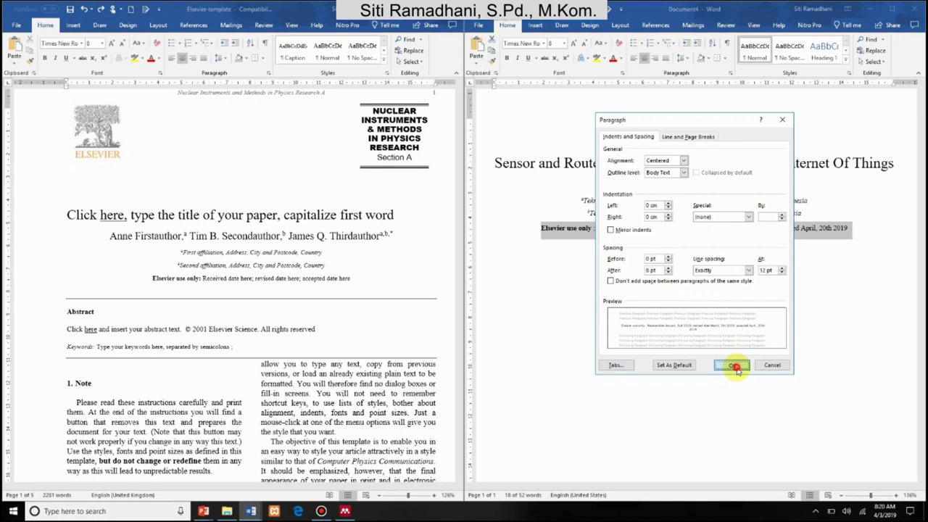
click(735, 366)
click(263, 277)
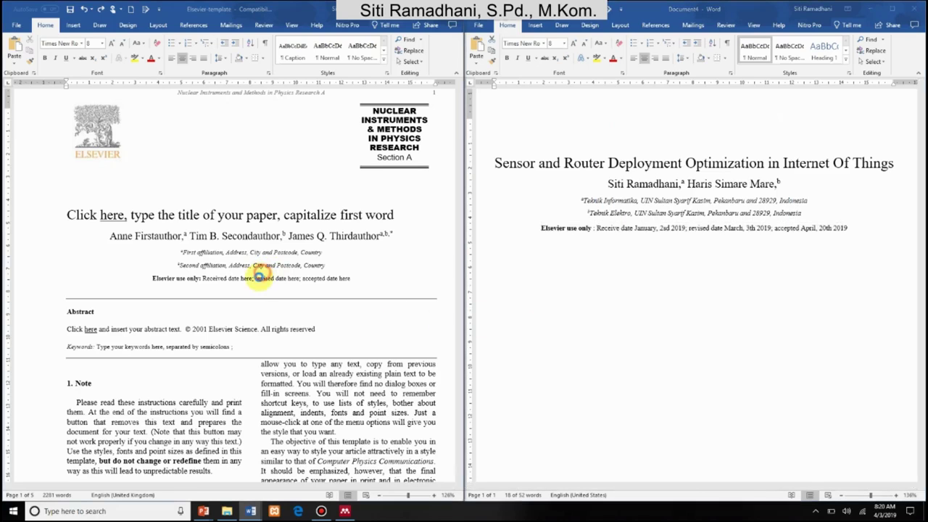
click(221, 58)
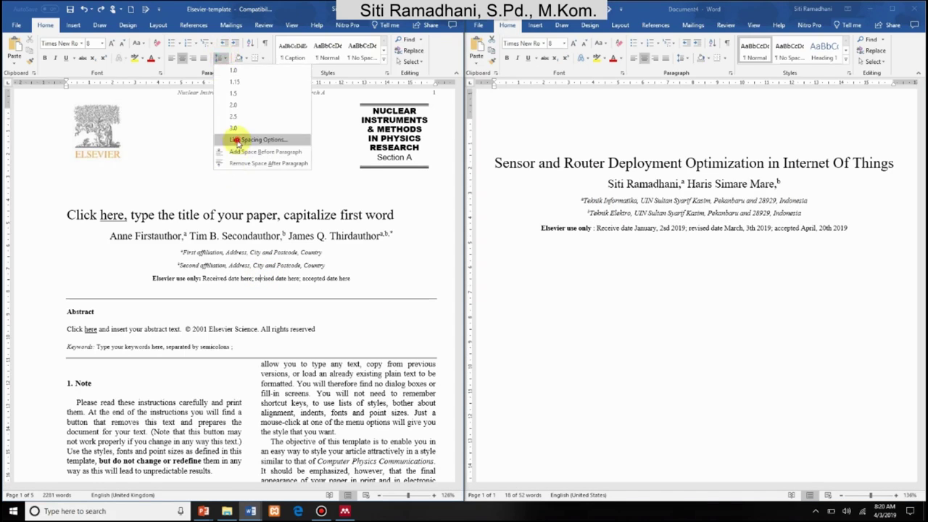
click(232, 138)
click(299, 270)
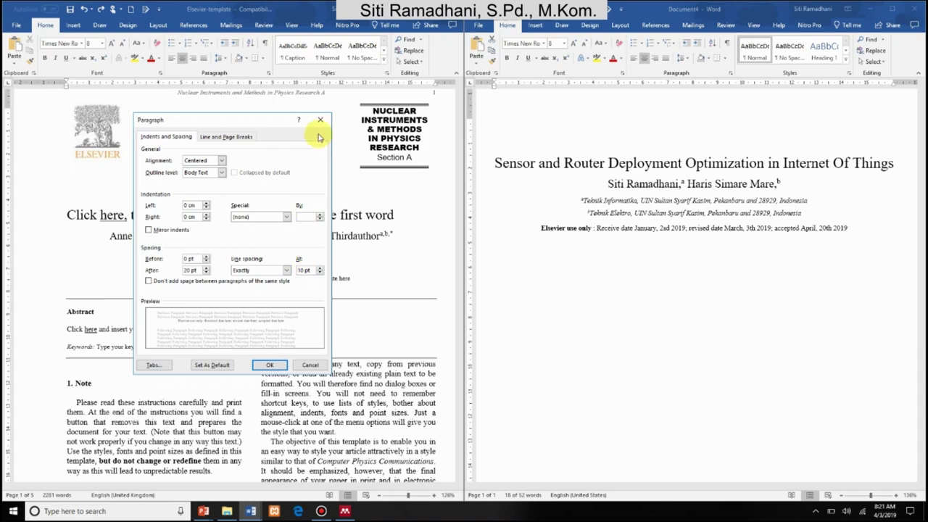
click(323, 120)
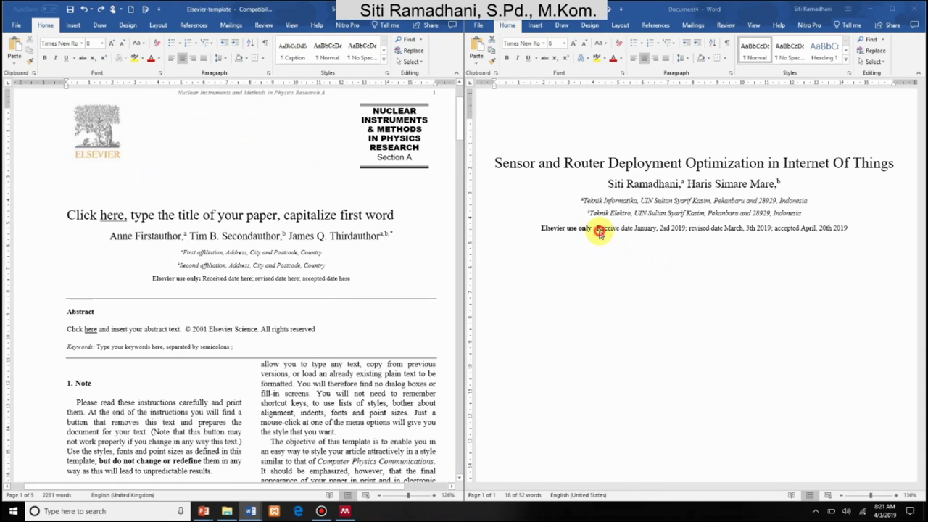
Set the draft date line's spacing after to 10 pt and its exact line spacing to 10 pt
triple_click(601, 229)
click(683, 64)
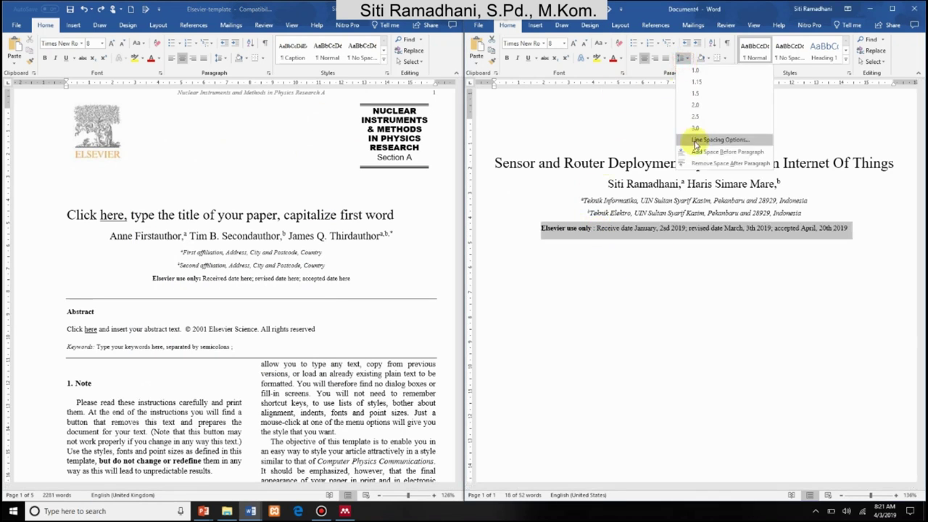
click(692, 138)
drag(650, 269, 635, 274)
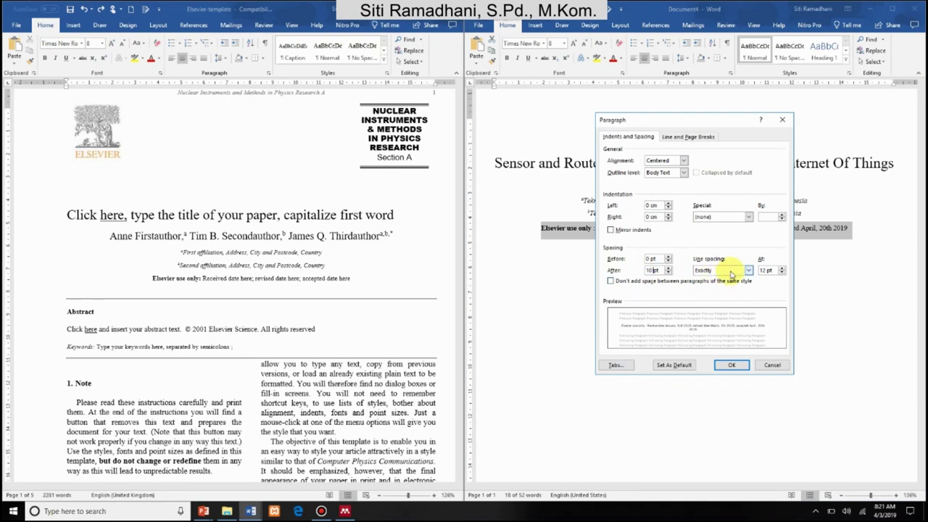
click(766, 270)
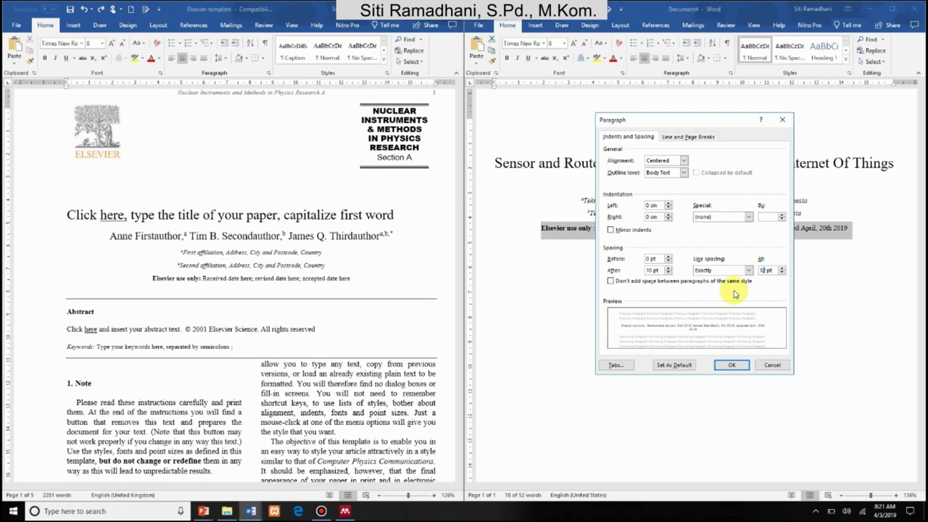
text(0)
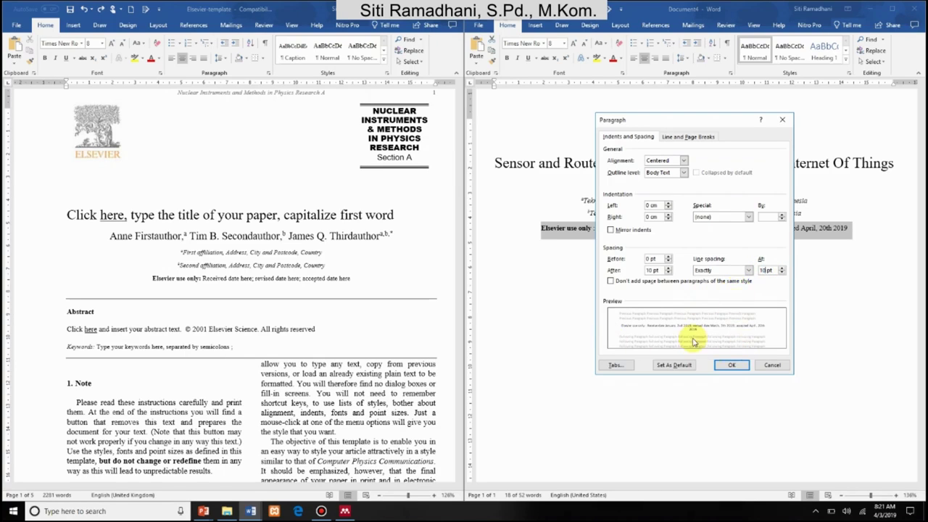
click(728, 366)
Insert a full-width horizontal line below the draft's date line
click(754, 254)
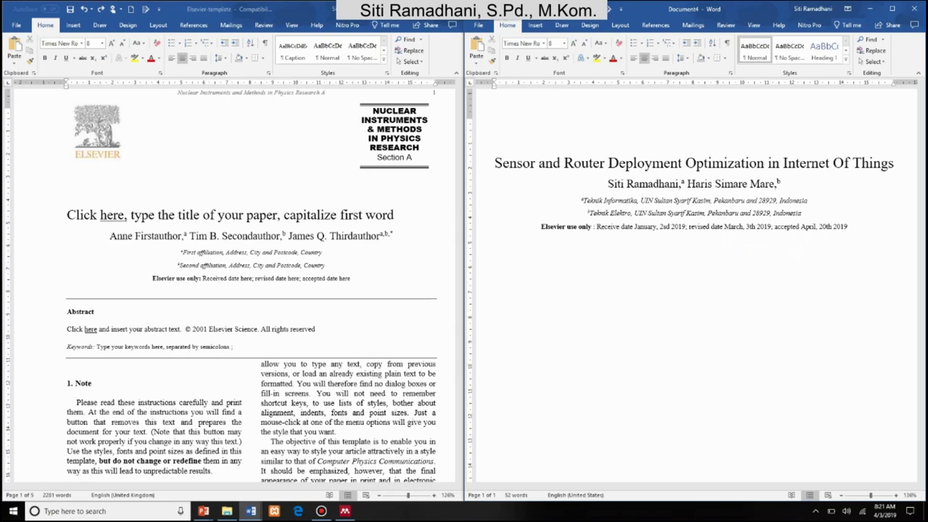
key(Return)
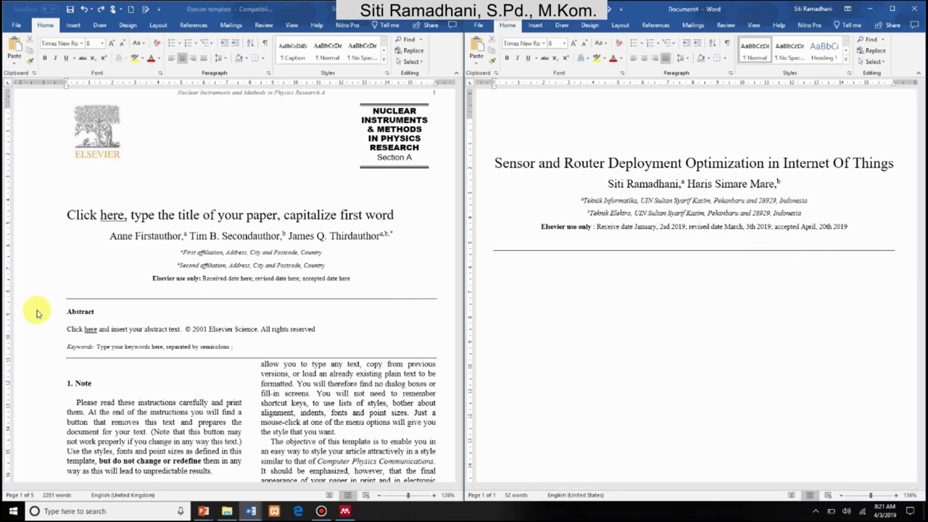
Check the font formatting and paragraph spacing settings of the template's Abstract heading
click(80, 312)
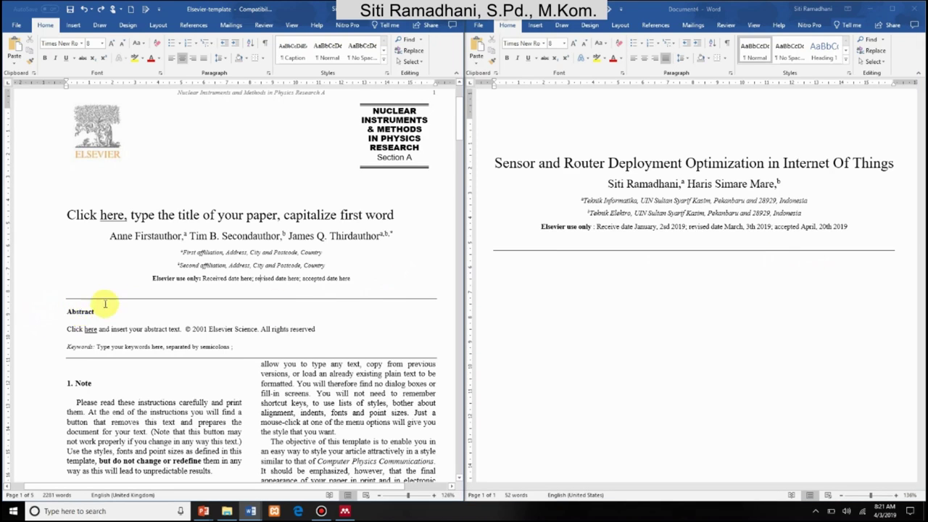
click(78, 313)
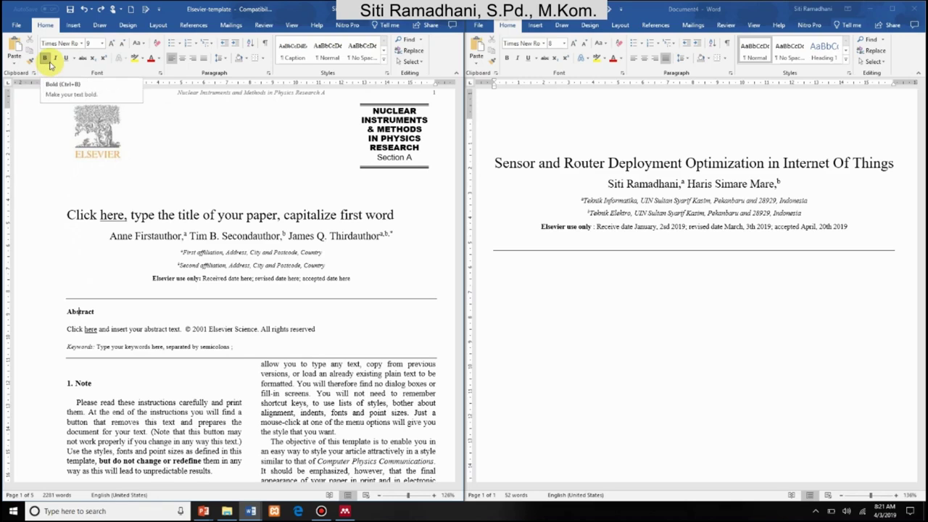
click(219, 58)
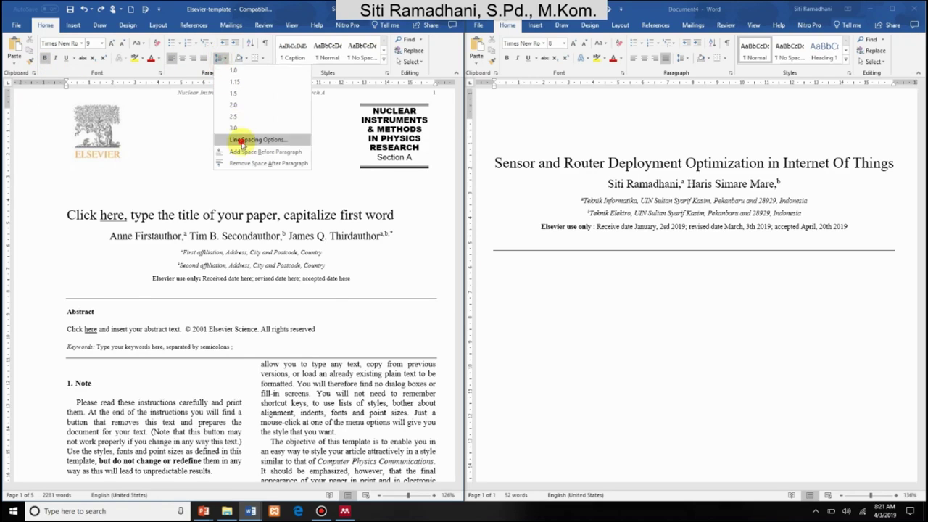
click(243, 142)
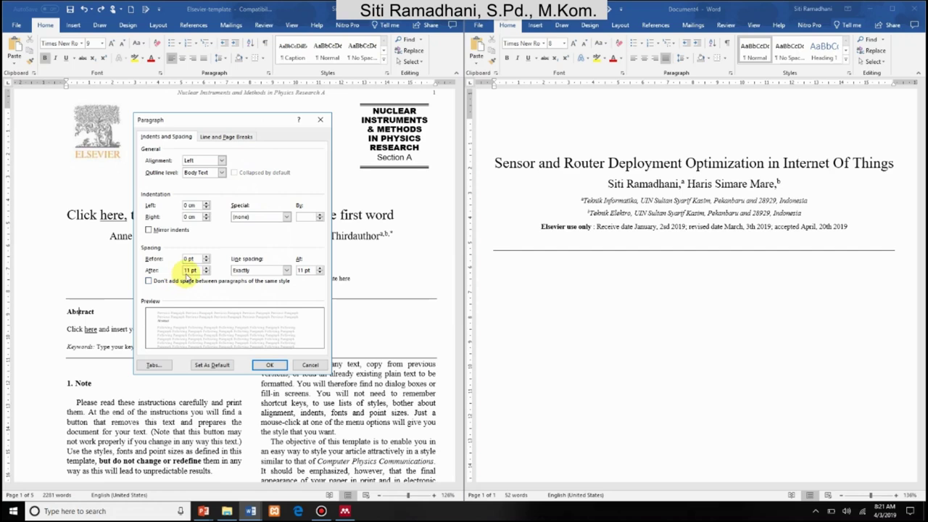
click(300, 270)
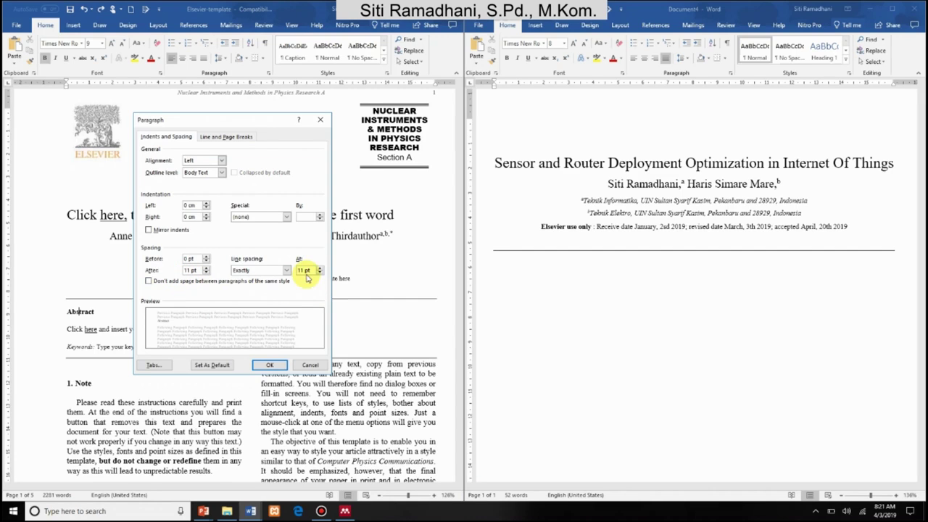
click(311, 365)
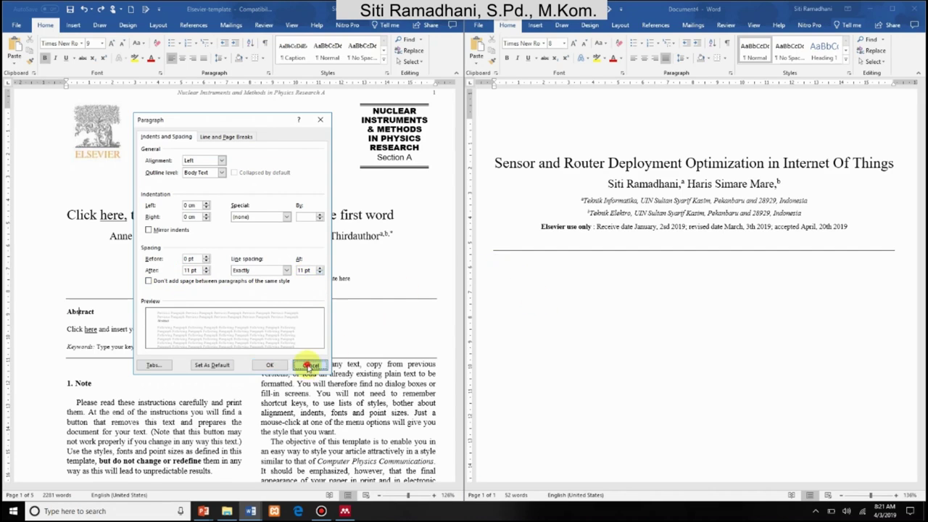
Add the heading "Abstrak" below the draft's horizontal line and format it with font size 9 and bold
click(506, 271)
text(Abstrak)
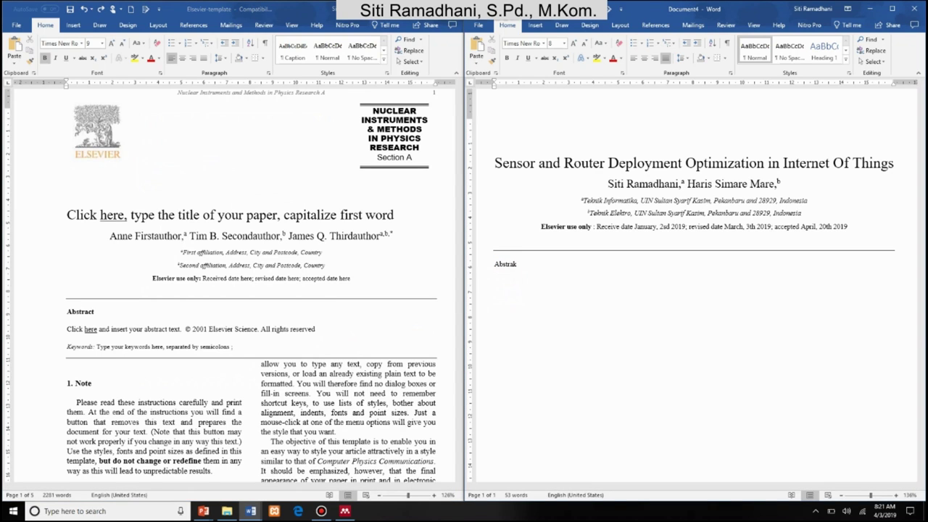
double_click(497, 265)
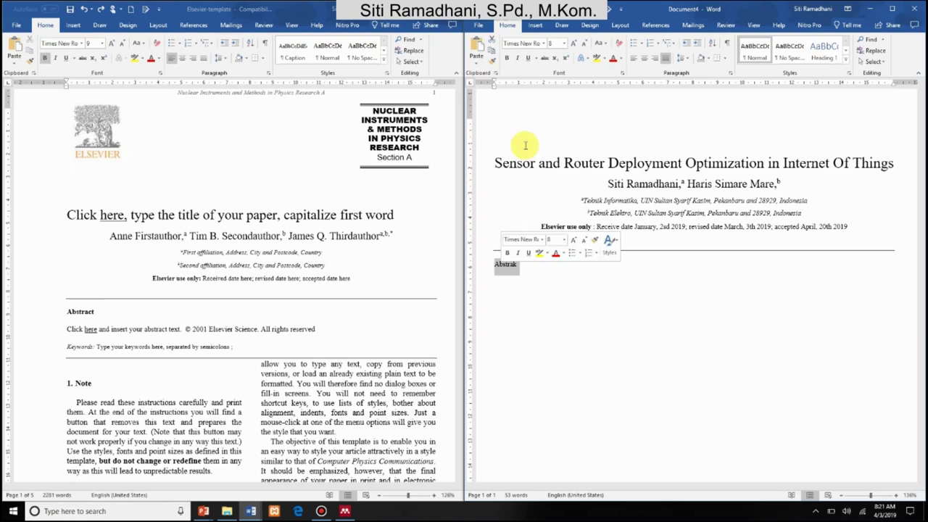
click(564, 43)
click(556, 65)
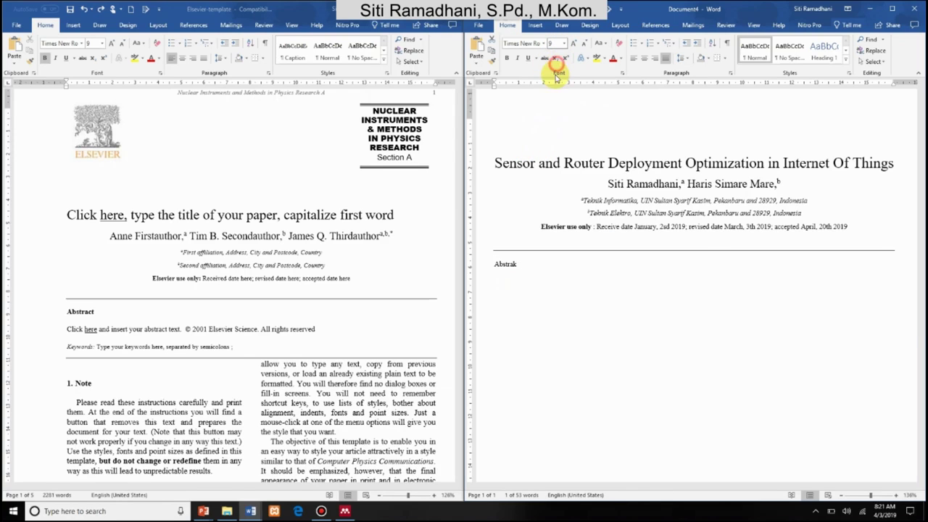
click(506, 57)
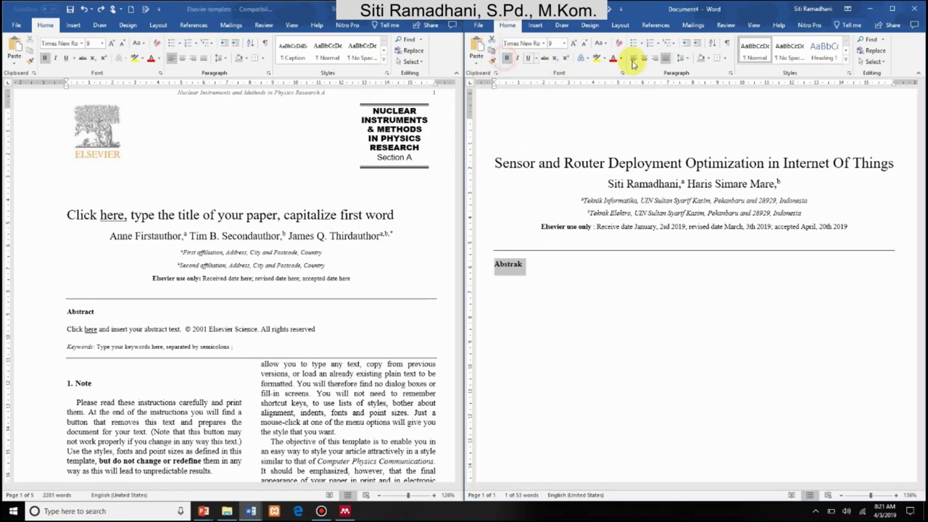
Set the Abstrak heading's spacing after to 11 pt and match its exact line spacing to the template's Abstract heading
click(681, 58)
click(698, 139)
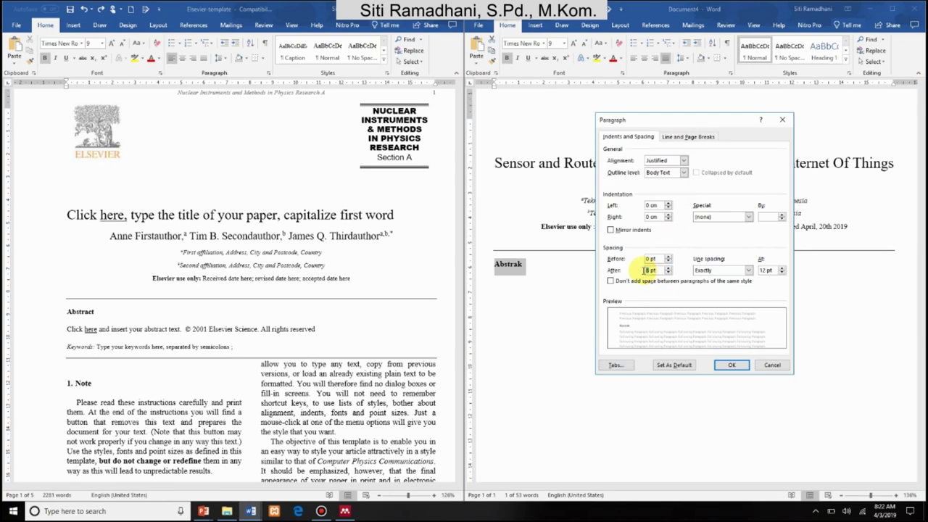
text(11)
click(764, 269)
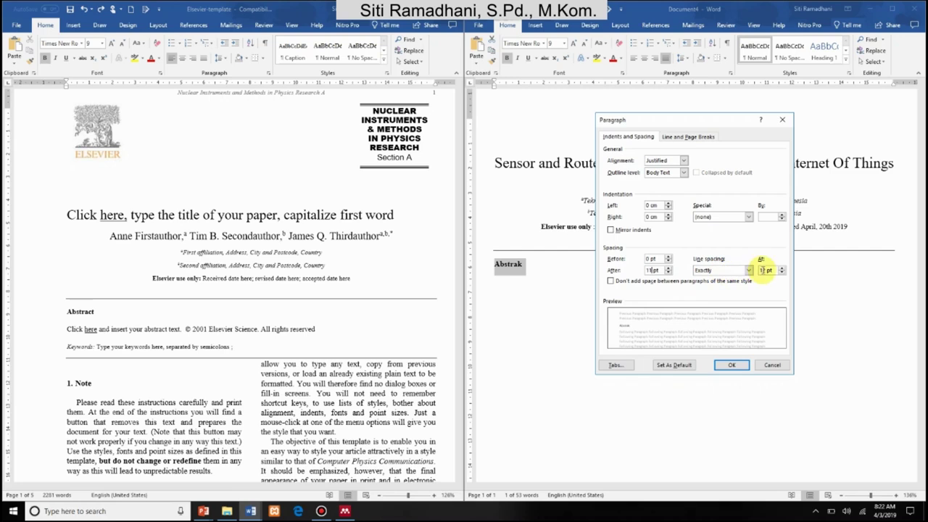
click(728, 365)
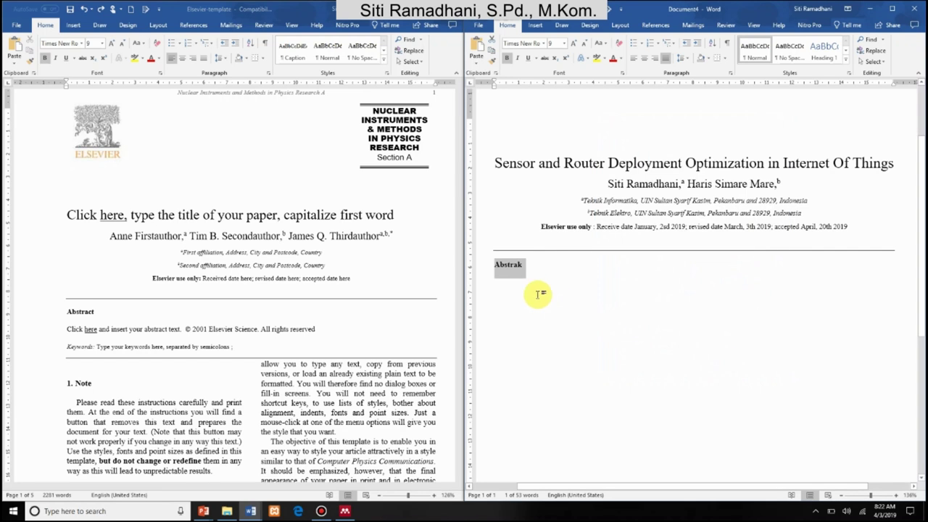
Copy the abstract paragraph from the CONTOH JURNAL TEMPLATE ELSEVIER document into the draft below the Abstrak heading
click(503, 276)
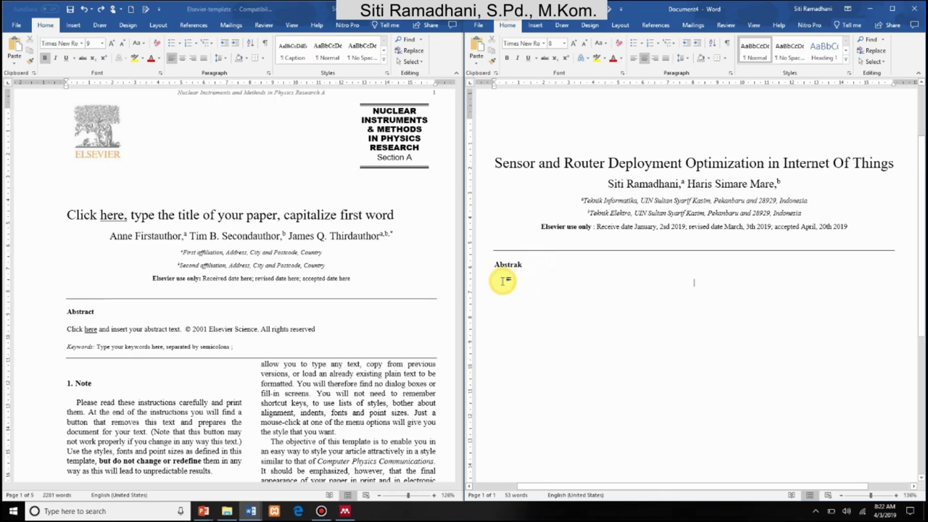
click(539, 269)
key(Return)
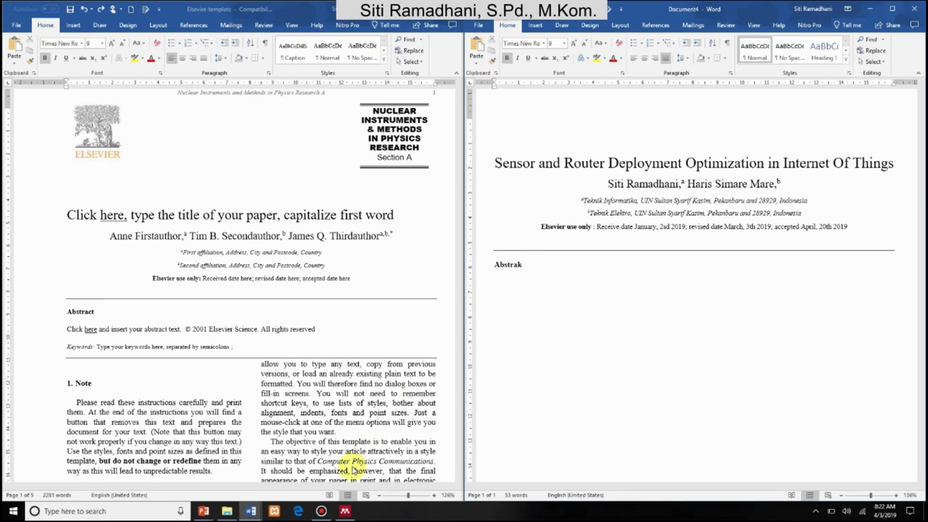
mouse_move(250, 511)
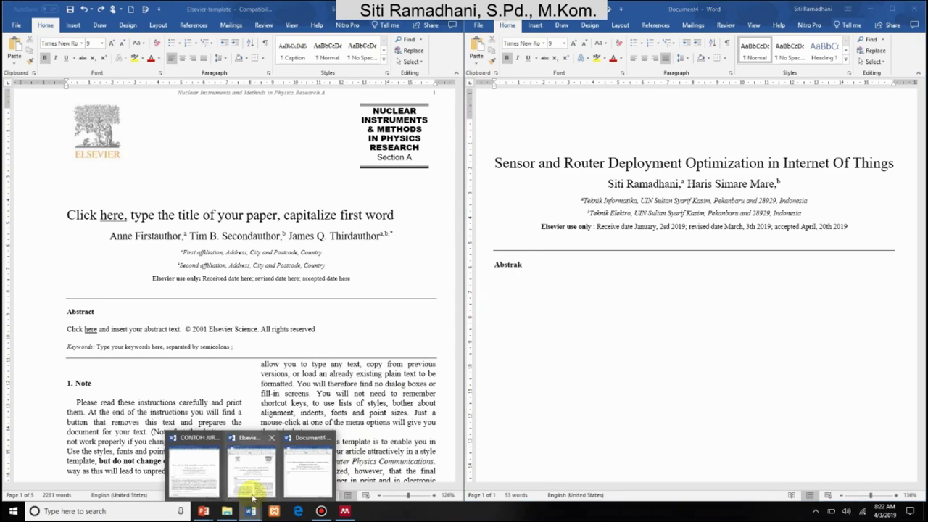
click(197, 471)
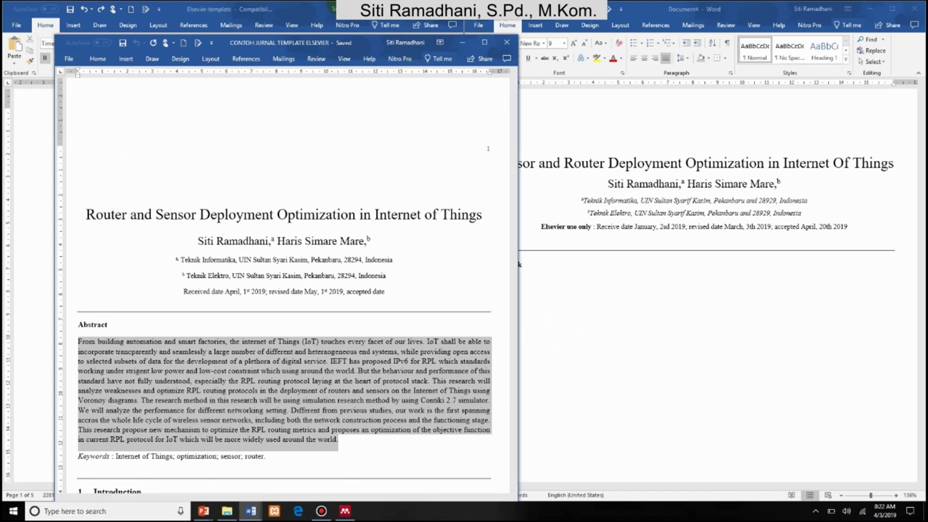
click(309, 10)
click(541, 303)
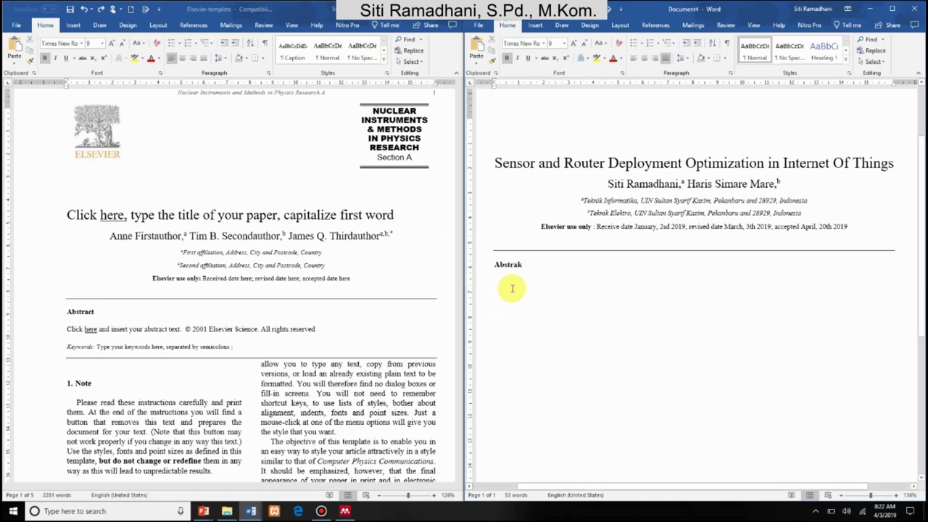
text(From building automation and smart factories, the internet of Things (IoT) touches every facet of our lives. IoT shall be able to incorporate trancparently and seamlessly a large number of different and heterogeneous end systems, while providing open access to selected subsets of data for the development of a plethora of digital service. IEFT has proposed IPv6 for RPL which standards working under strigent low power and low-cost constraint which using around the world. But the behaviour and performance of this standard have not fully understood, especially the RPL routing protocol laying at the heart of protocol stack. This research will analyze weaknesses and optimize RPL routing protocols in the deployment of routers and sensors on the Internet of Things using Voronoy diagrams. The research method in this research will be using simulation research method by using Contiki 2.7 simulator. We will analyze the performance for different networking setting. Different from previous studies, our work is the first spanning accros the whole life cycle of wireless sensor networks, including both the network construction process and the functioning stage. This research propose new mechanism to optimize the RPL routing metrics and proposes an optimization of the objective function in current RPL protocol for IoT which will be more widely used around the world.)
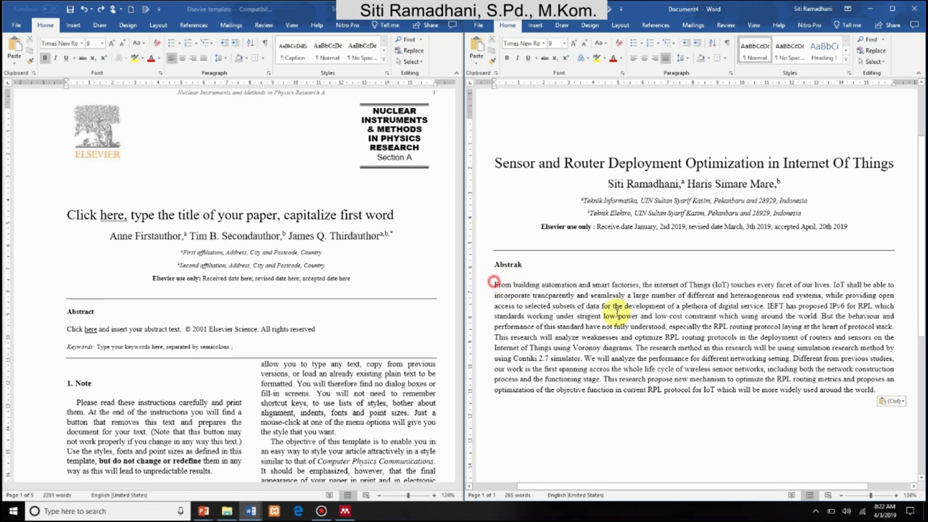
Check the paragraph spacing settings of the template's abstract text
drag(494, 284, 858, 396)
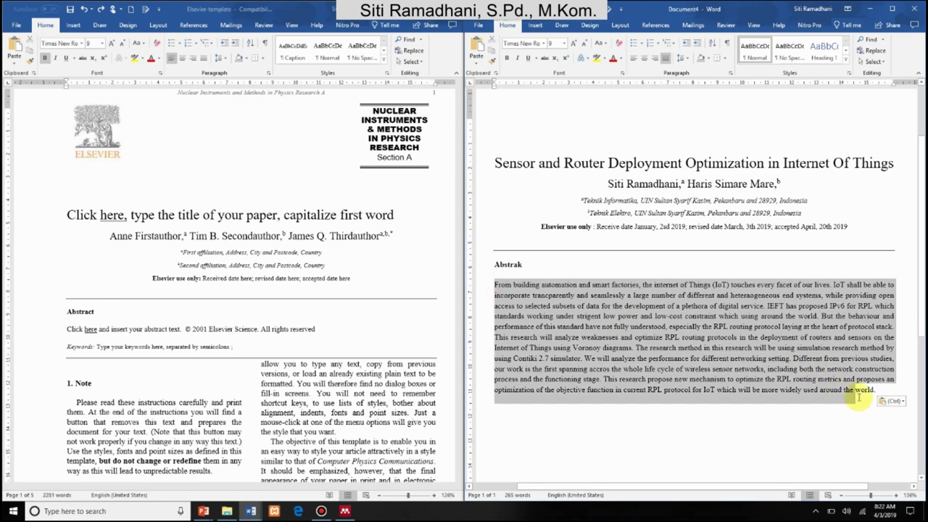
click(150, 328)
click(150, 329)
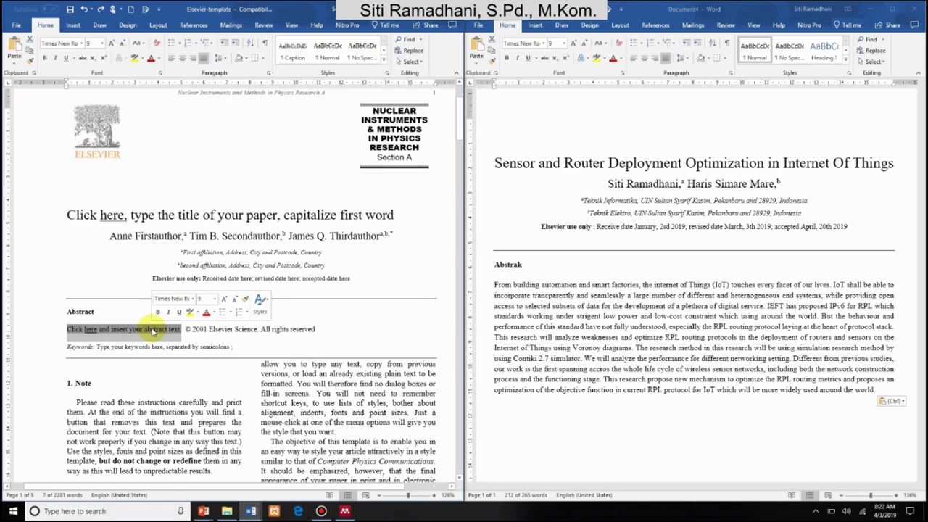
click(217, 57)
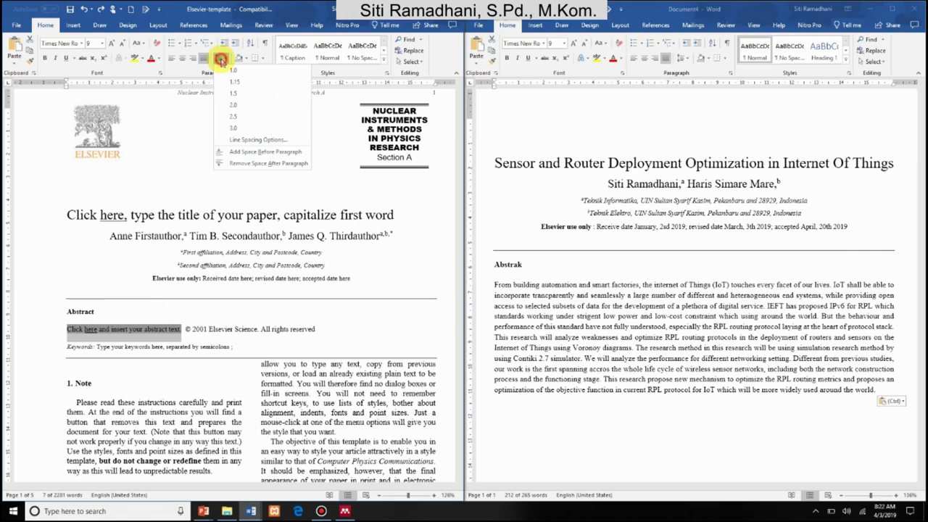
click(226, 140)
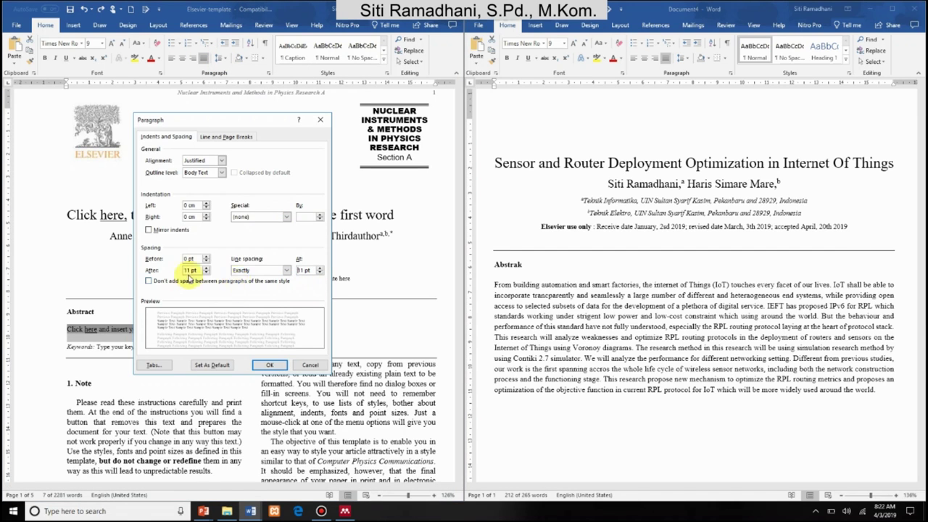
click(307, 269)
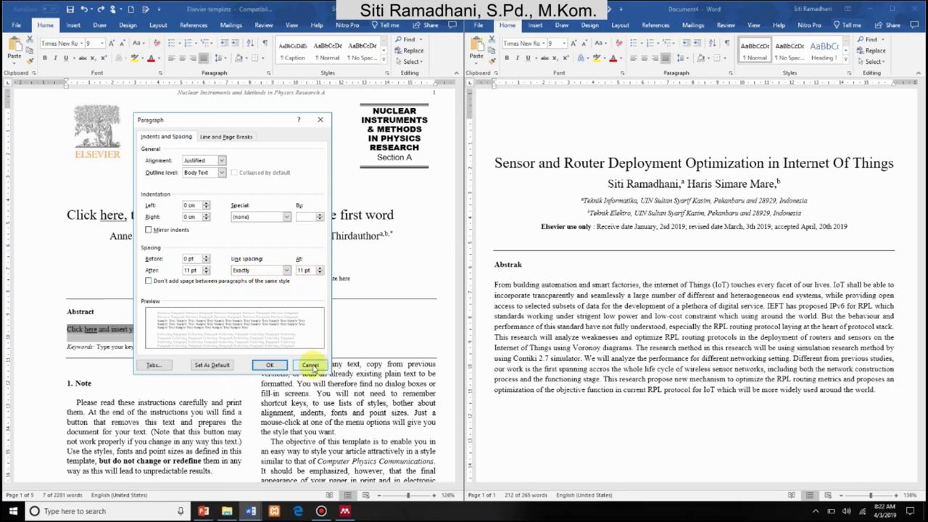
click(310, 365)
Set the draft's abstract paragraph to 11 pt spacing after and exactly 11 pt line spacing
triple_click(522, 318)
text(From building automation and smart factories, the internet of Things (IoT) touches every facet of our lives. IoT shall be able to incorporate trancparently and seamlessly a large number of different and heterogeneous end systems, while providing open access to selected subsets of data for the development of a plethora of digital service. IEFT has proposed IPv6 for RPL which standards working under strigent low power and low-cost constraint which using around the world. But the behaviour and performance of this standard have not fully understood, especially the RPL routing protocol laying at the heart of protocol stack. This research will analyze weaknesses and optimize RPL routing protocols in the deployment of routers and sensors on the Internet of Things using Voronoy diagrams. The research method in this research will be using simulation research method using Contiki 2.7 simulator. We will analyze the performance for different networking setting. Different from previous studies, our work is the first spanning accros the whole life cycle of wireless sensor networks, including both the network construction process and the functioning stage. This research propose new mechanism to optimize the RPL routing metrics and proposes an optimization of the objective function in current RPL protocol for IoT which will be more widely used around the world.)
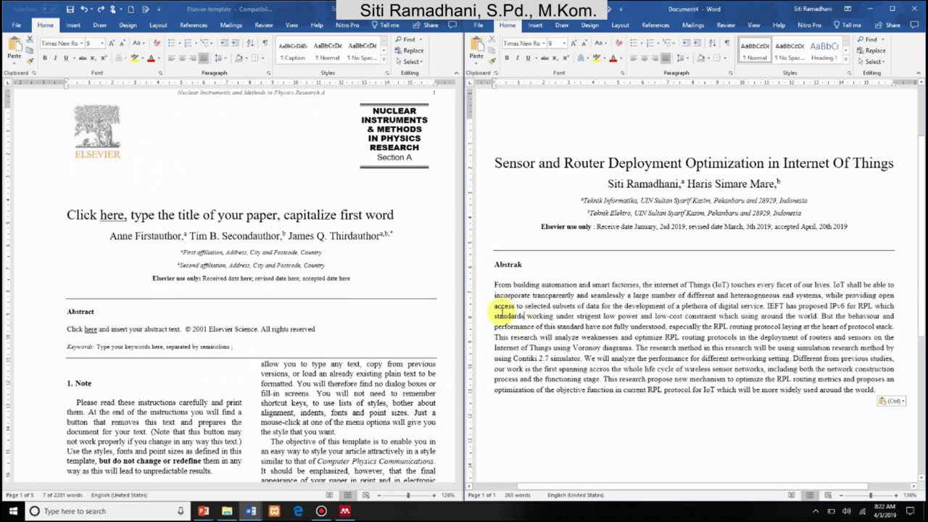
drag(491, 284, 890, 395)
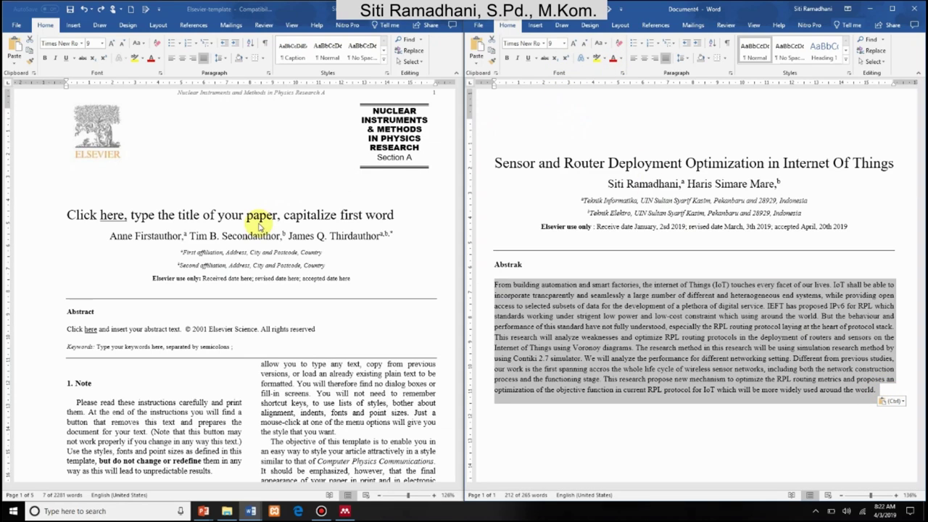
click(682, 58)
click(700, 150)
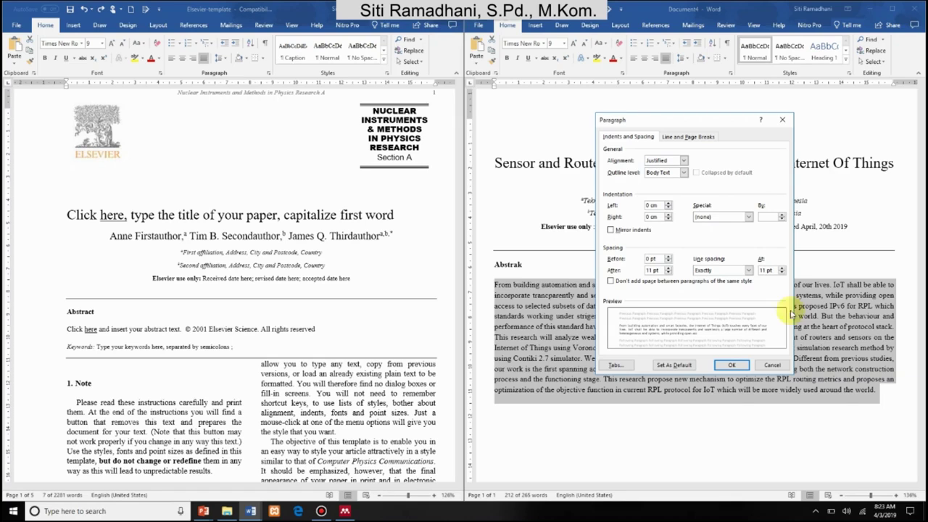
click(732, 364)
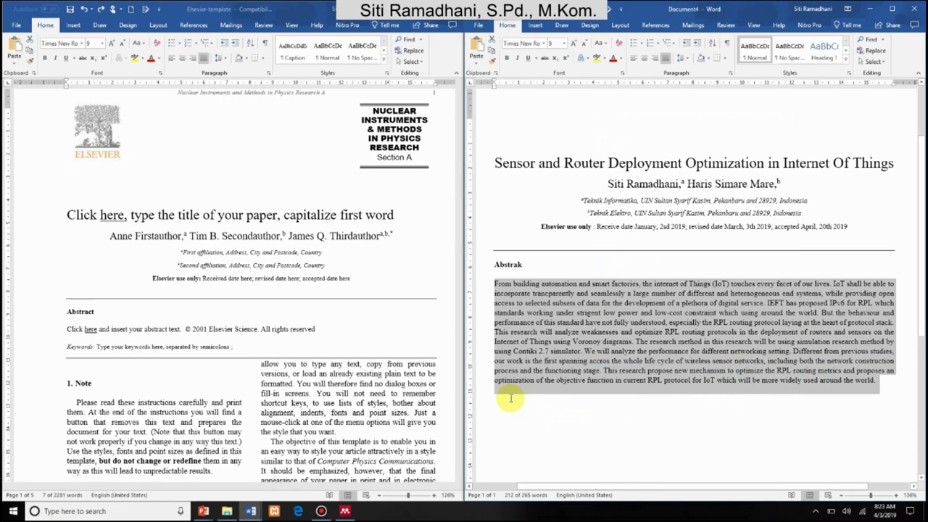
Add a "Keyword :" label on a new line below the abstract and make it italic without bold
click(879, 382)
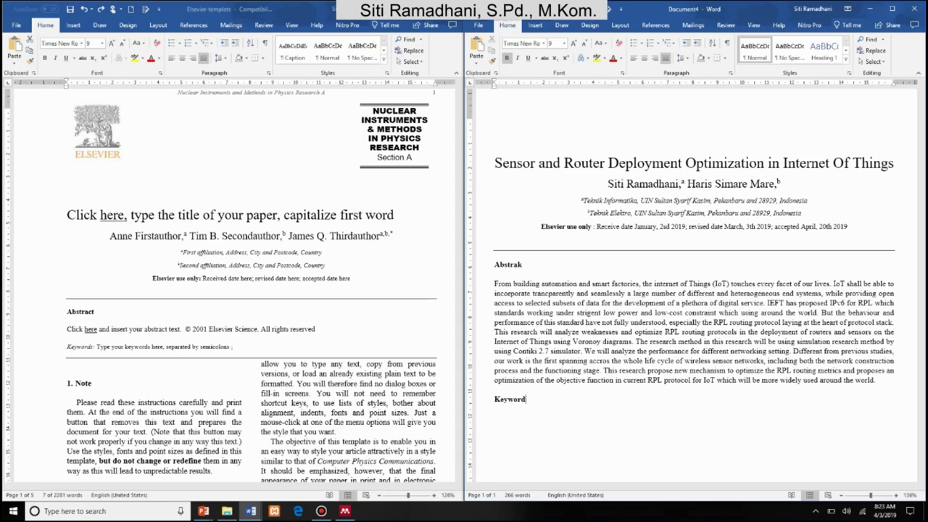
text(:)
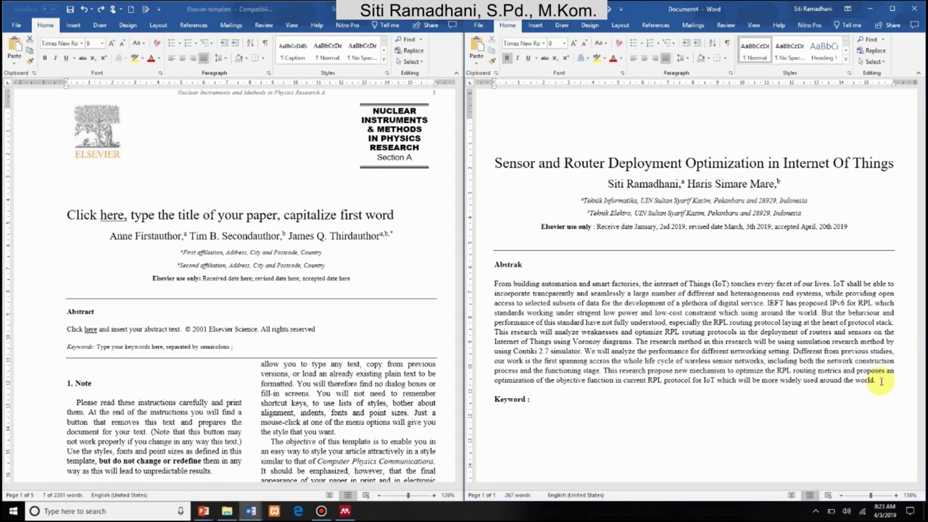
drag(490, 399, 537, 399)
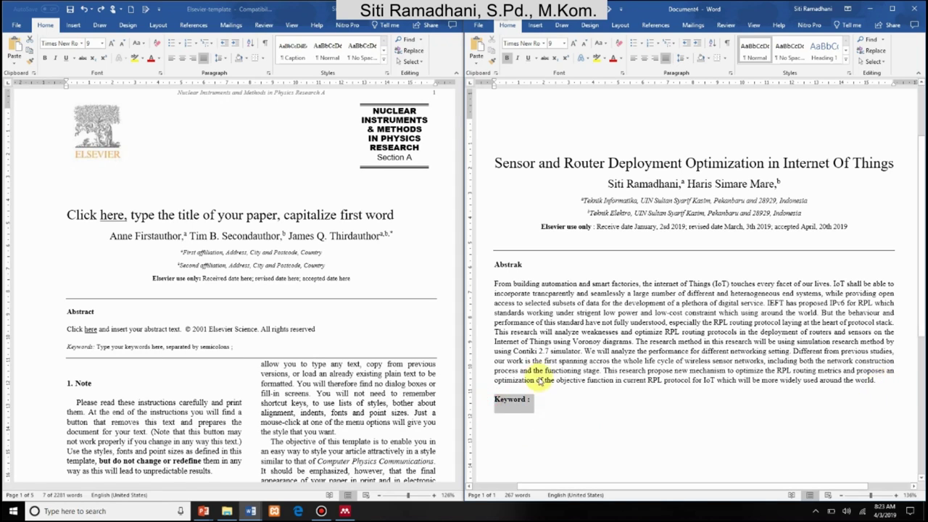
click(507, 58)
click(517, 58)
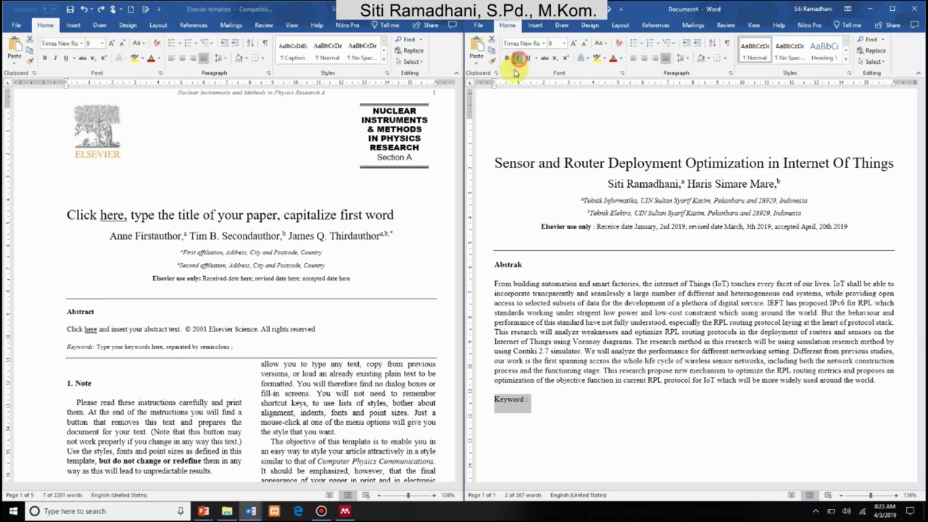
click(540, 398)
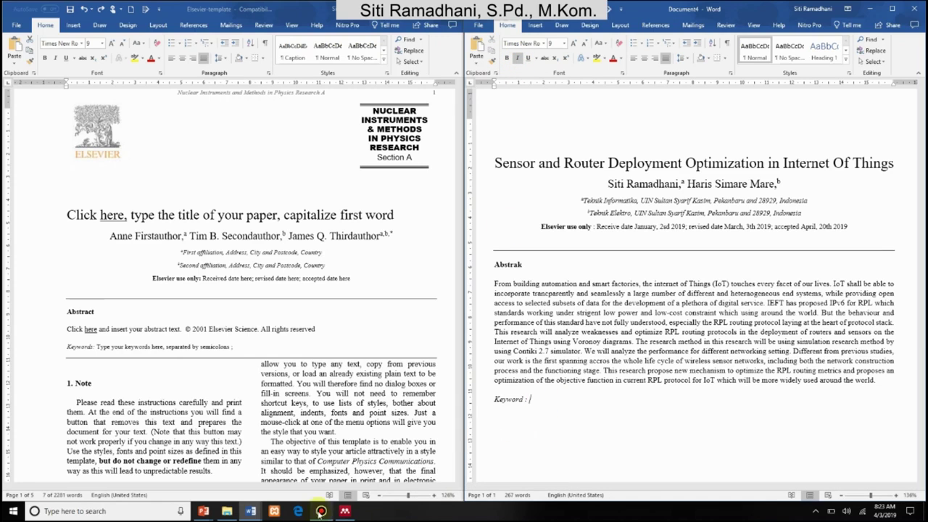
Copy the keywords "Internet of Things; optimization; sensor; router" from CONTOH JURNAL TEMPLATE ELSEVIER to the draft's Keyword line and end them with a period
mouse_move(253, 501)
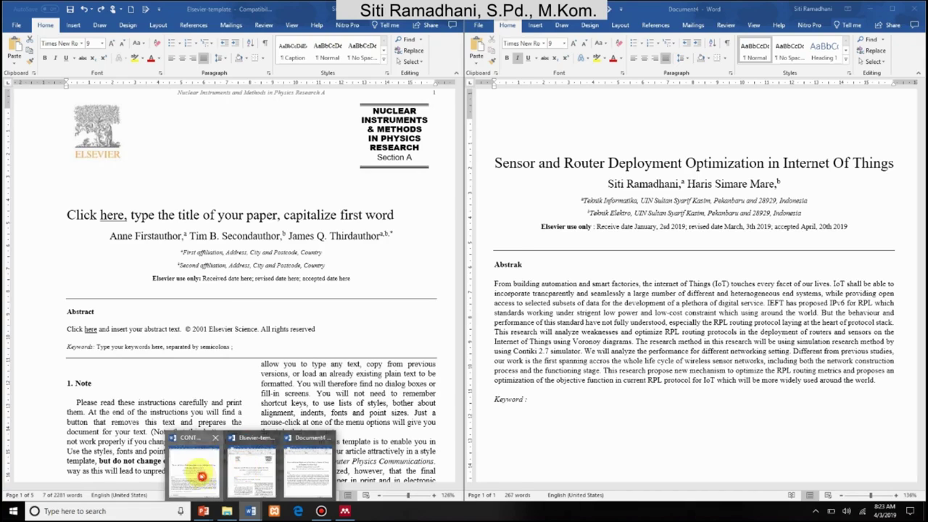
click(199, 472)
drag(116, 454, 265, 455)
key(ctrl+c)
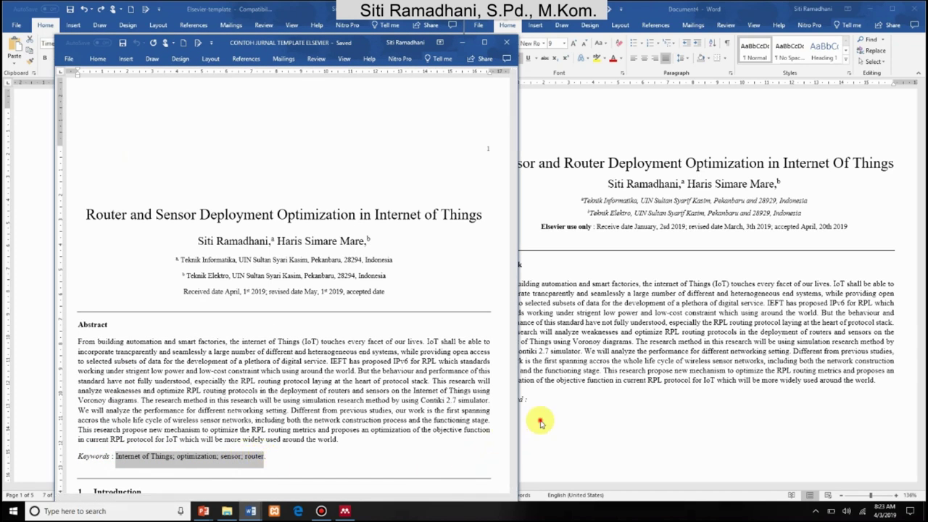
click(542, 400)
key(ctrl+v)
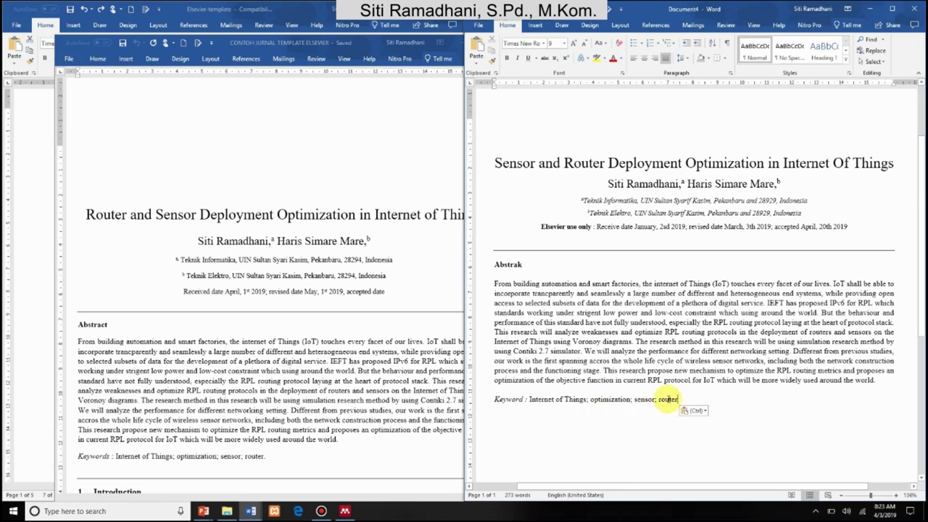
scroll(674, 403, up, 3)
scroll(679, 404, up, 4)
text(.)
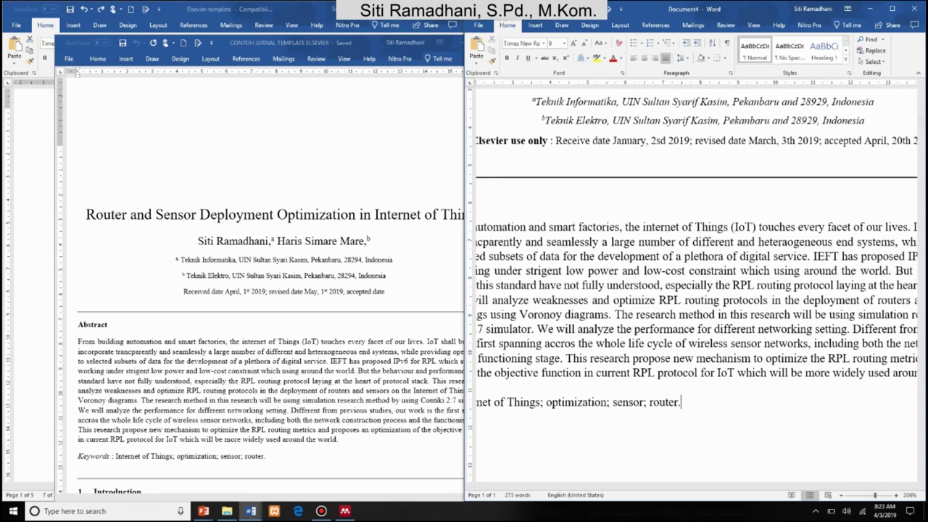
scroll(661, 338, down, 6)
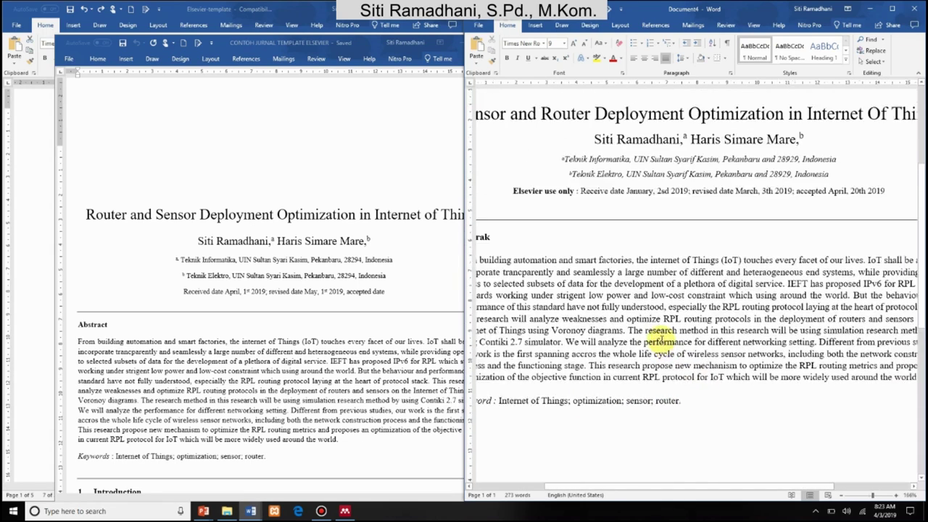
Insert a horizontal line below the draft's Keyword line, as in the Elsevier template
click(46, 326)
scroll(297, 312, down, 5)
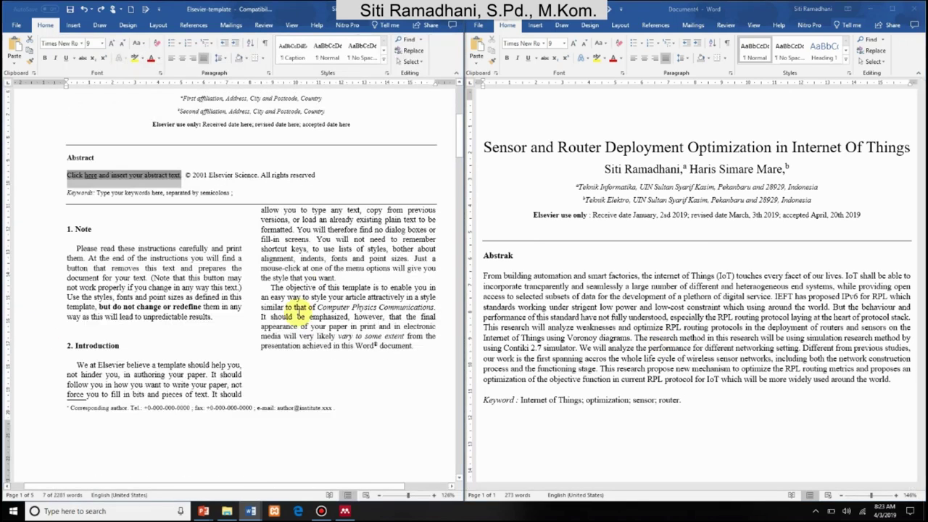
click(685, 399)
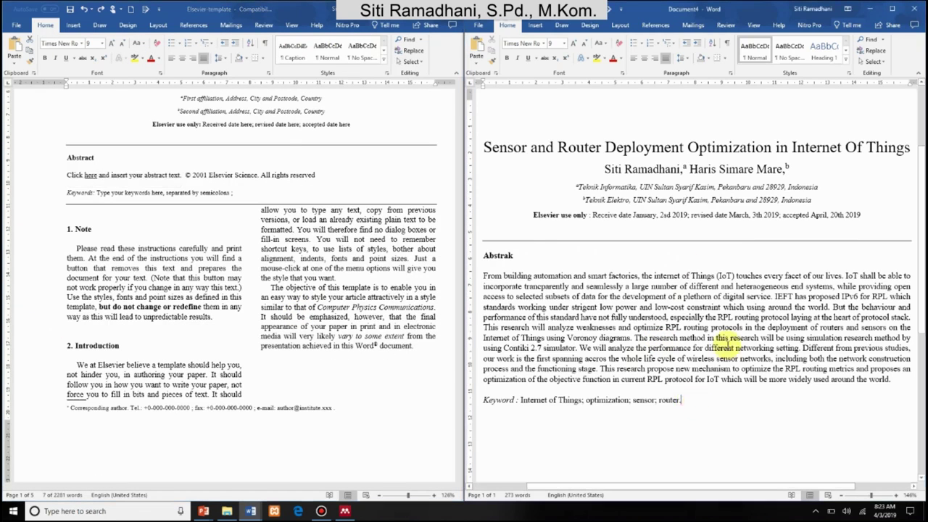
scroll(725, 335, down, 1)
scroll(725, 334, down, 1)
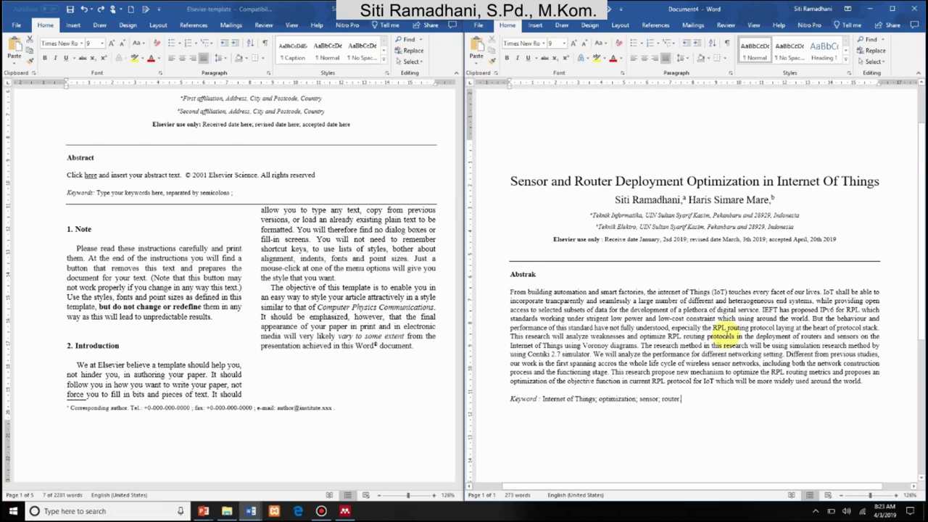
scroll(725, 335, down, 2)
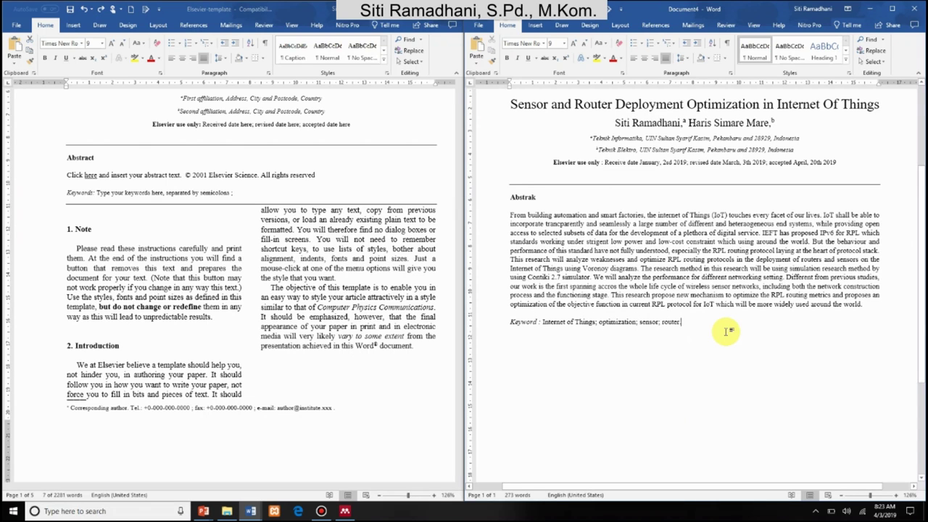
key(Return)
key(ctrl+i)
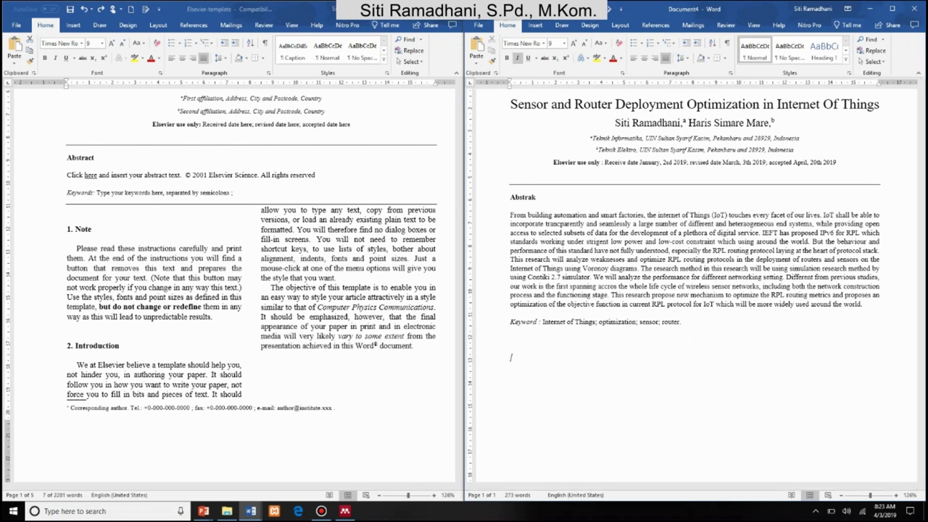
text(---)
key(Return)
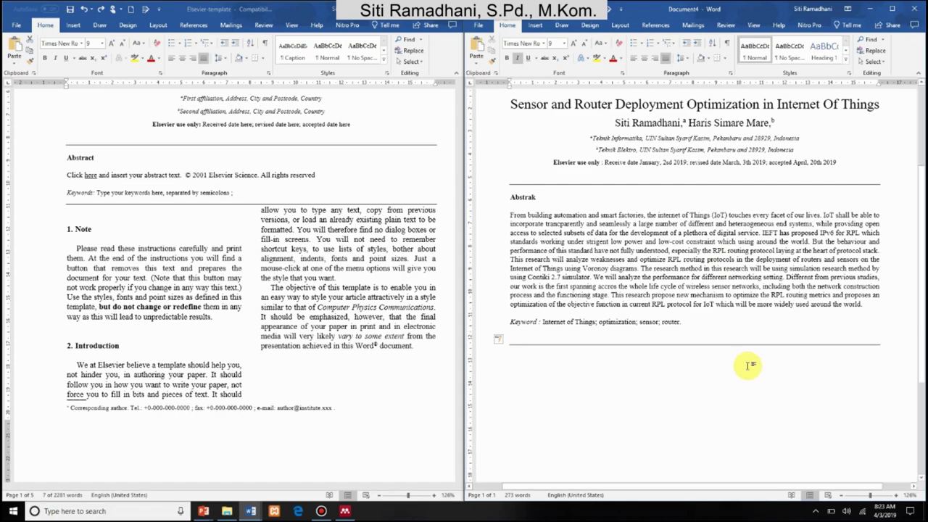
scroll(745, 367, up, 2)
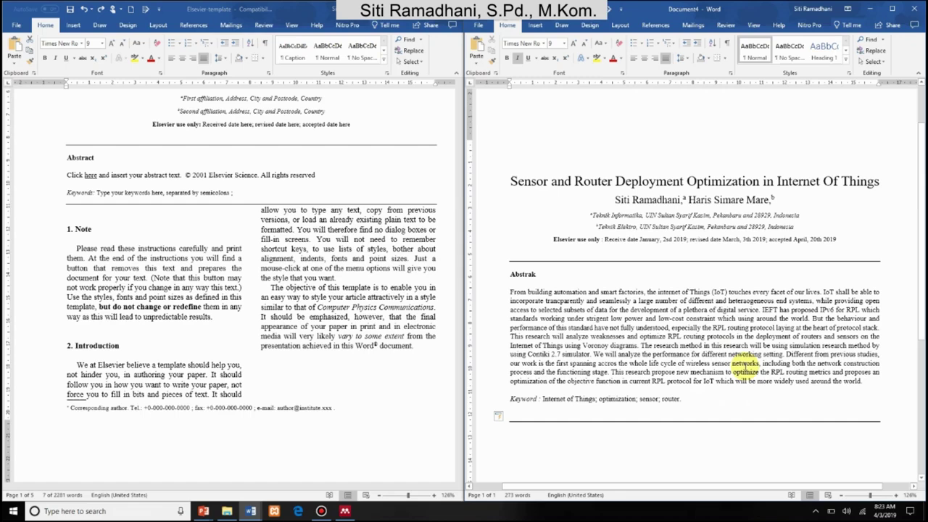
Maximize the draft's window and apply the Heading 1 style to the empty line below the keywords' horizontal line
click(894, 9)
scroll(480, 265, up, 5)
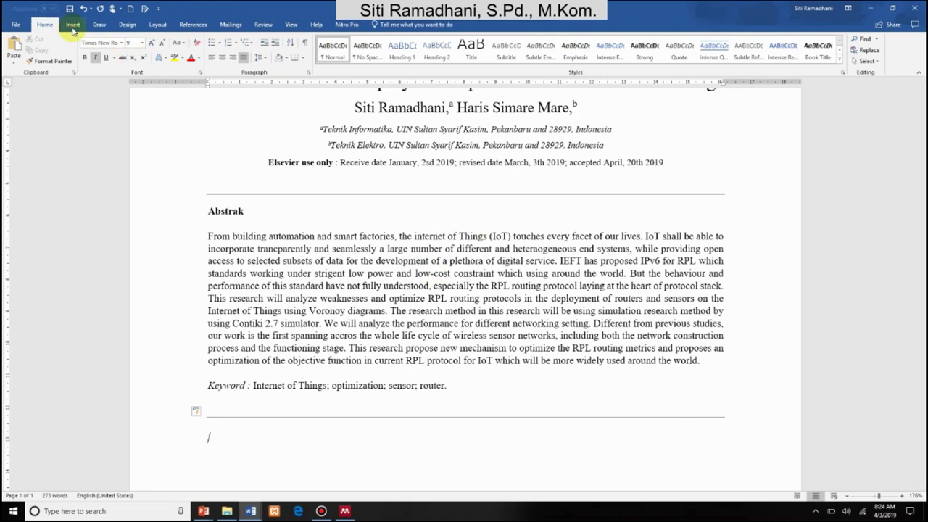
click(401, 55)
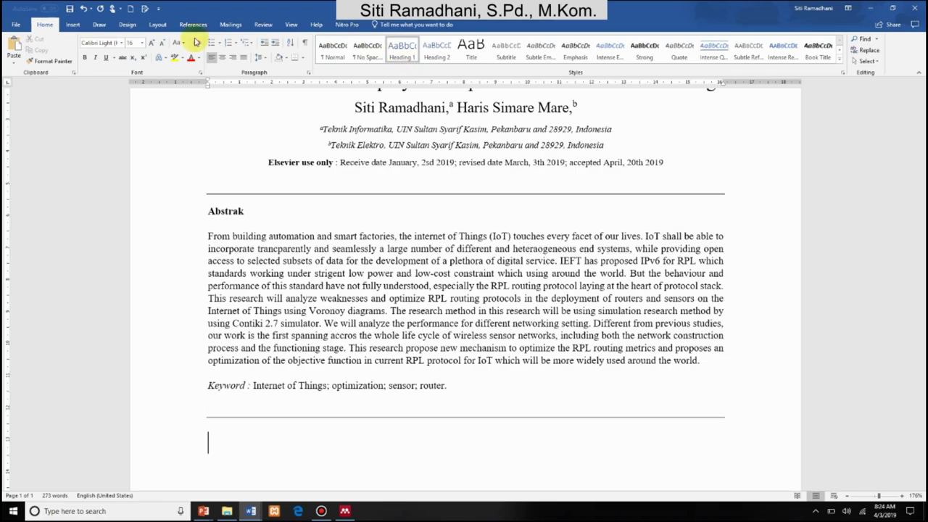
Modify the Heading 1 style's font to Times New Roman, size 10, bold and black
right_click(402, 52)
click(425, 72)
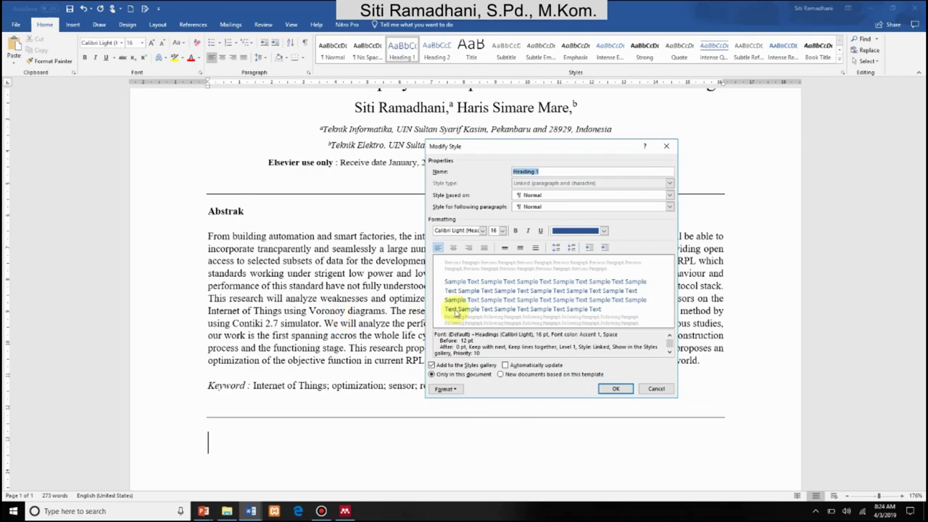
click(482, 230)
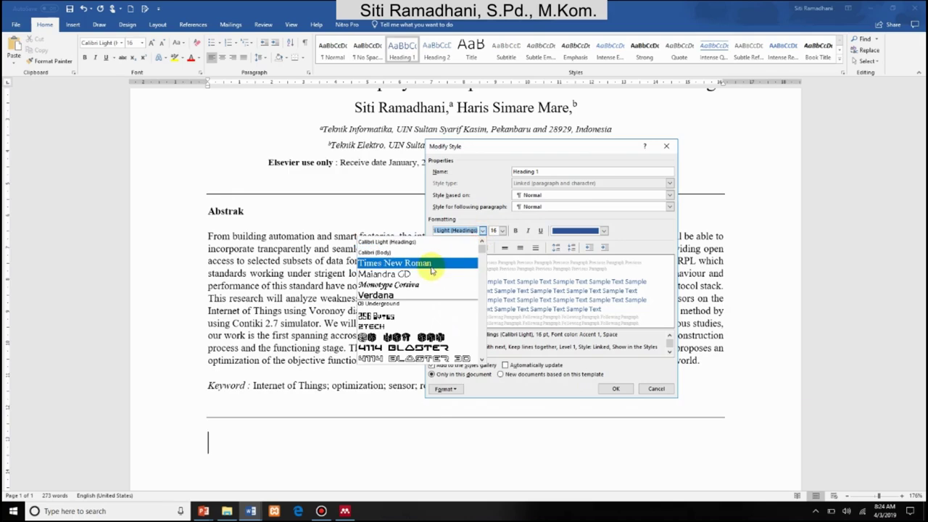
click(394, 263)
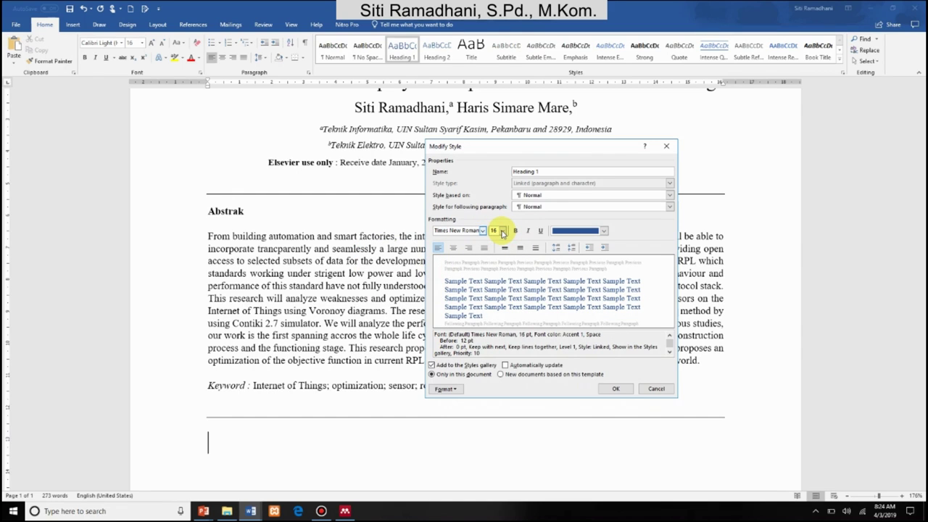
click(502, 231)
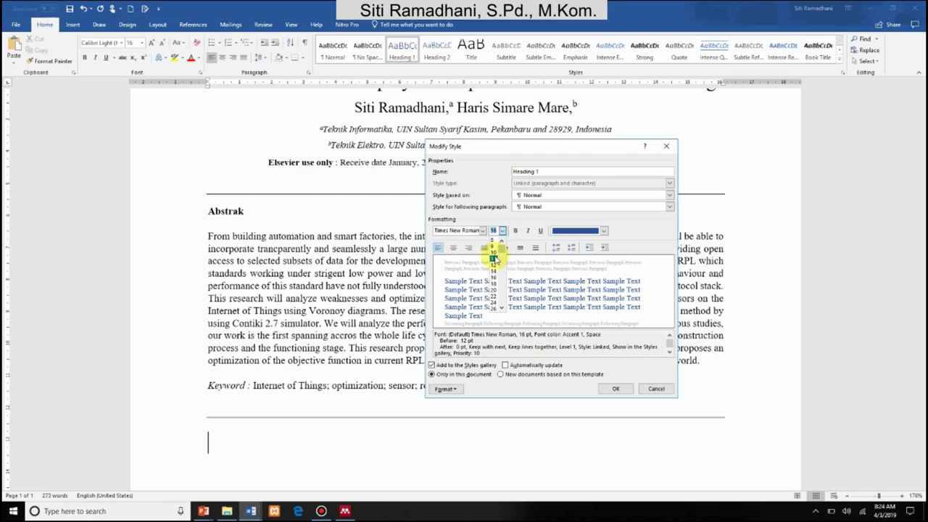
click(493, 250)
click(516, 232)
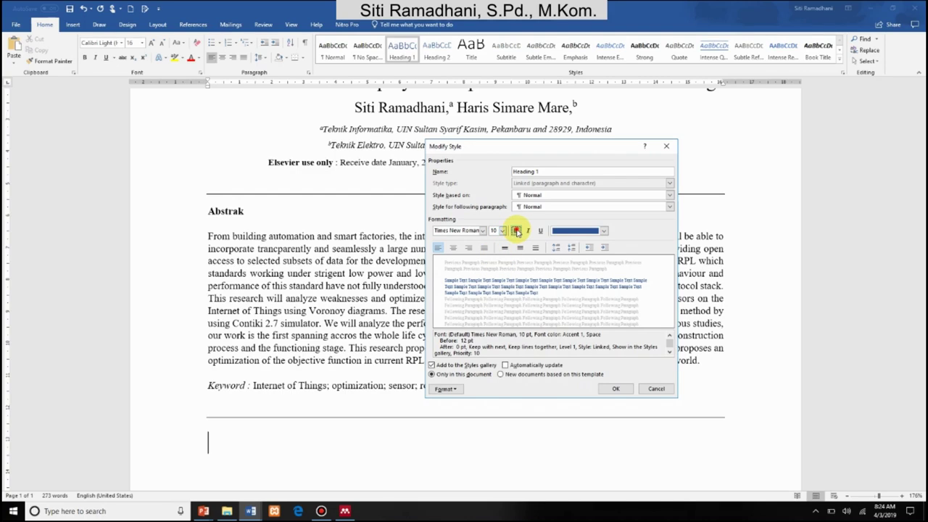
click(566, 232)
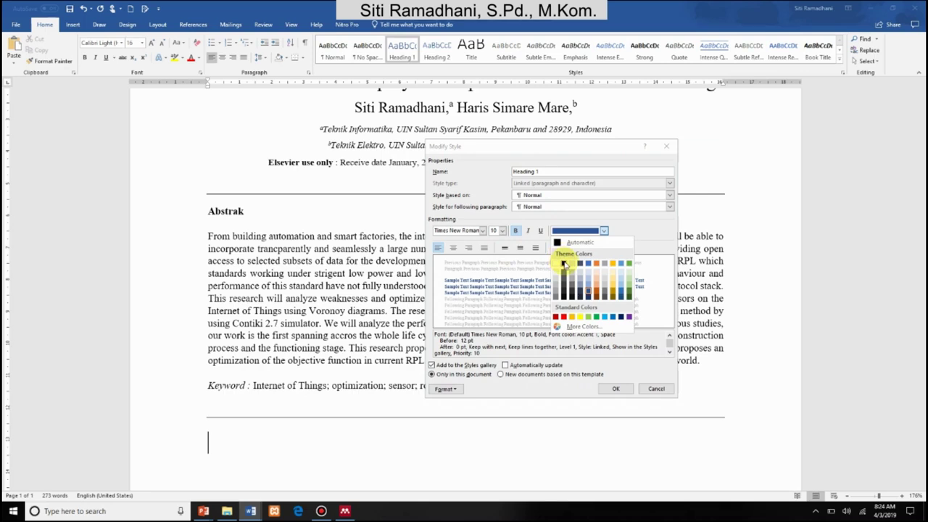
click(561, 258)
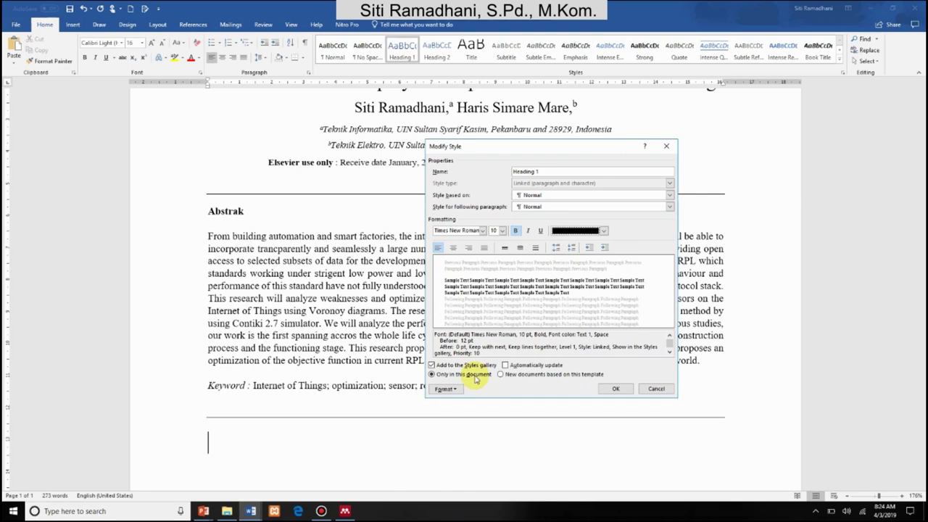
Set the Heading 1 style's paragraph spacing to 24 pt before and 12 pt after, with line spacing exactly 12 pt
click(445, 388)
click(423, 411)
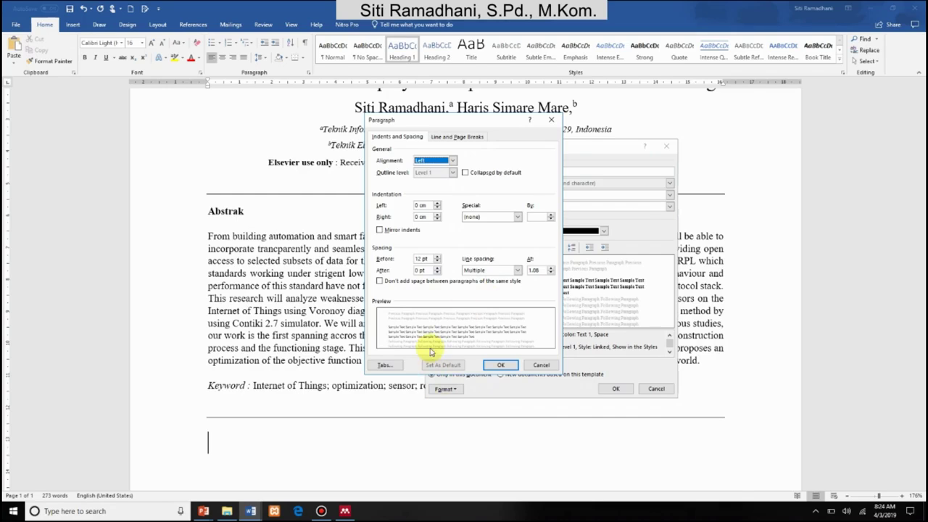
double_click(421, 258)
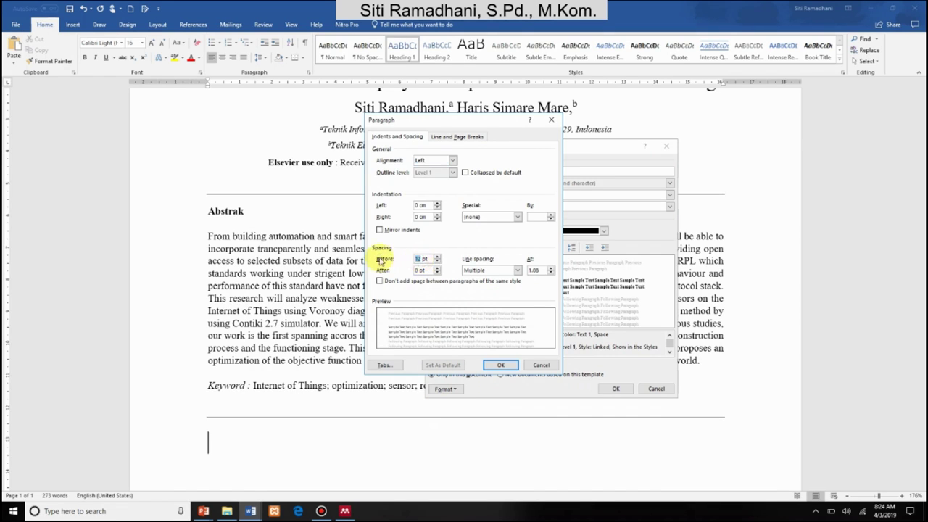
text(24)
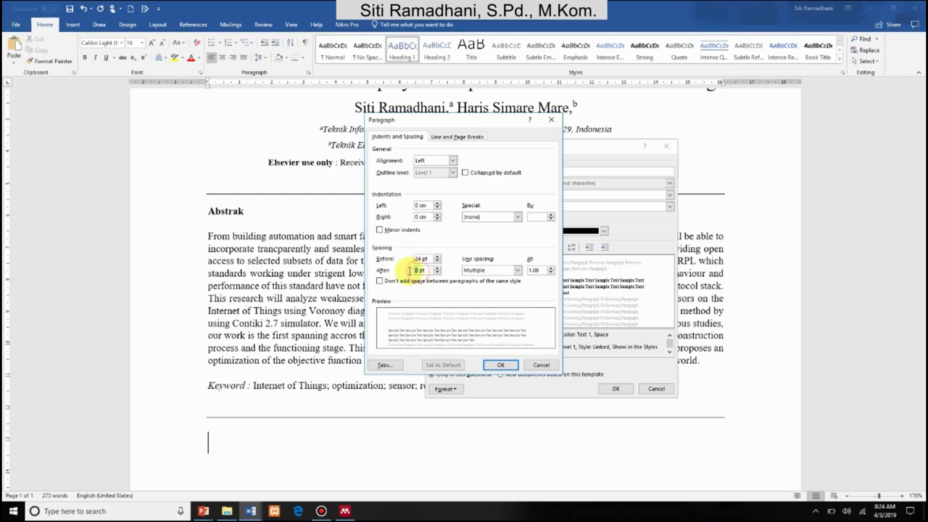
text(12)
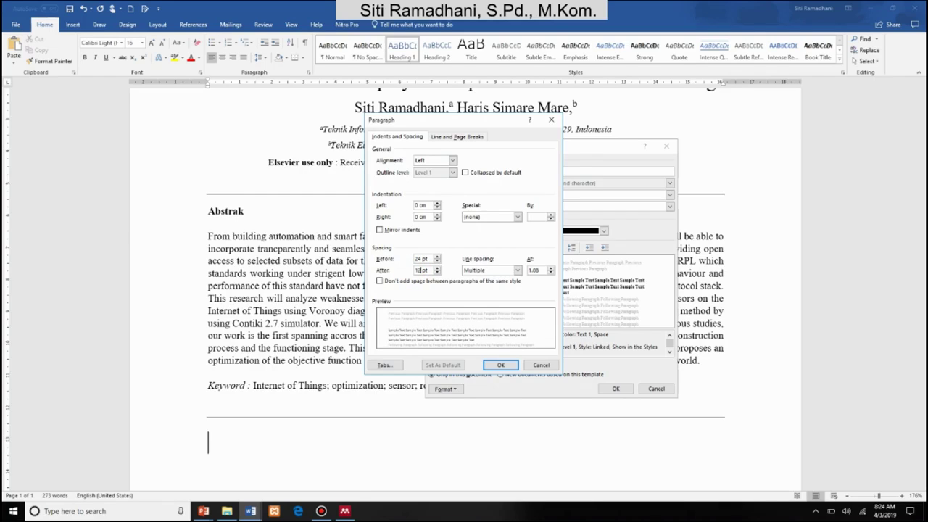
click(492, 270)
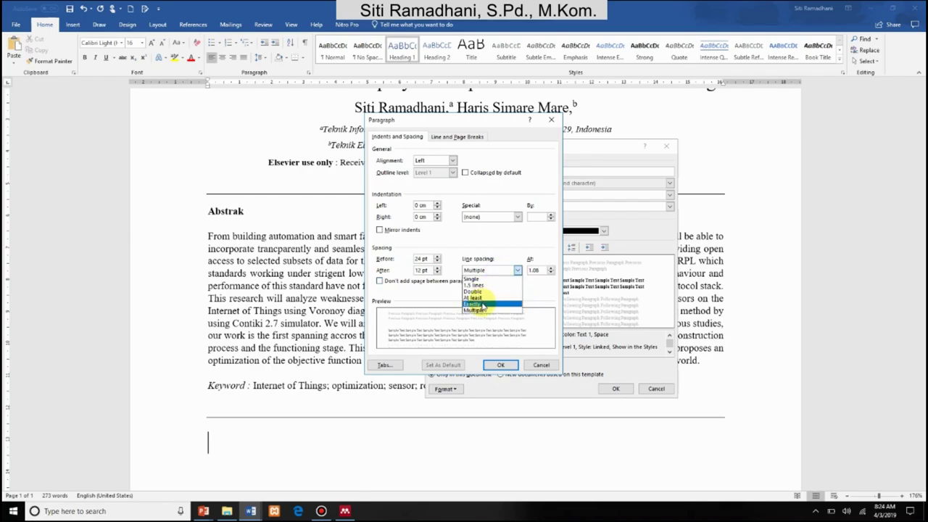
click(482, 304)
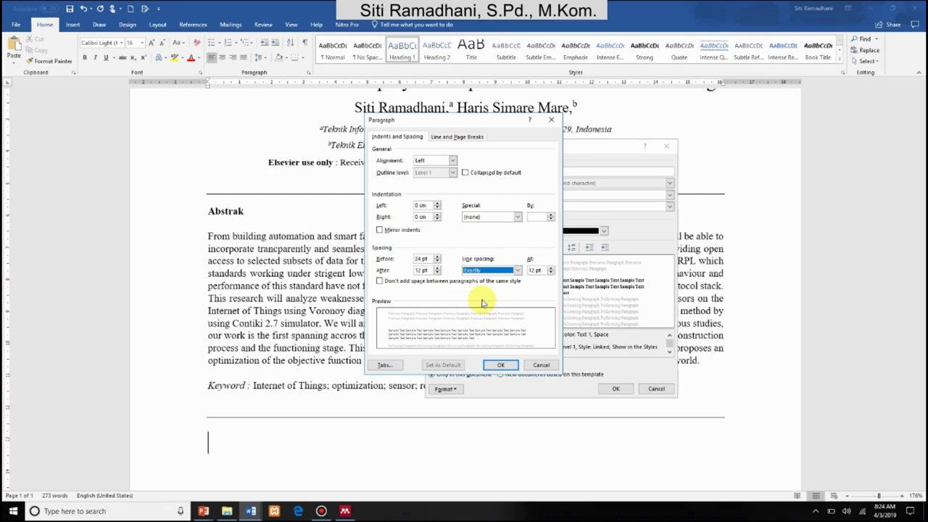
click(499, 364)
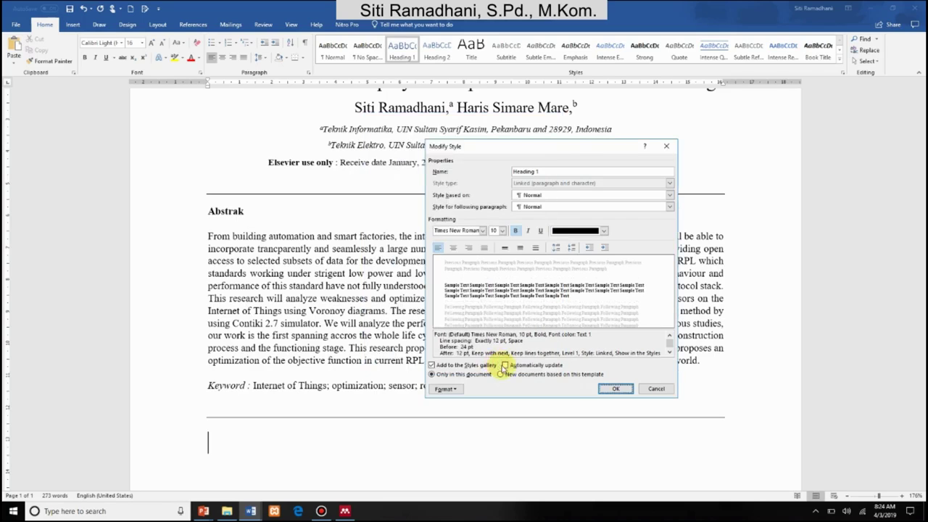
click(615, 389)
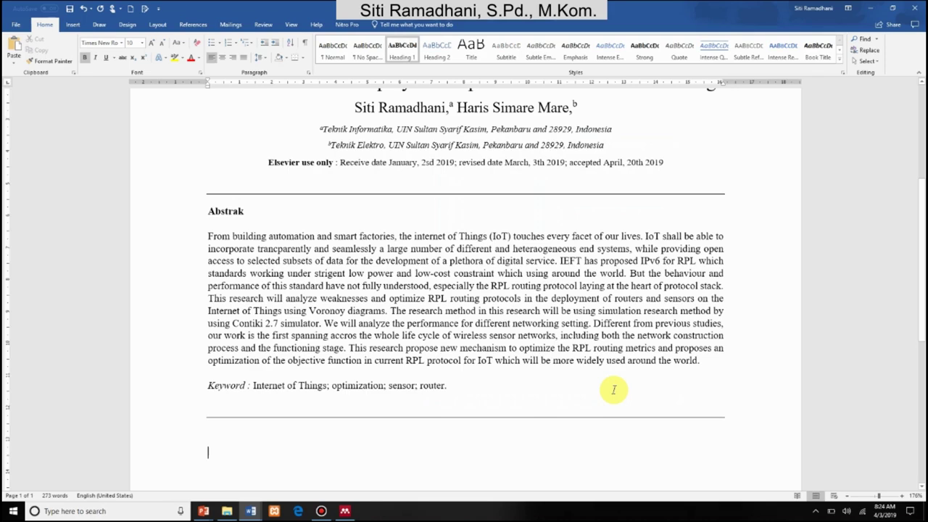
Enter the numbered heading "1. Introduction" below the keywords' horizontal line and start a new line after it
text(1.)
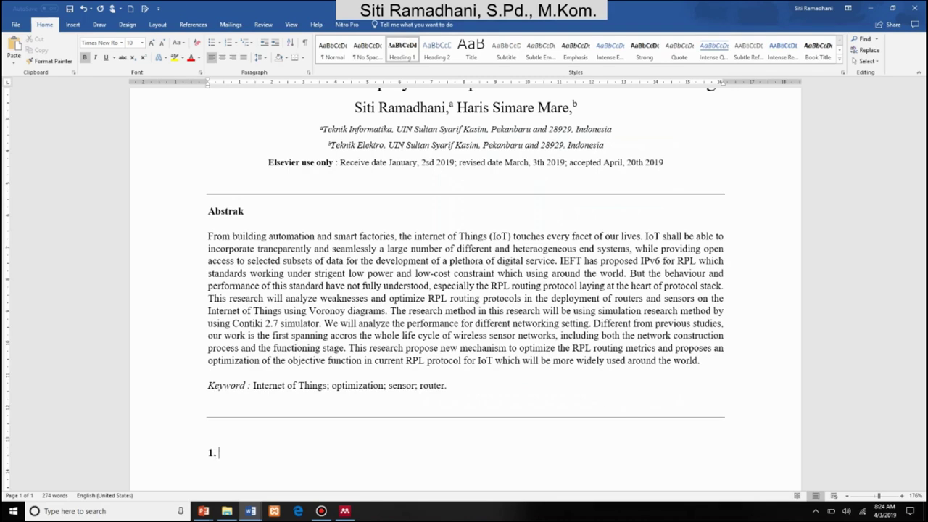
text( Introd)
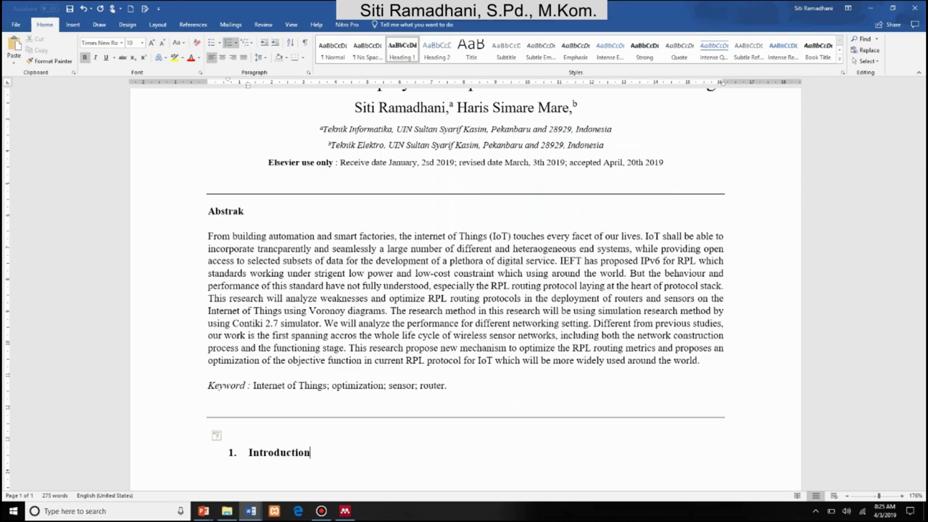
text(uction)
key(Return)
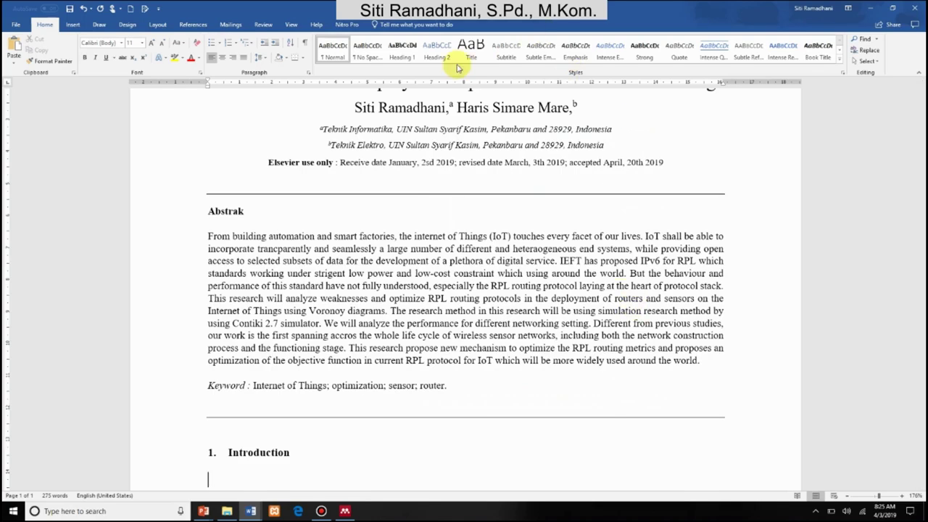
Add the Heading 1 line "2. Literature Review" below Introduction and start a new line after it
click(407, 57)
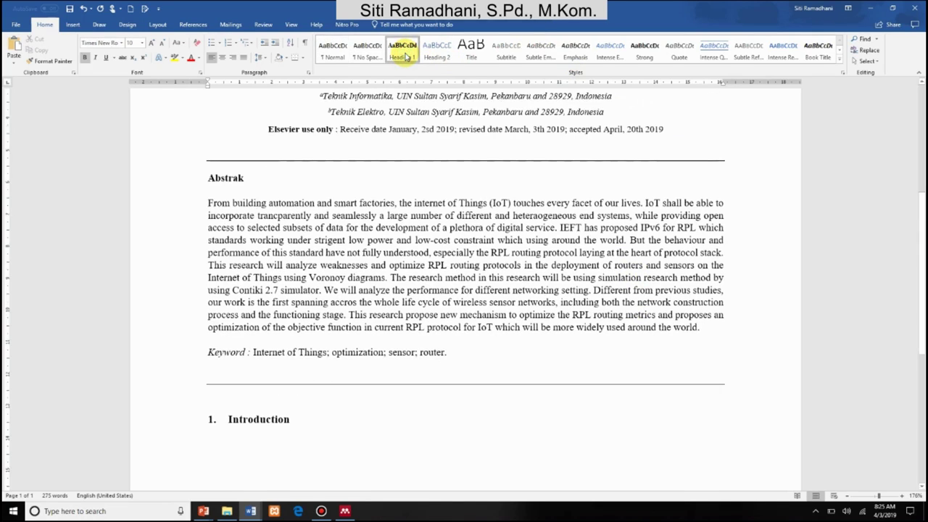
text(2. L)
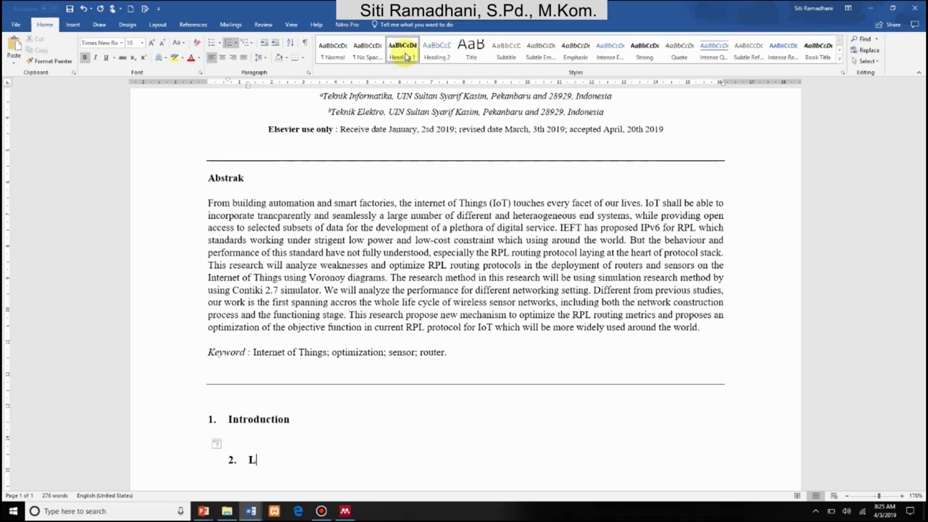
text(iterature Revie)
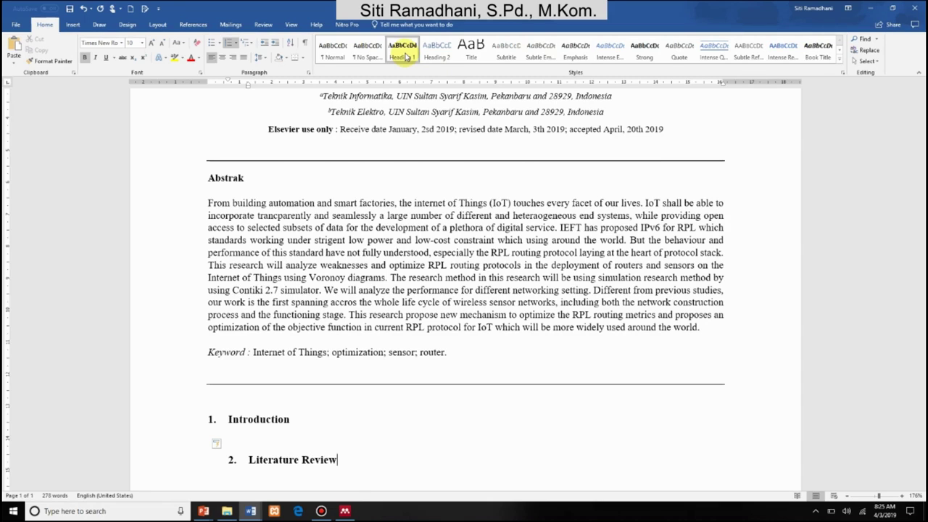
text(w)
key(Return)
Add the Heading 1 line "3. Research Methology" below the Literature Review heading
click(406, 56)
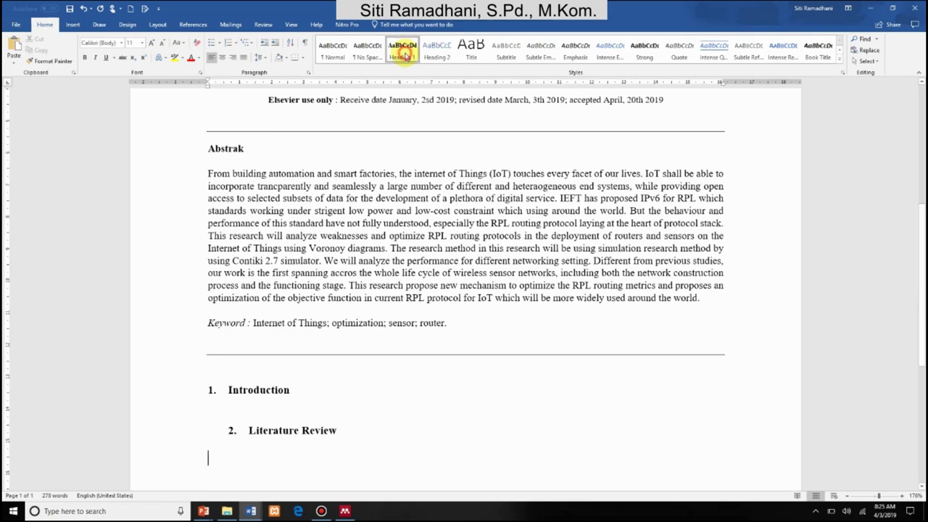
text(3. )
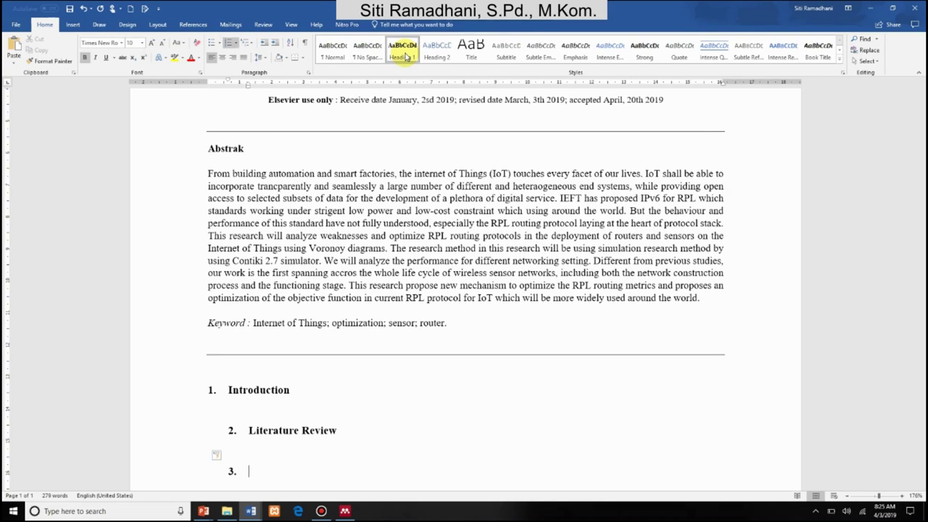
text(Metod)
key(BackSpace)
key(BackSpace)
key(BackSpace)
text(Resear)
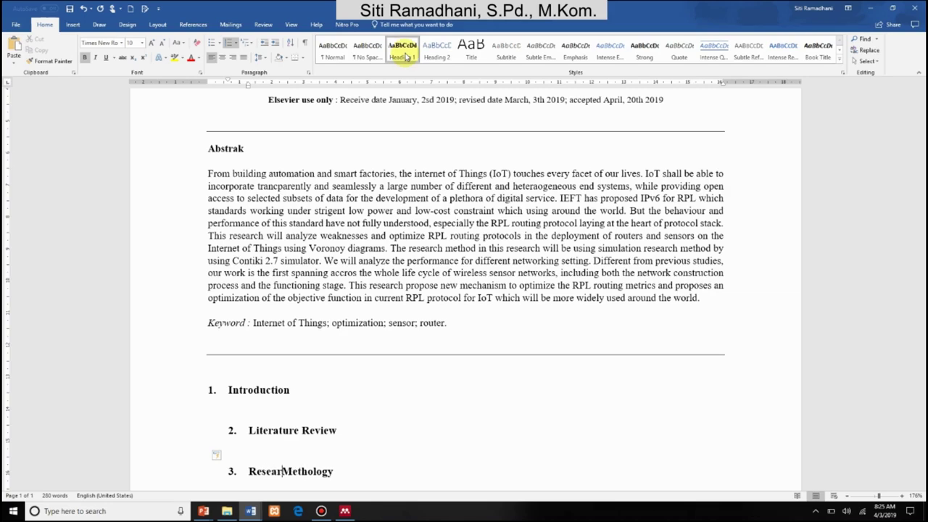
text(ch)
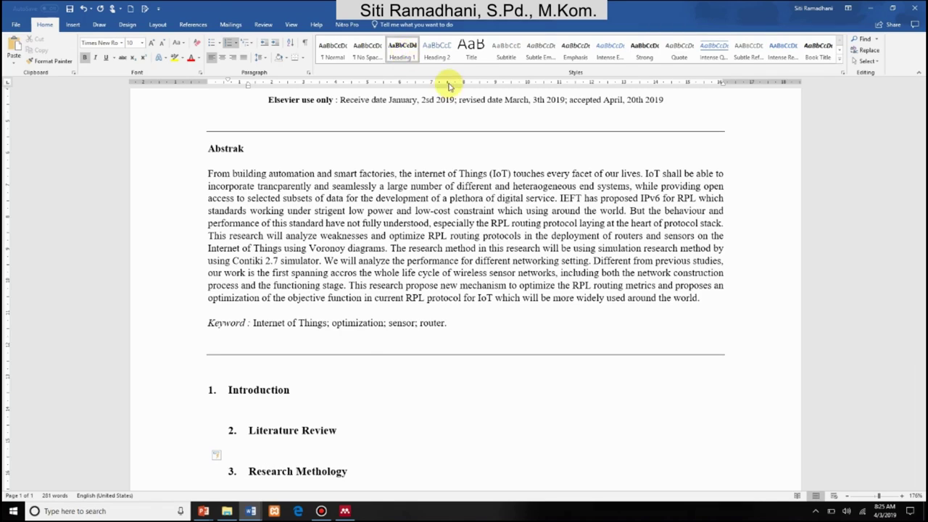
Move the Literature Review and Research Methology headings out to the same indent as the Introduction heading
click(356, 471)
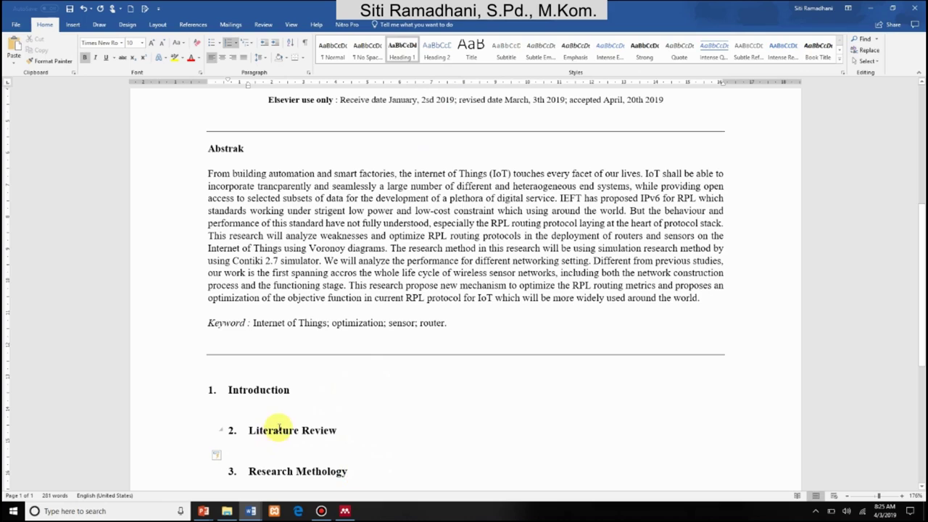
drag(251, 430, 316, 473)
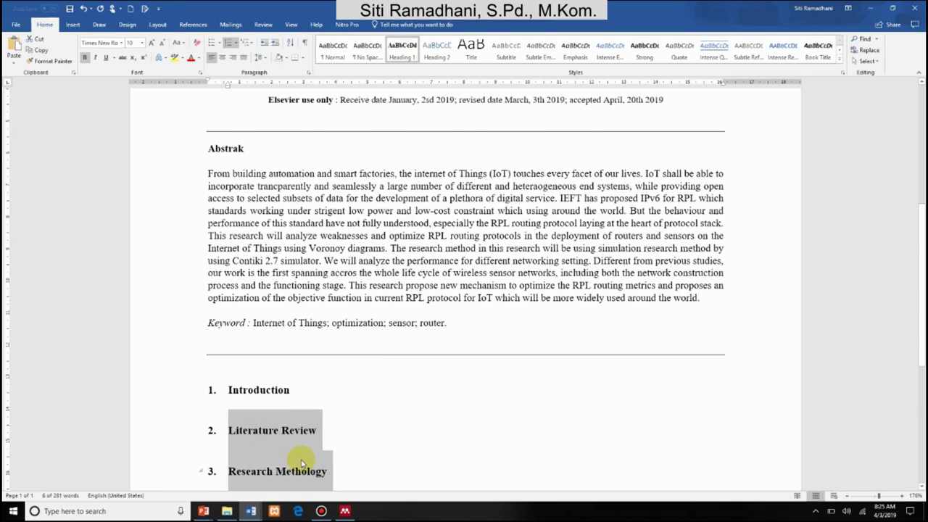
scroll(304, 461, down, 3)
Start a new line below the Research Methology heading and apply the Heading 2 style to it
click(340, 369)
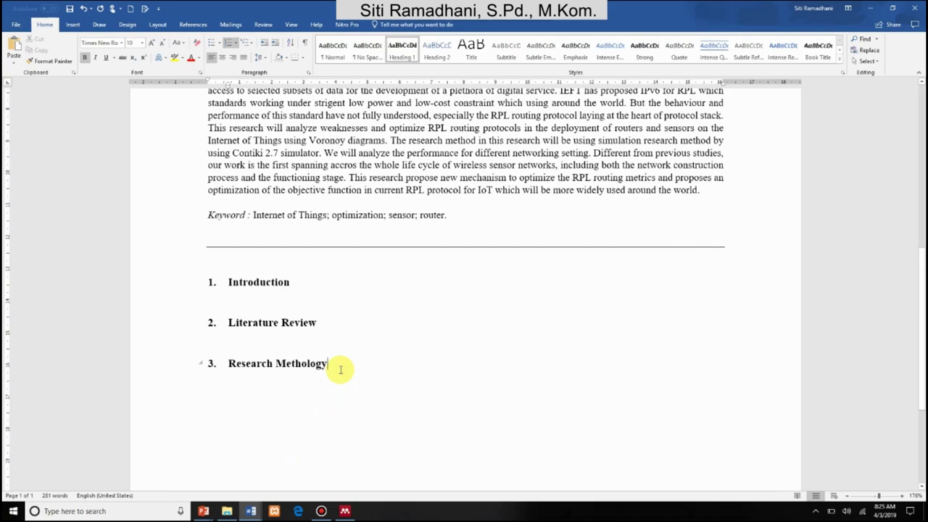
key(Return)
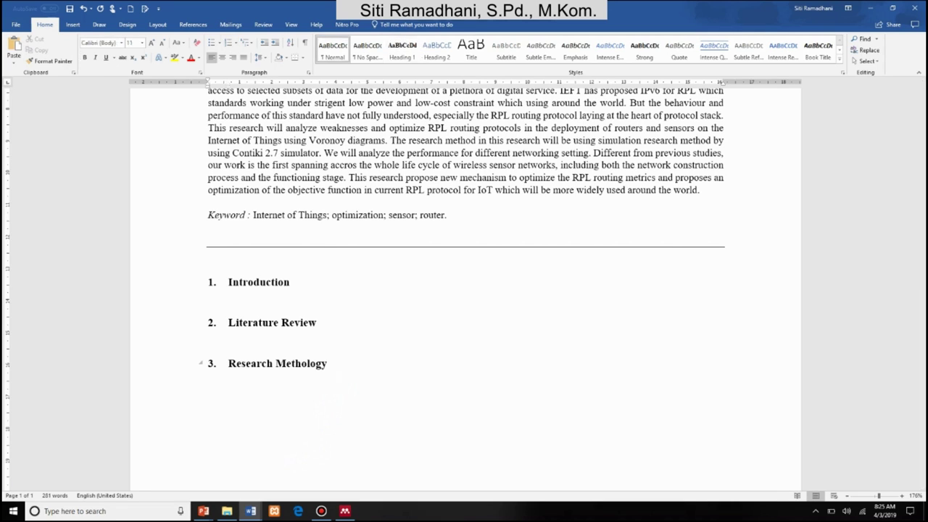
click(436, 49)
Modify the Heading 2 style's font to Times New Roman, size 10, italic, with Automatic color
right_click(435, 48)
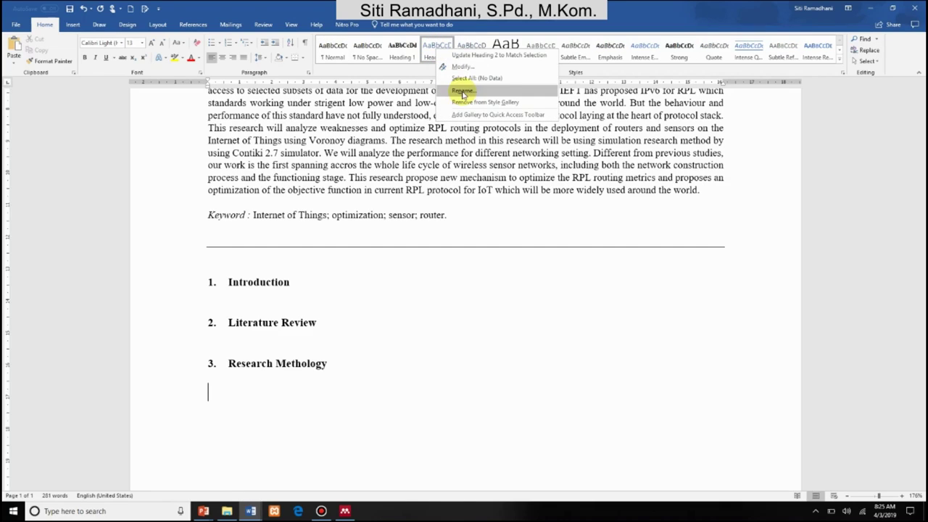
click(456, 73)
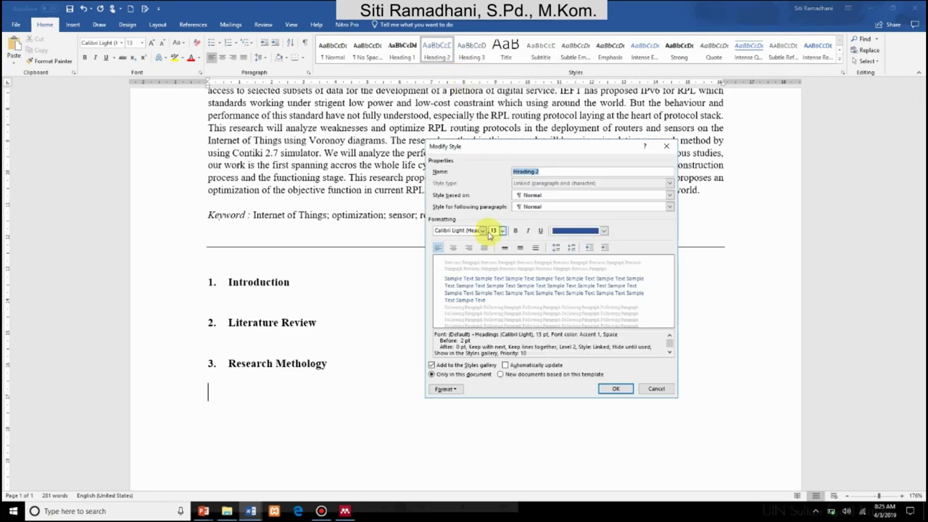
click(483, 231)
click(425, 263)
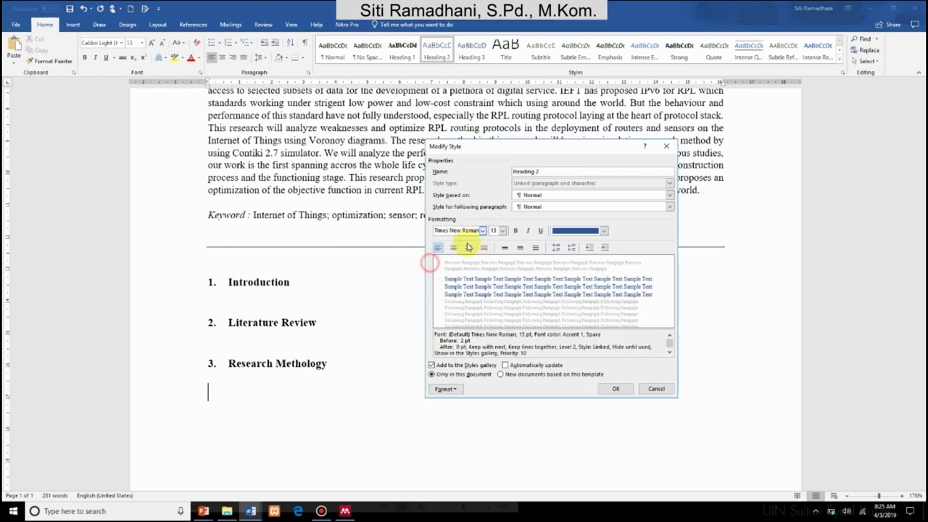
click(502, 230)
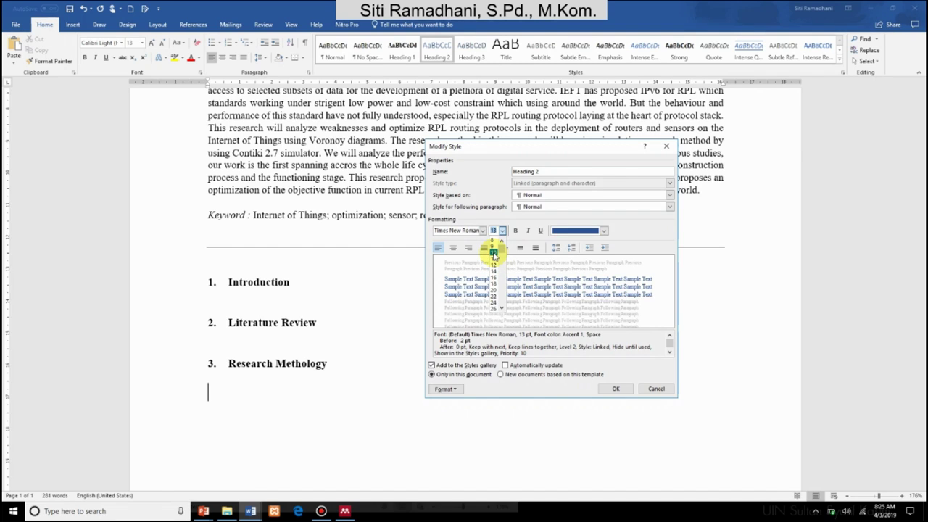
click(494, 254)
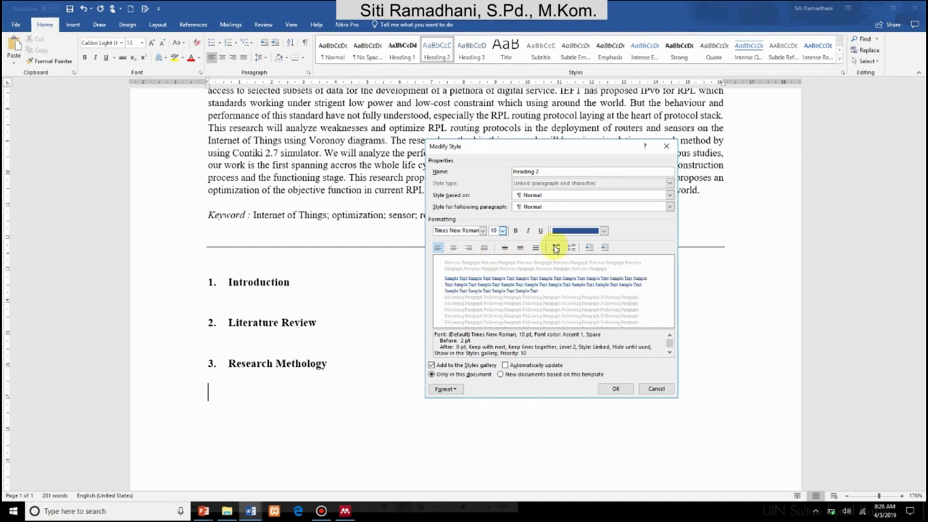
click(527, 231)
click(554, 231)
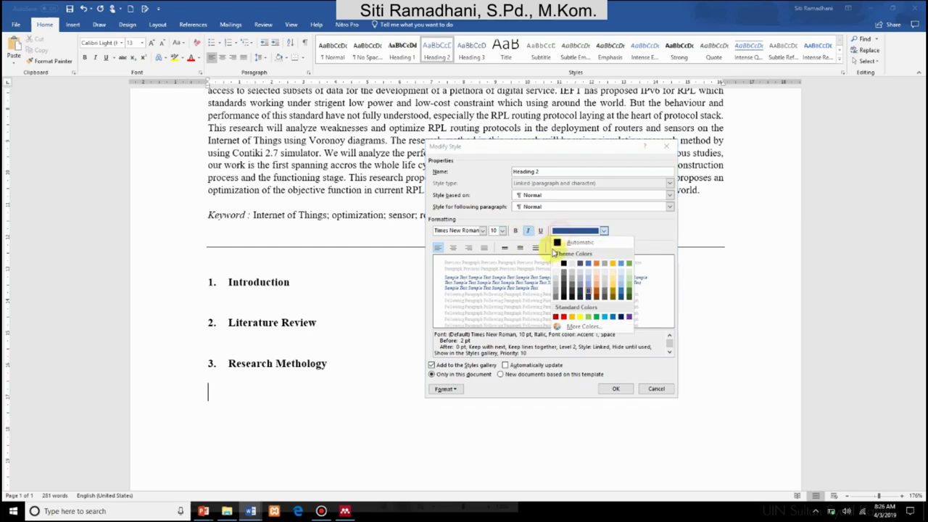
click(576, 242)
Set the Heading 2 style's paragraph spacing to 10 pt before and 10 pt after, with line spacing Exactly 12 pt
click(446, 389)
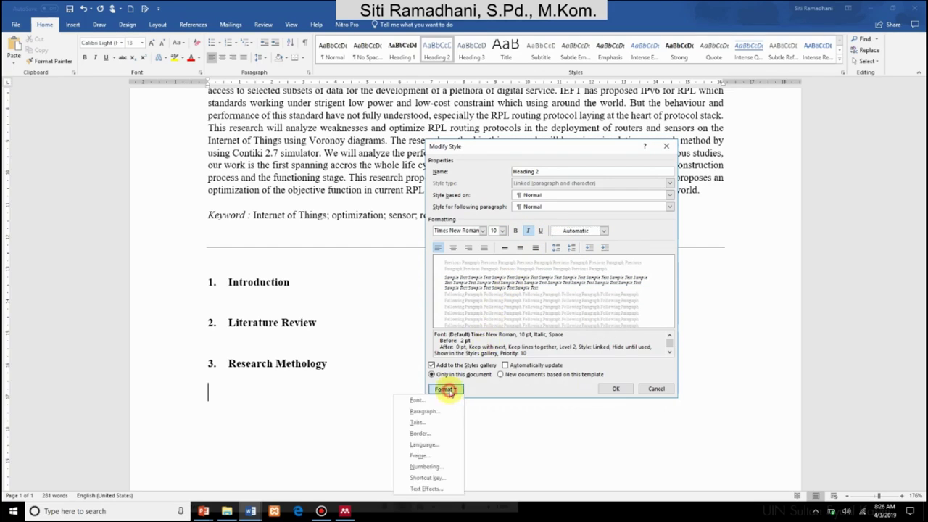
click(437, 410)
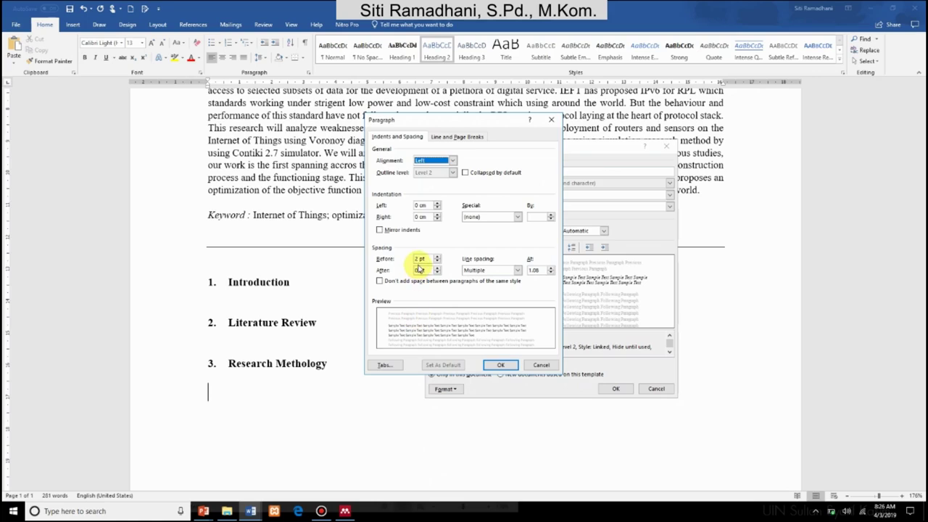
double_click(419, 259)
text(0)
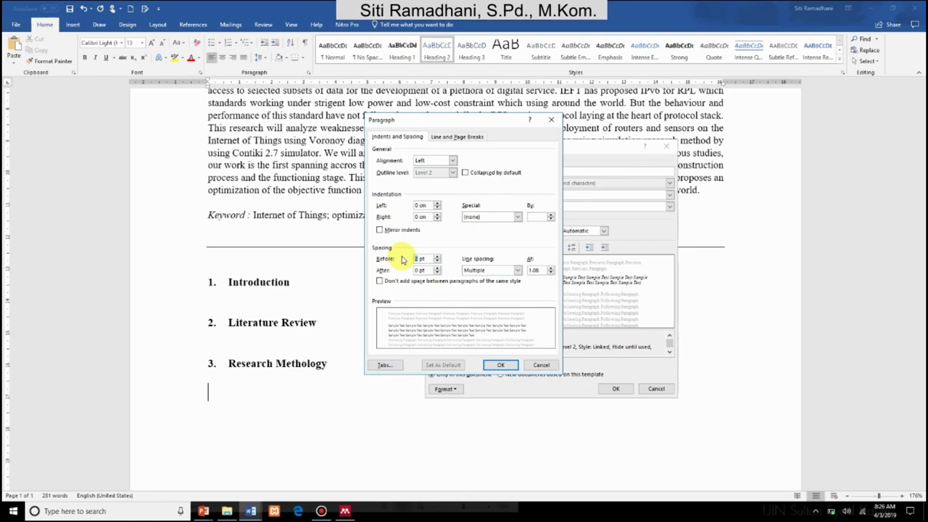
text(1)
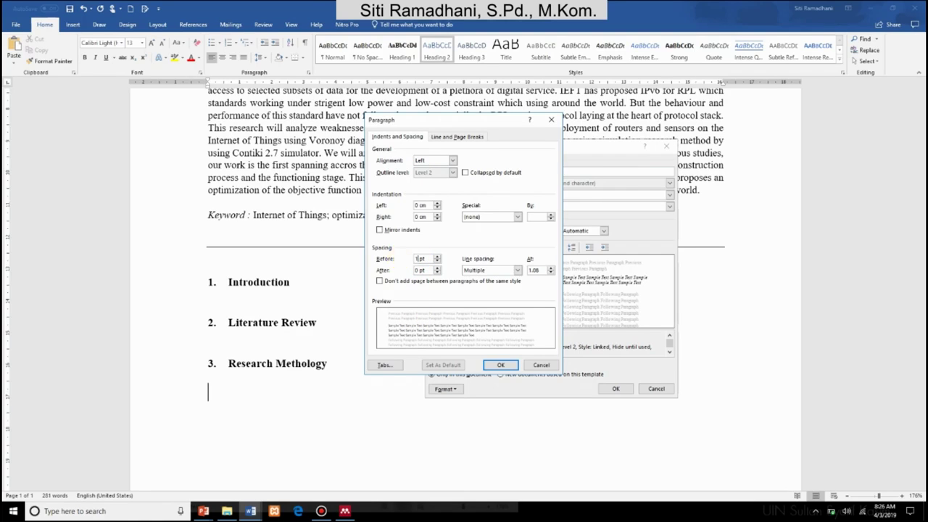
double_click(416, 270)
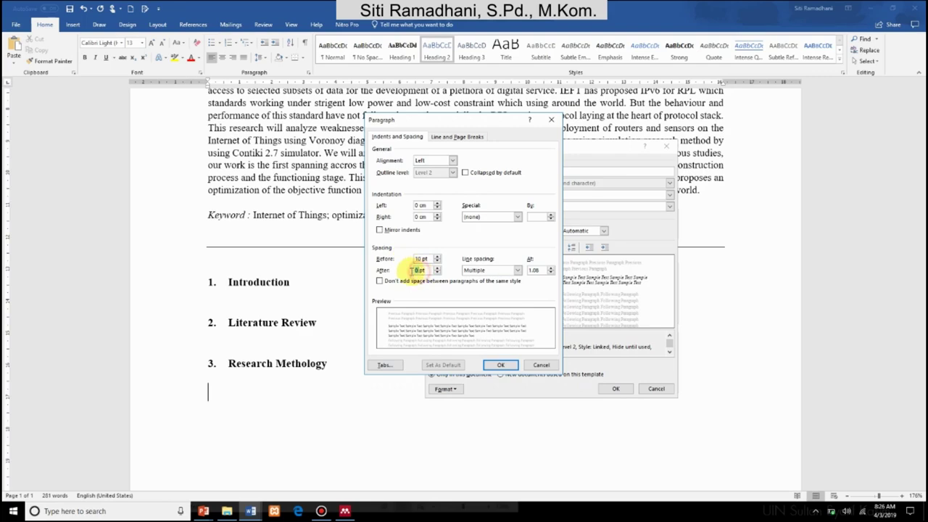
text(10)
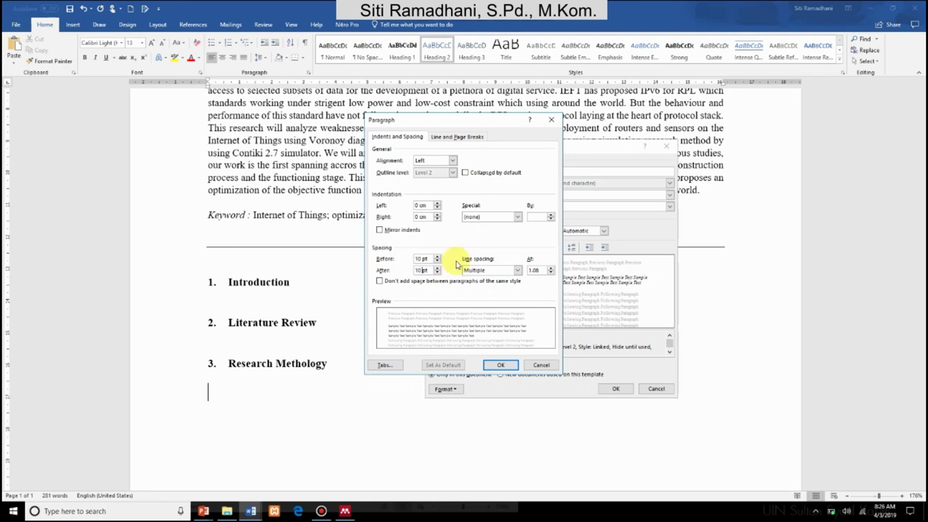
click(499, 269)
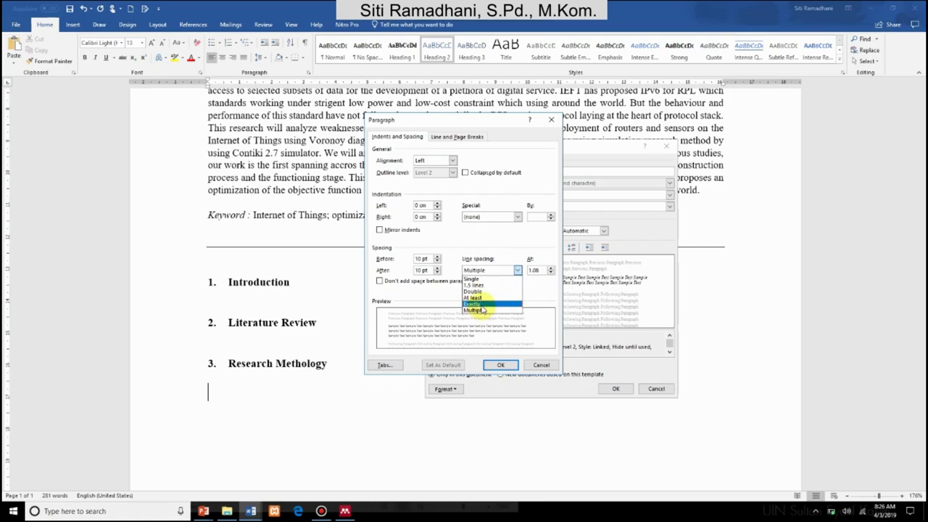
click(478, 304)
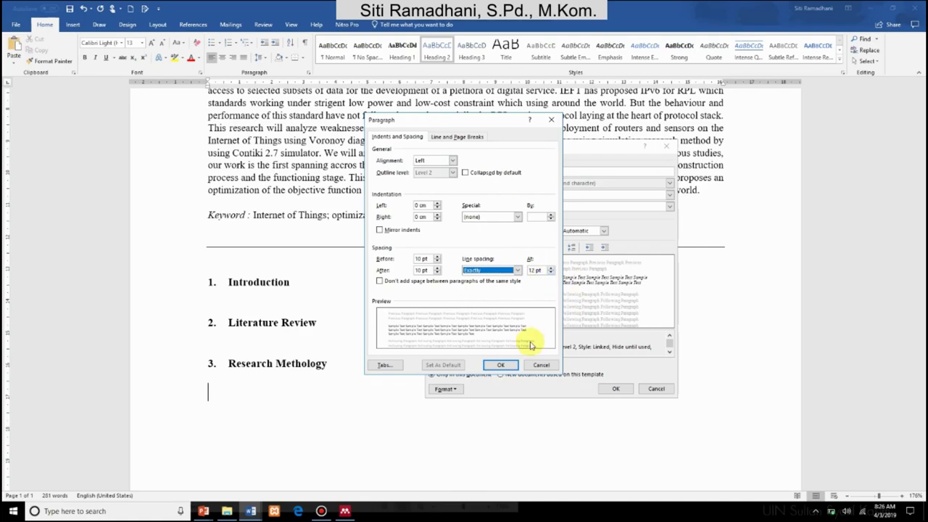
click(499, 365)
click(615, 390)
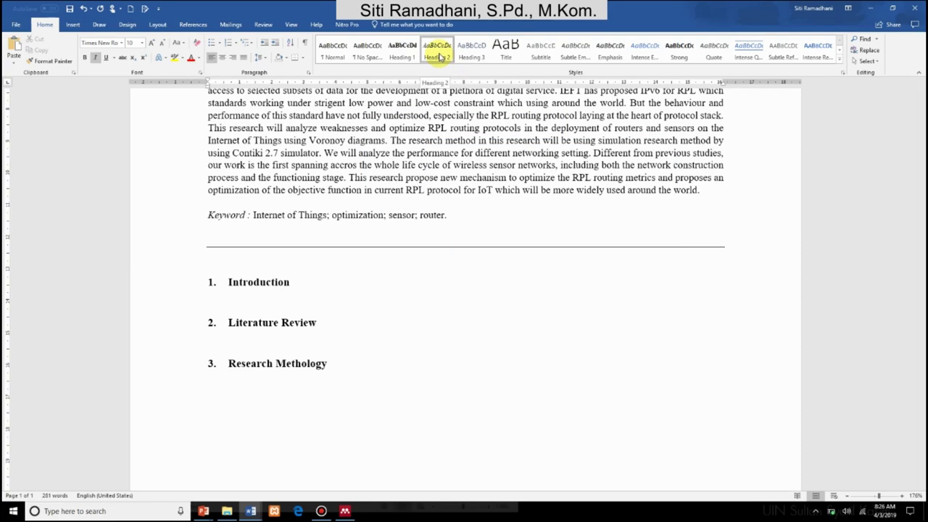
Add the Heading 2 line "3.1 Research Technique" below the Research Methology heading
text(3.1 Res)
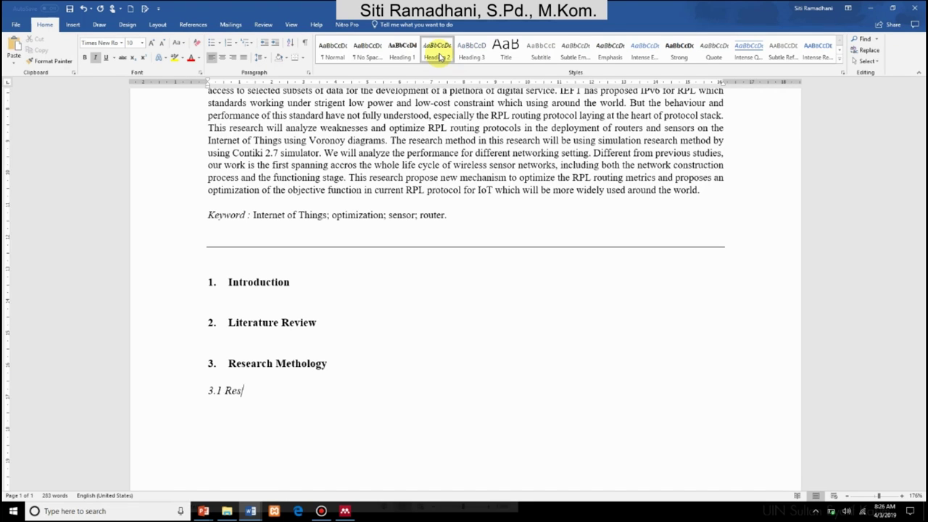
text(eacrch Technique)
key(Return)
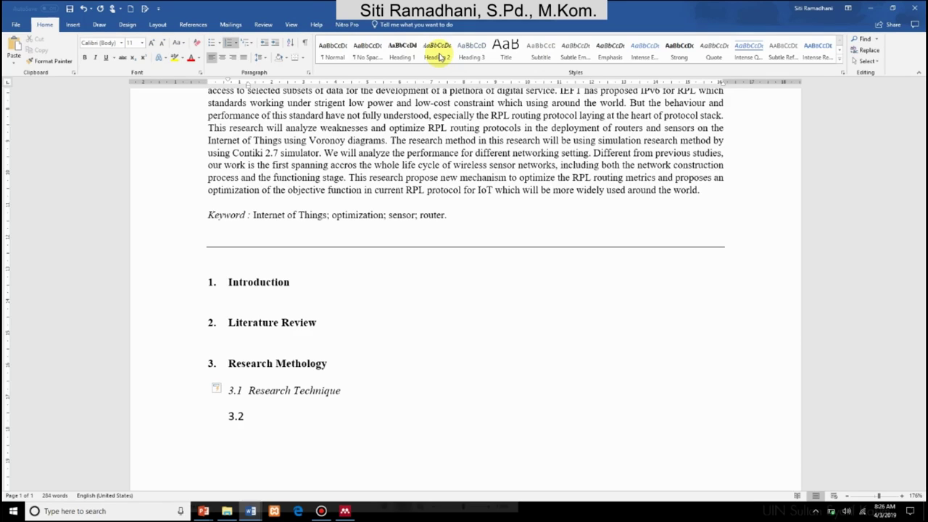
Add the Heading 2 line "3.2 Research Procedure" and move the 3.1 subheading out to the left margin
click(439, 57)
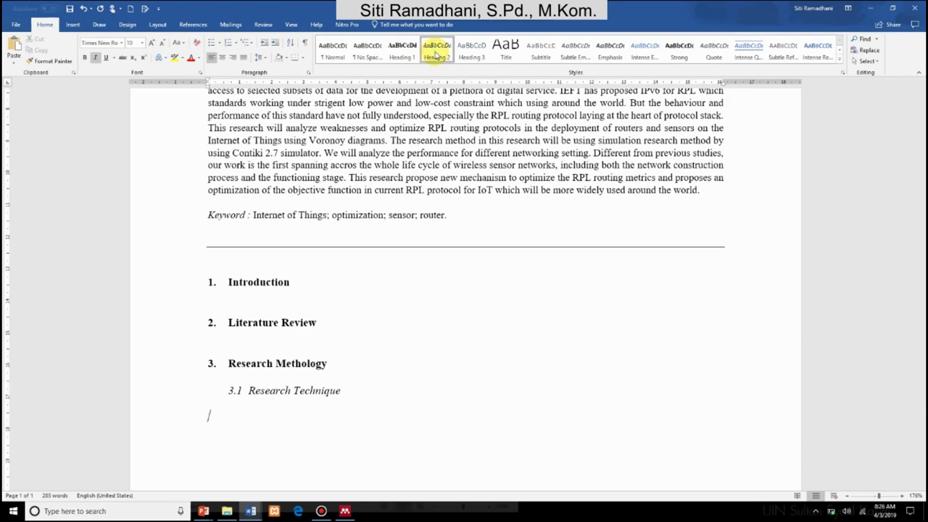
text(3.2 )
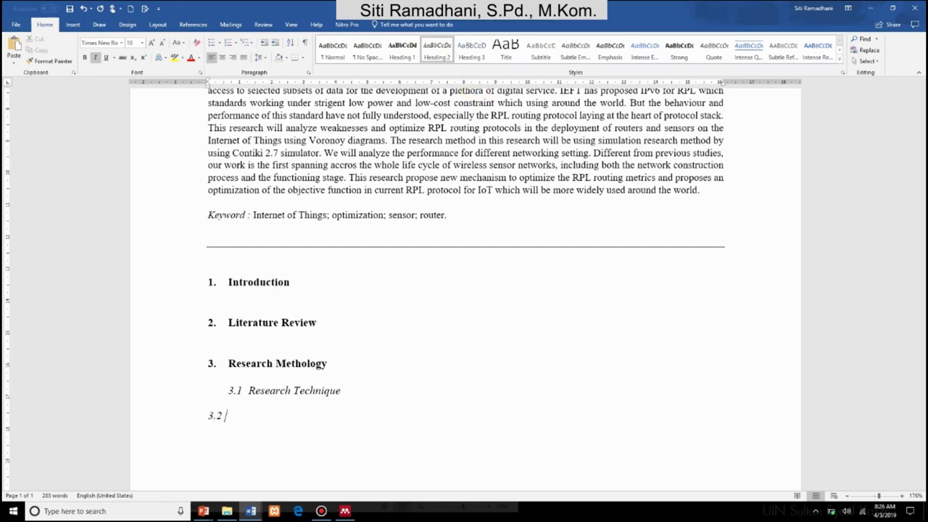
text(Research P)
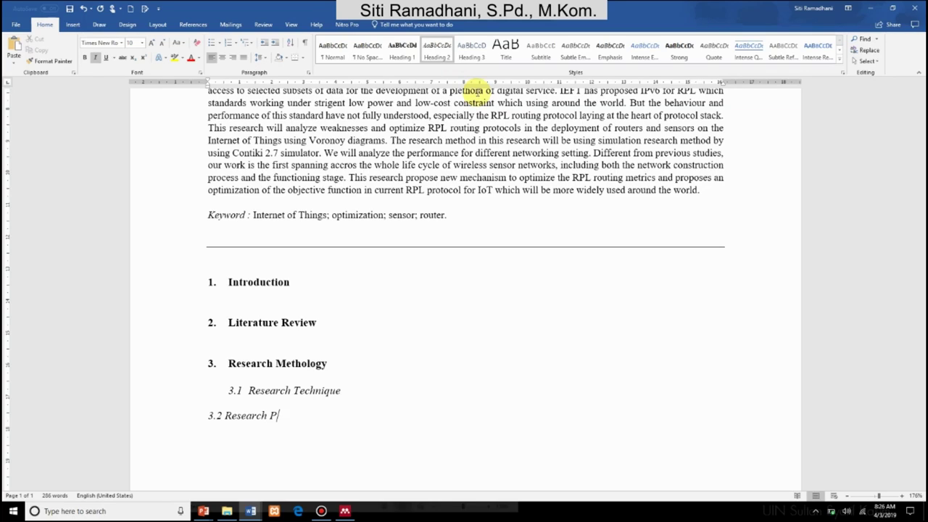
text(rocedure)
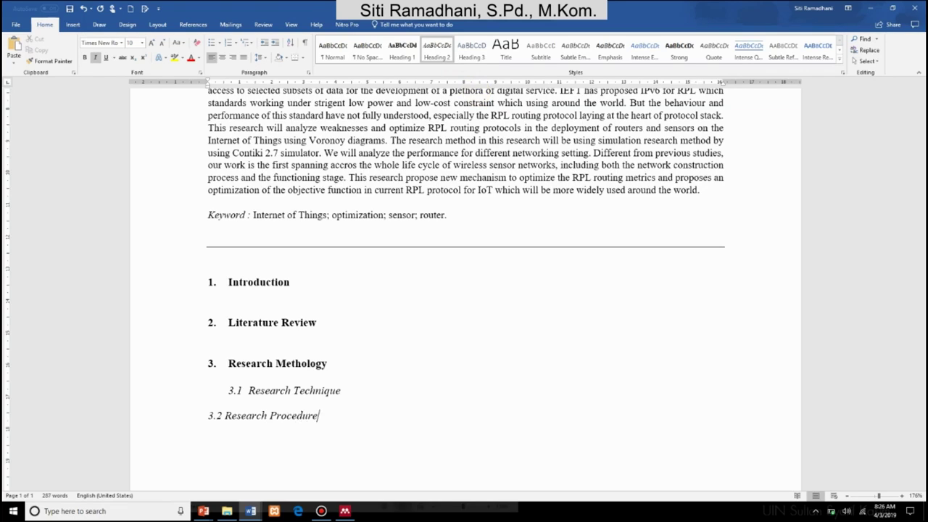
click(263, 389)
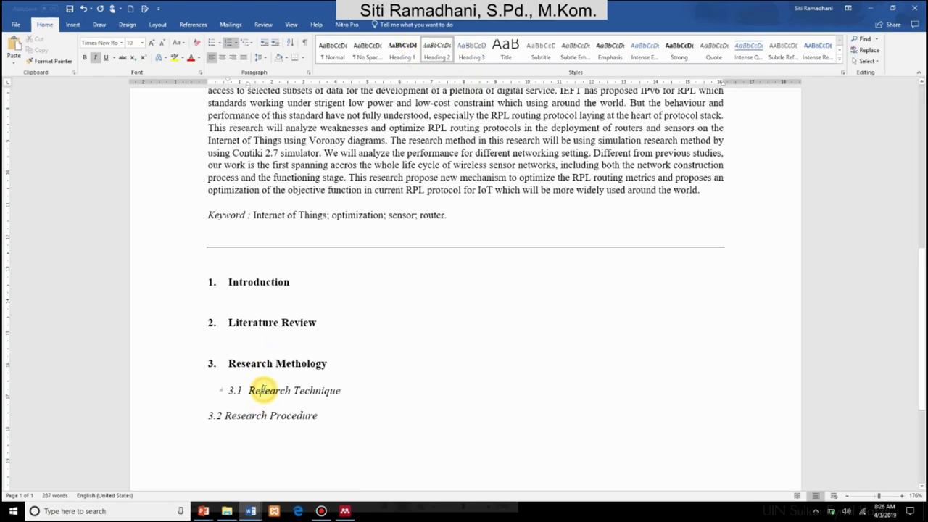
key(ctrl+shift+m)
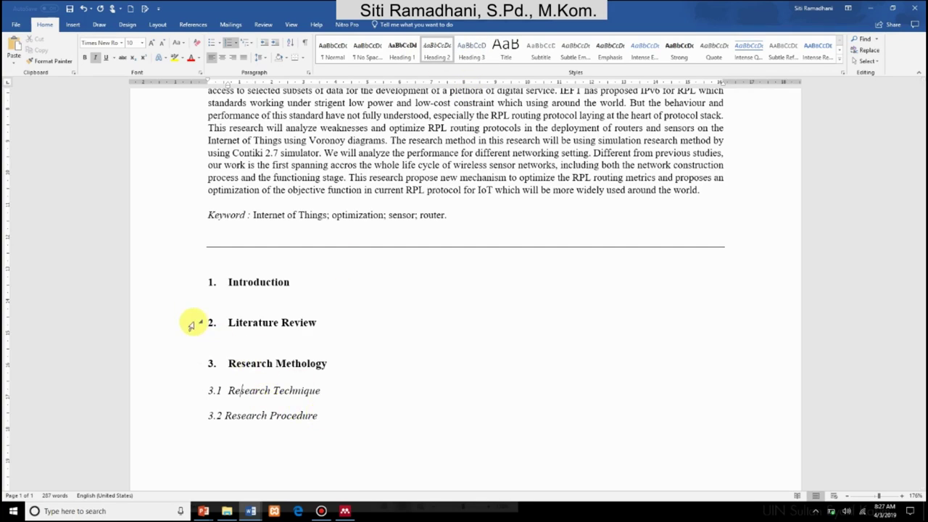
Start a Heading 1 line numbered "4." below the Research Procedure subheading, undoing the automatic list numbering
key(Return)
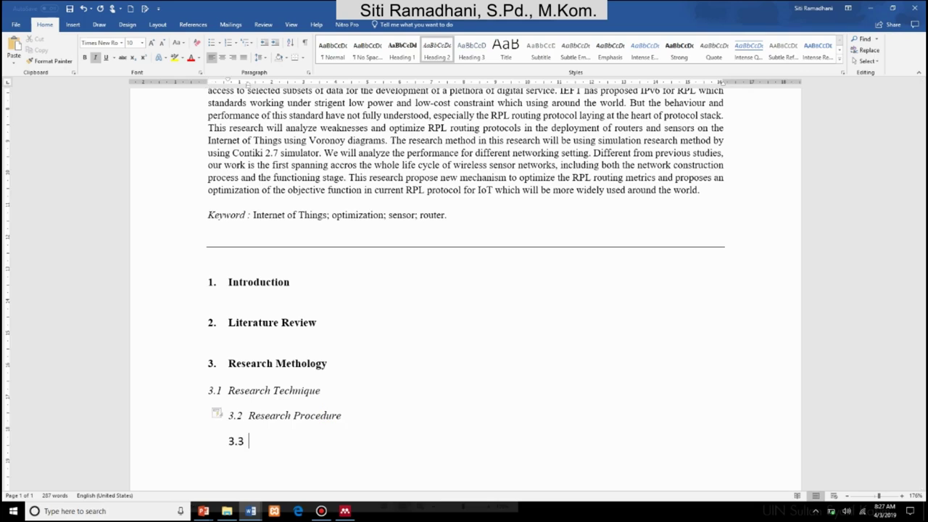
key(ctrl+z)
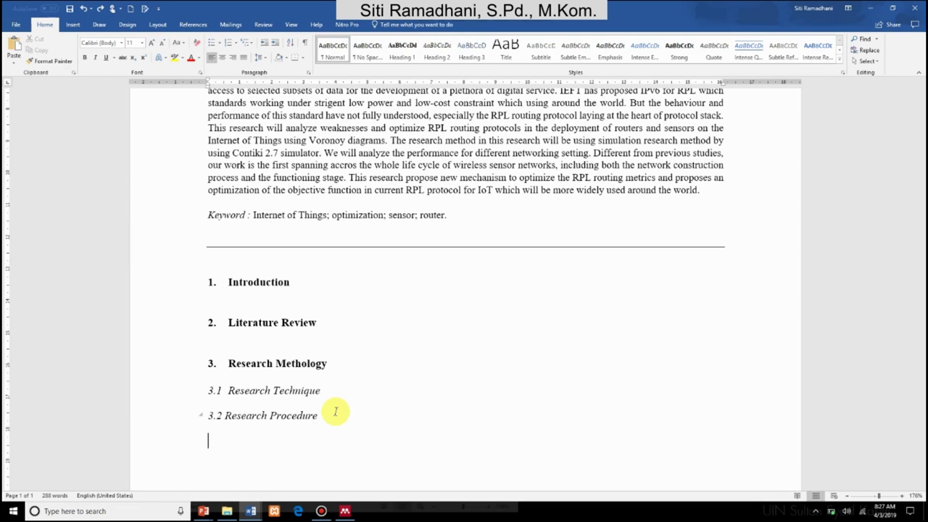
click(404, 49)
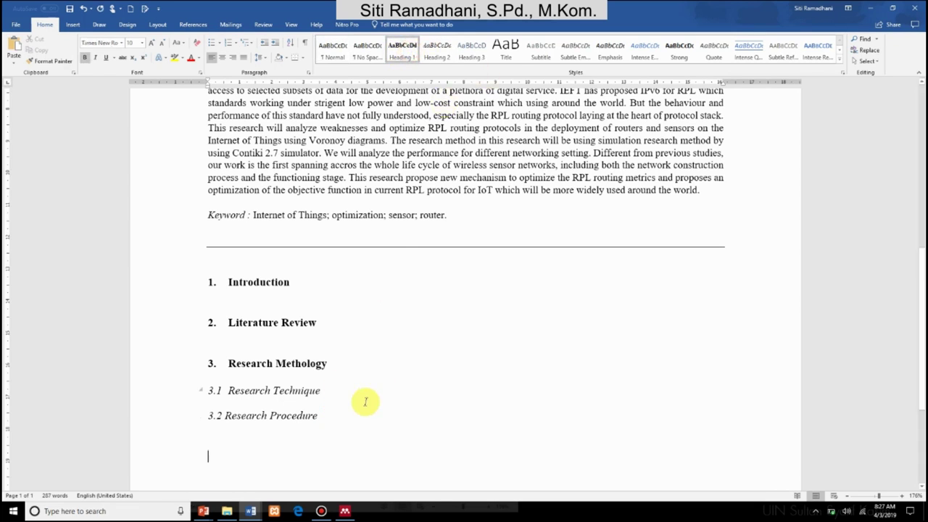
text(4.)
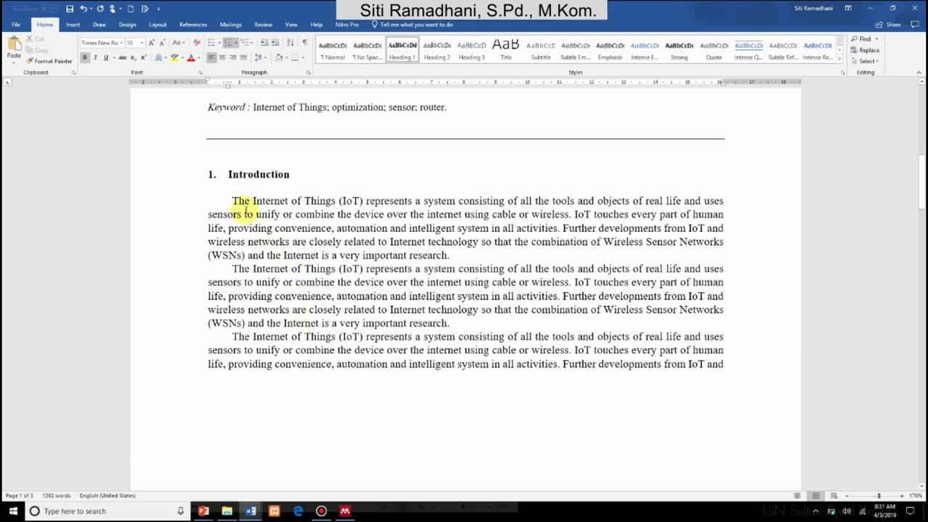
Look through the filled-in article sections and examine the font and paragraph settings of the Introduction body text
scroll(245, 210, down, 15)
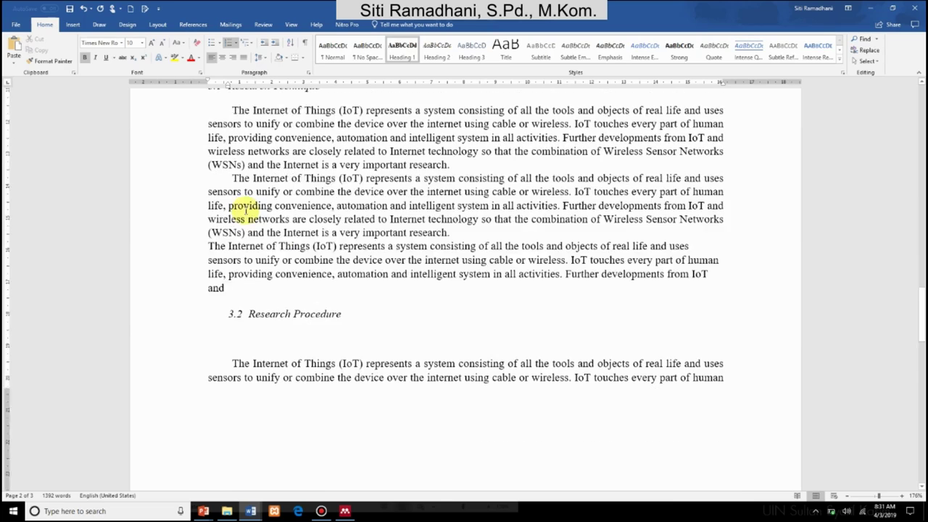
scroll(245, 211, down, 5)
scroll(245, 210, down, 15)
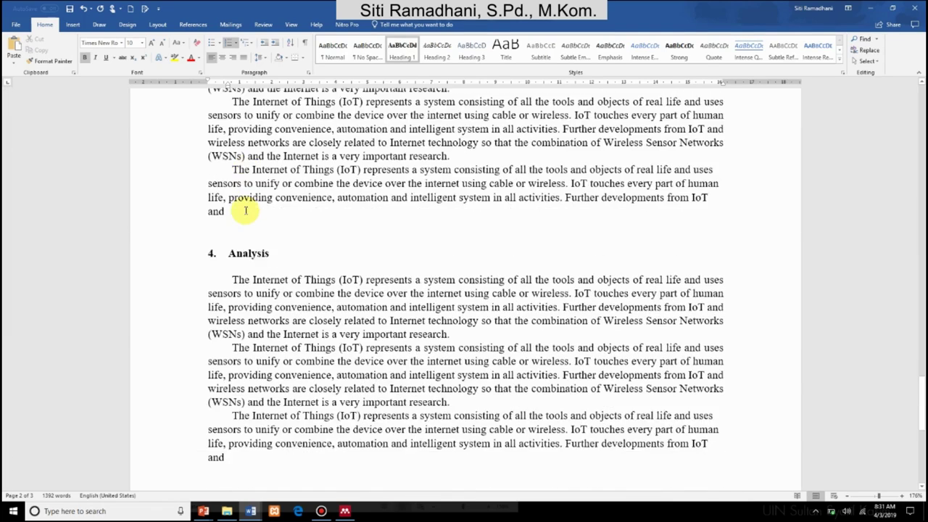
scroll(245, 211, down, 2)
scroll(245, 210, up, 20)
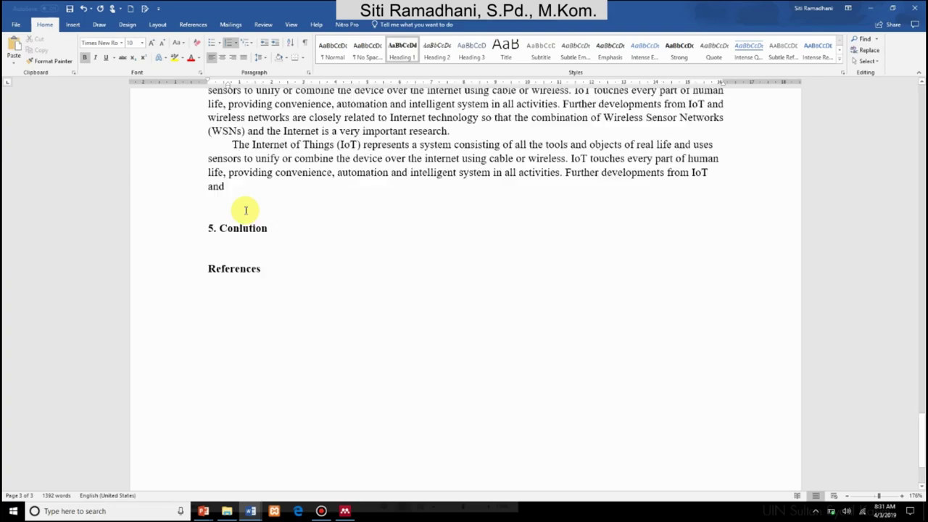
scroll(245, 210, up, 5)
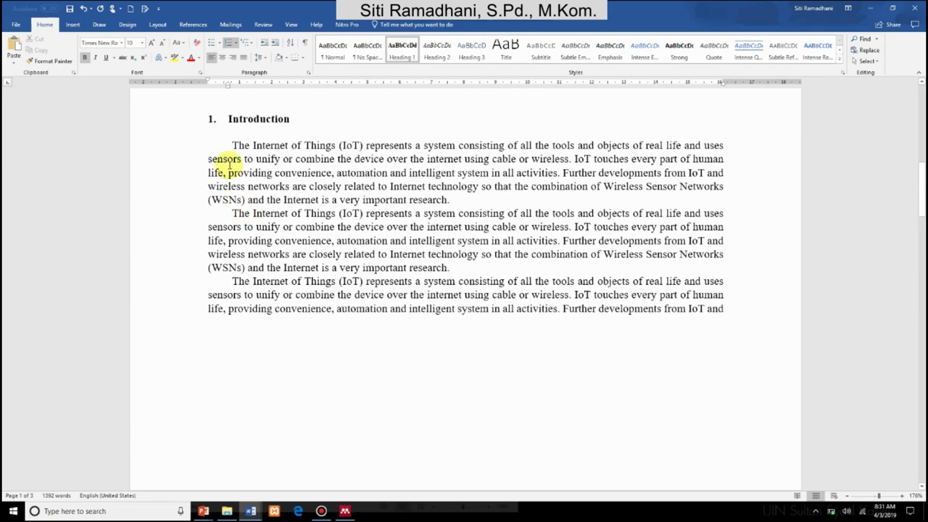
drag(230, 144, 729, 317)
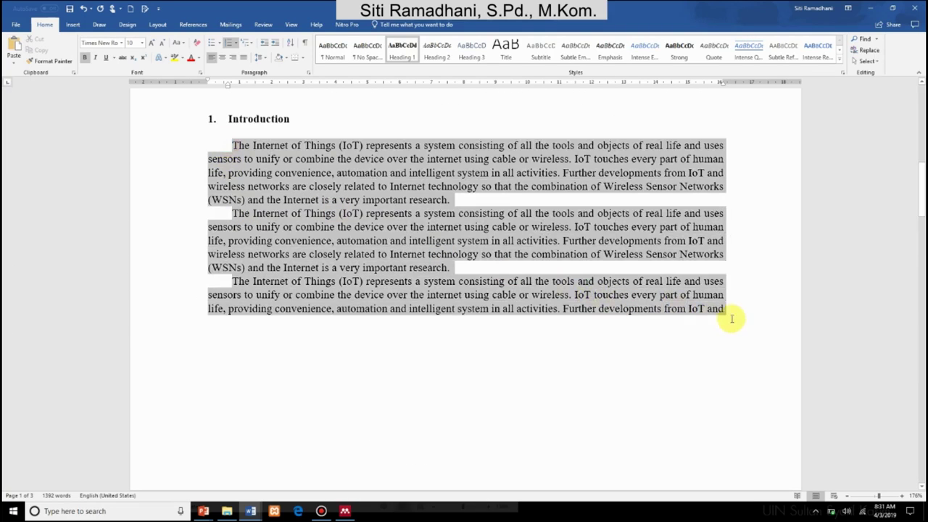
click(131, 43)
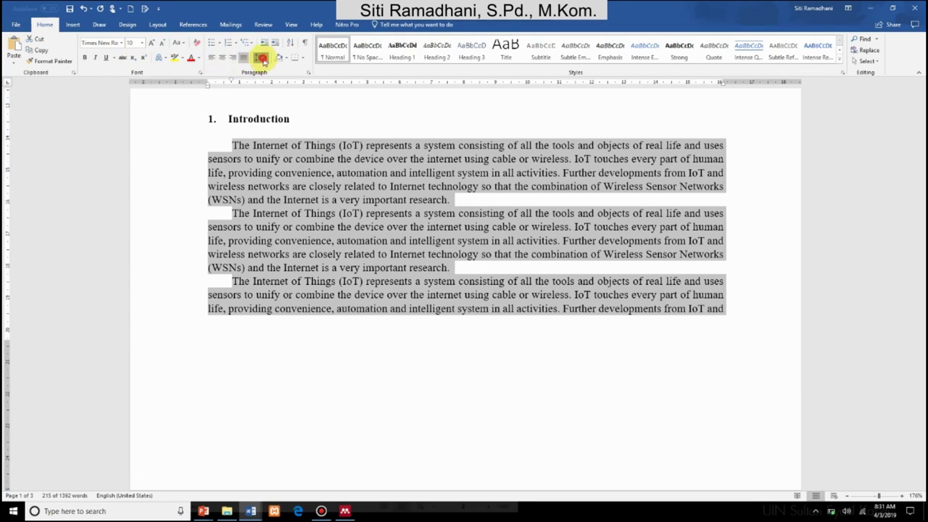
click(259, 57)
click(290, 139)
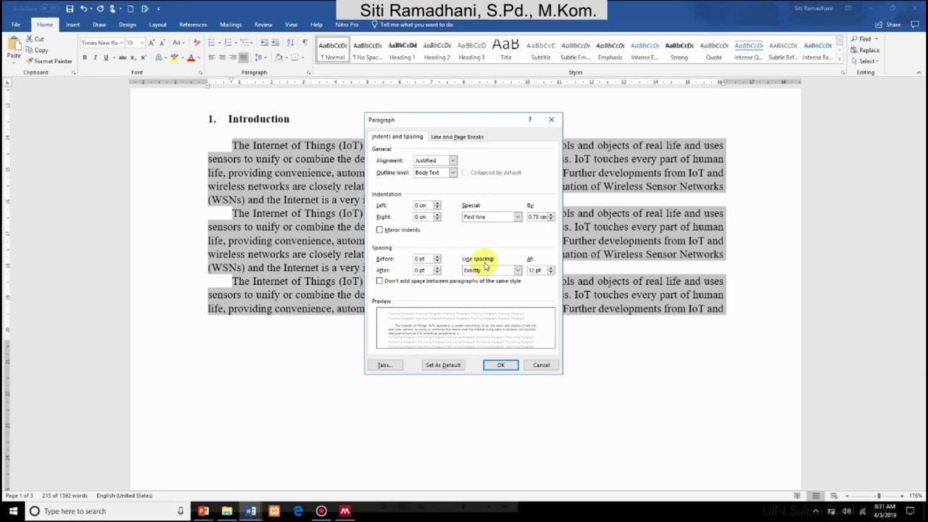
click(533, 269)
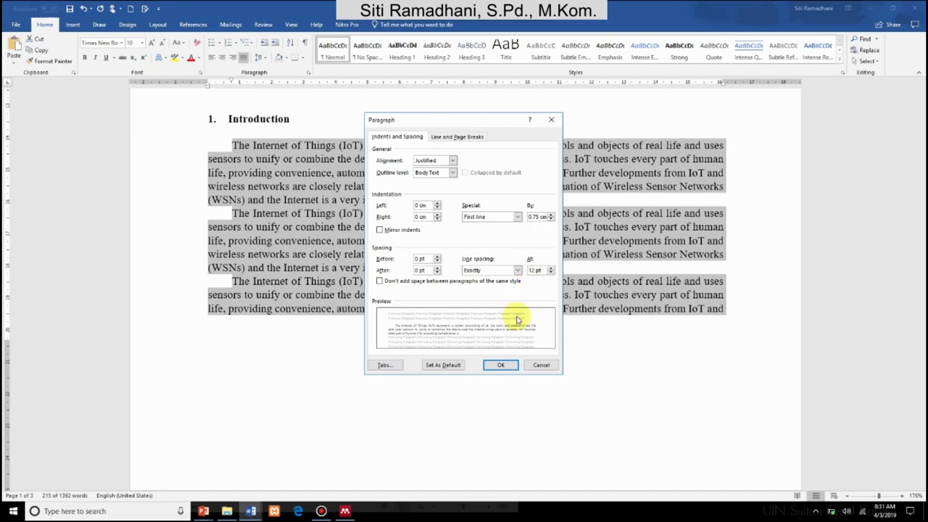
click(498, 364)
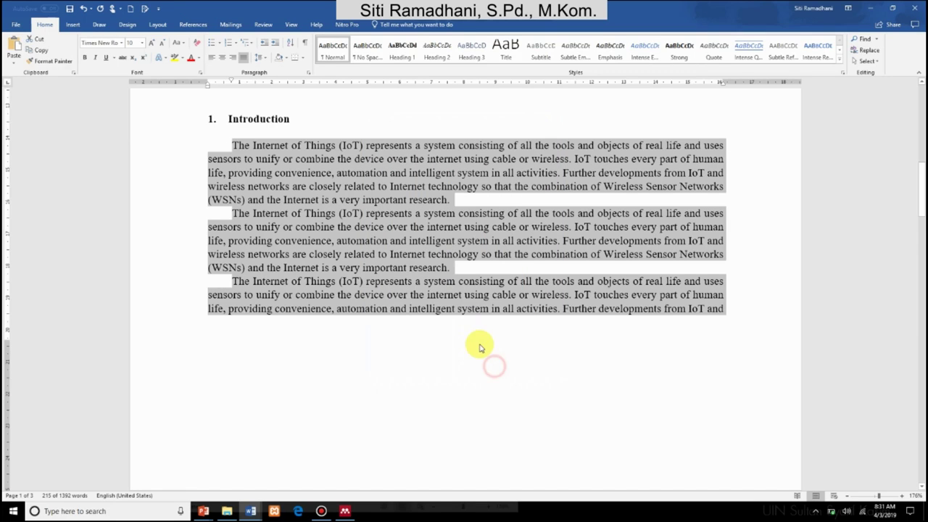
click(464, 203)
Place the article and the Elsevier-template document side by side and bring the template's Note and Introduction sections into view
scroll(464, 205, up, 10)
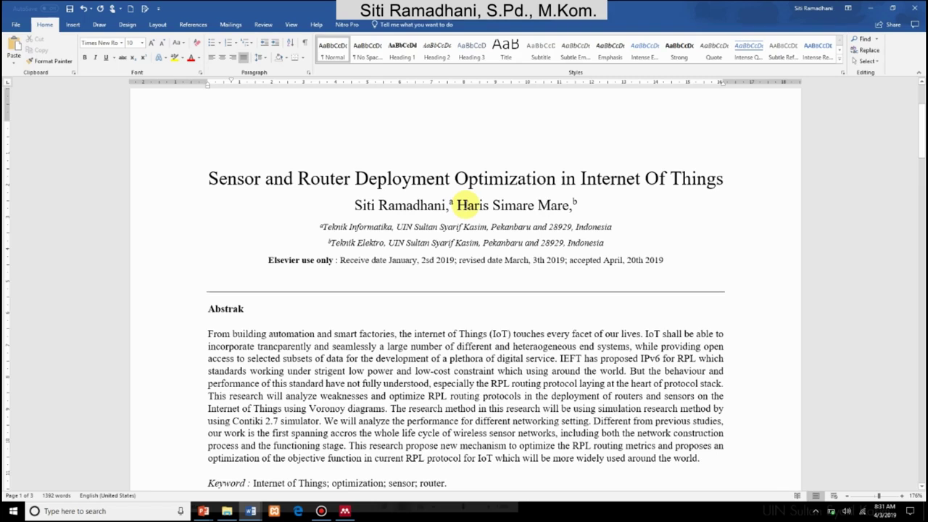
scroll(464, 205, down, 8)
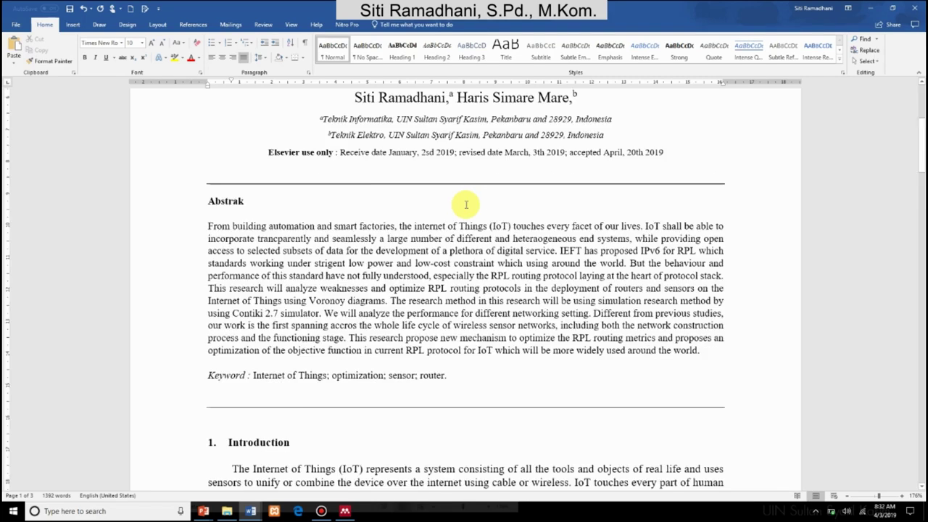
key(super+Right)
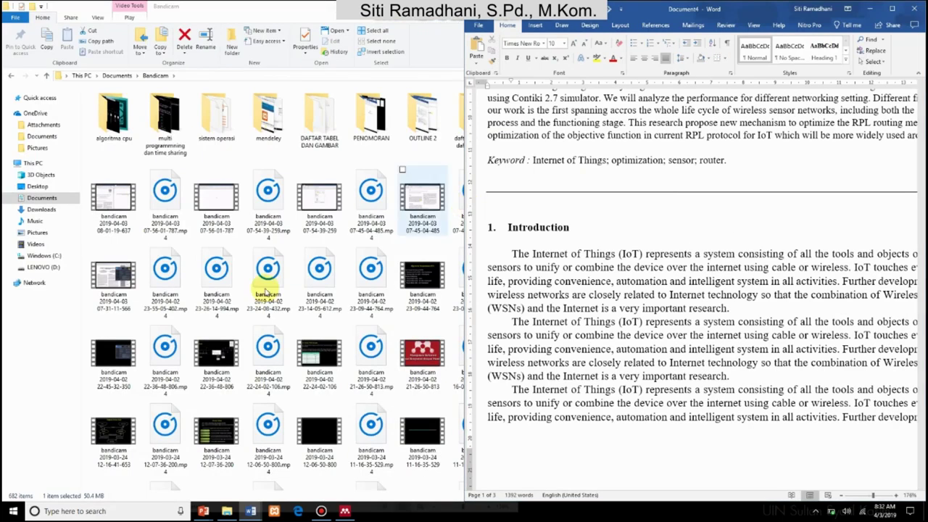
click(251, 512)
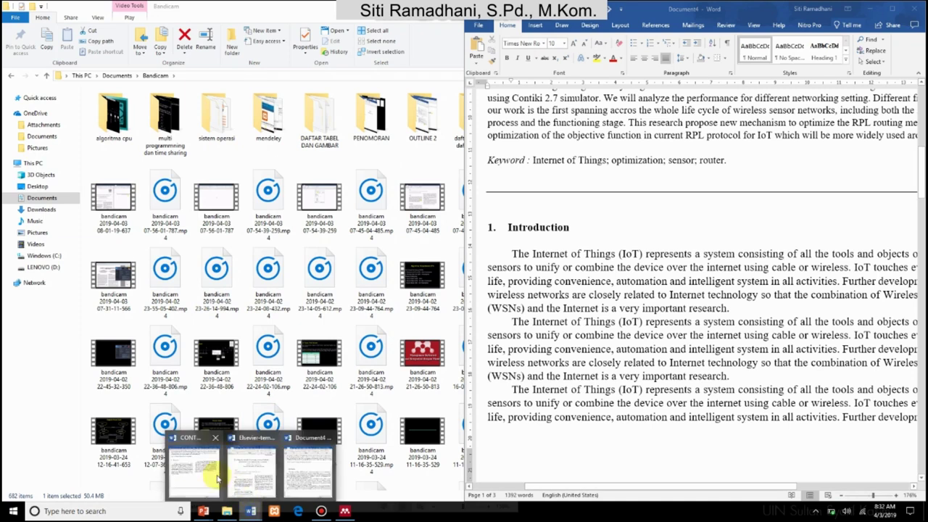
click(244, 471)
scroll(291, 364, down, 4)
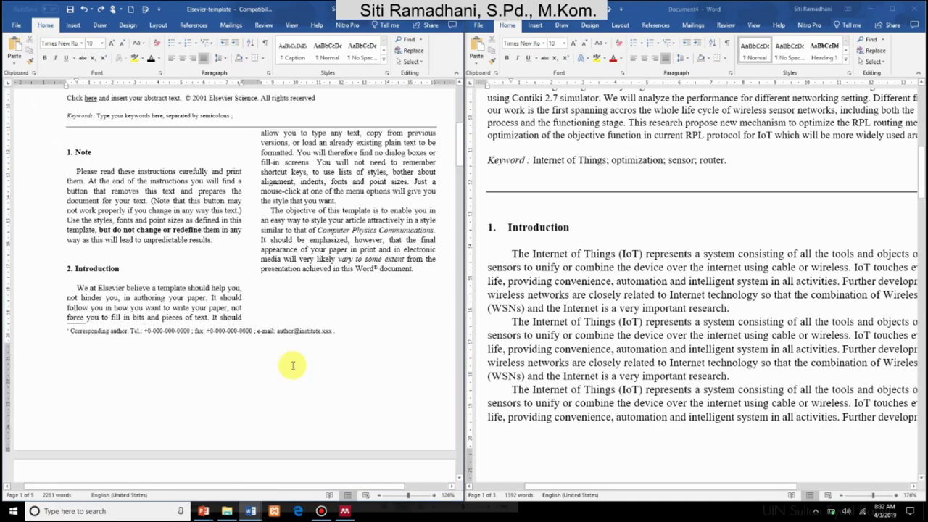
Format the article from the Introduction heading through References in two columns, following the template's layout
scroll(293, 365, up, 8)
scroll(293, 365, down, 17)
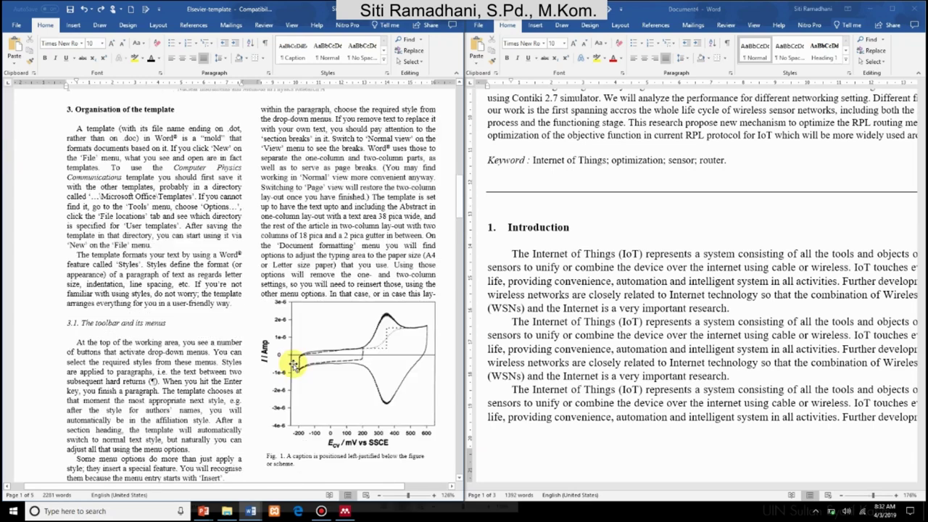
scroll(293, 364, down, 6)
scroll(341, 362, up, 6)
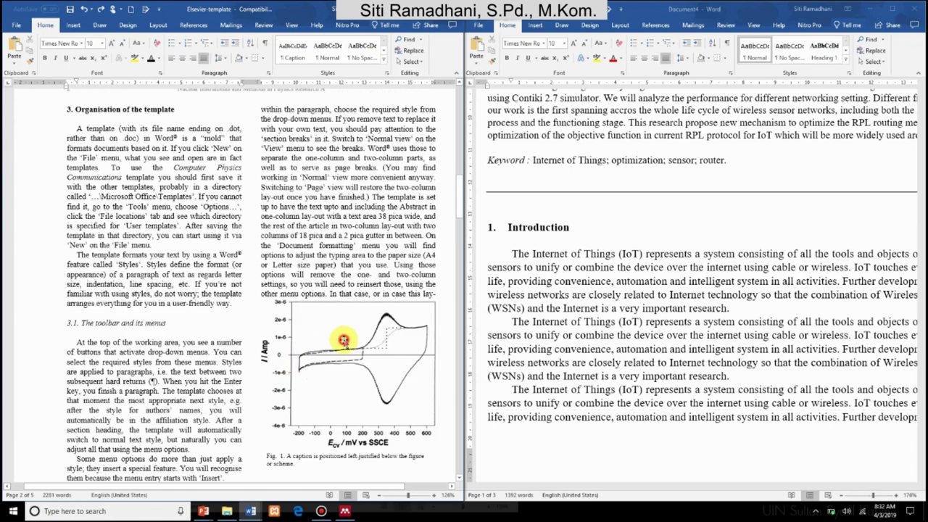
click(343, 340)
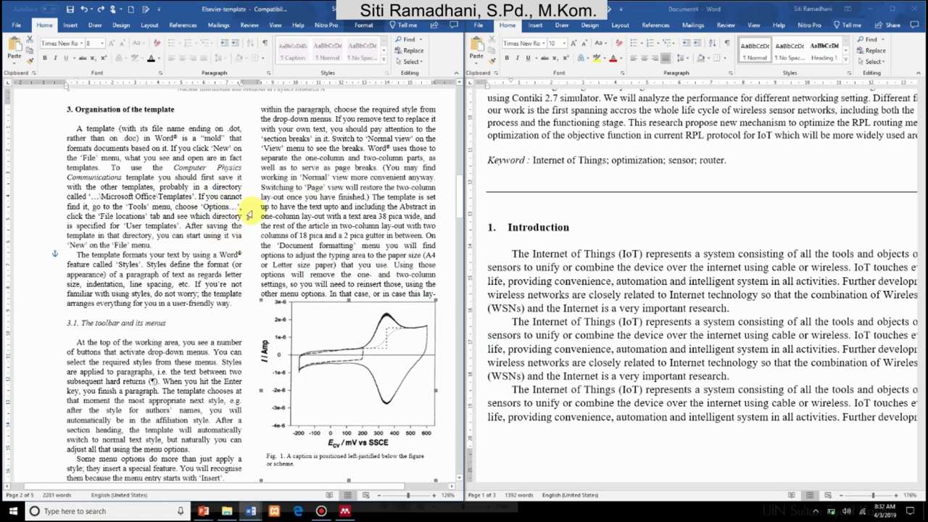
click(601, 321)
scroll(601, 321, down, 6)
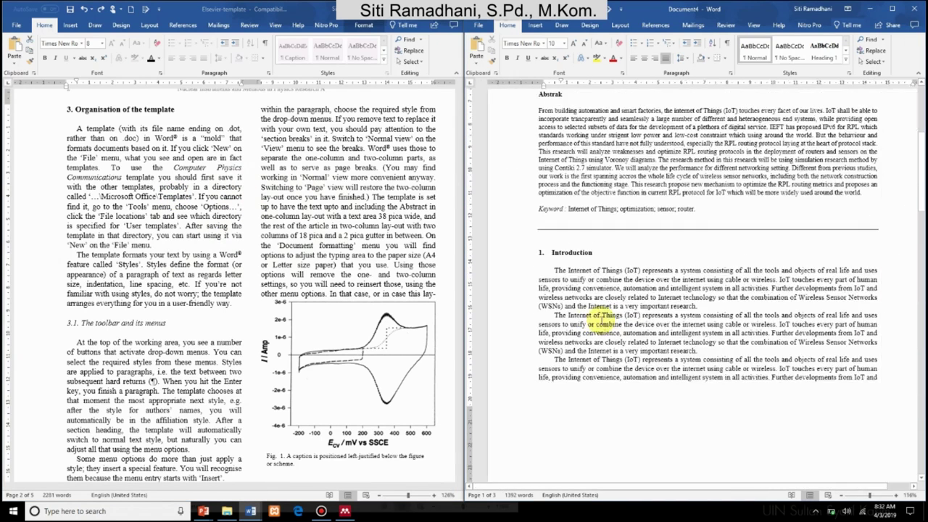
drag(526, 261, 573, 296)
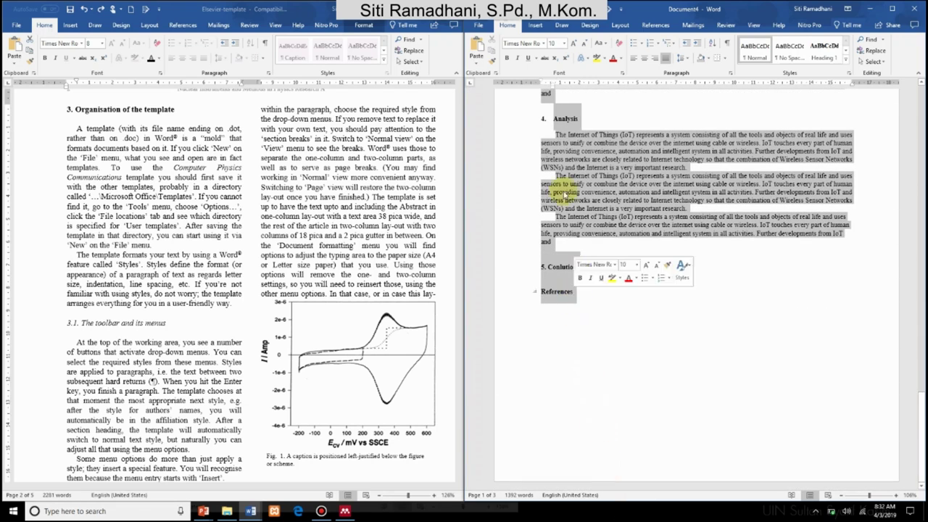
click(622, 27)
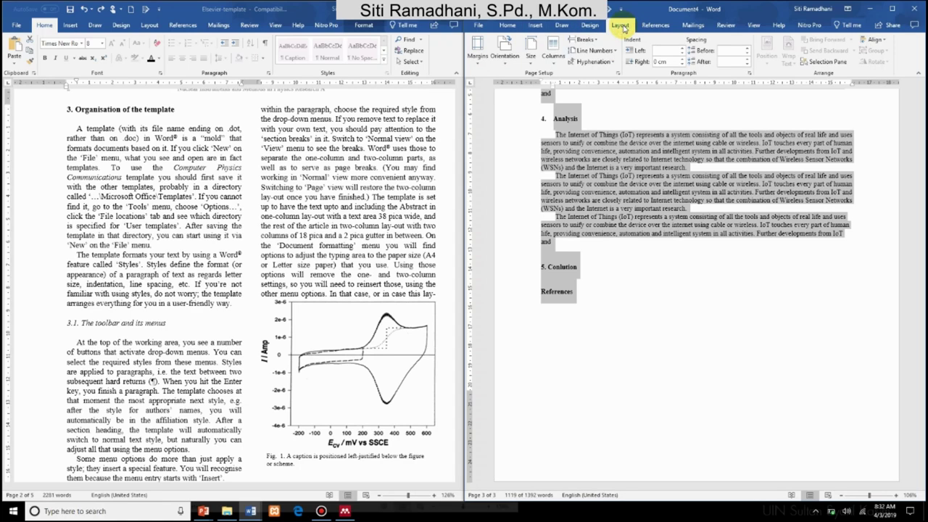
click(553, 48)
click(552, 102)
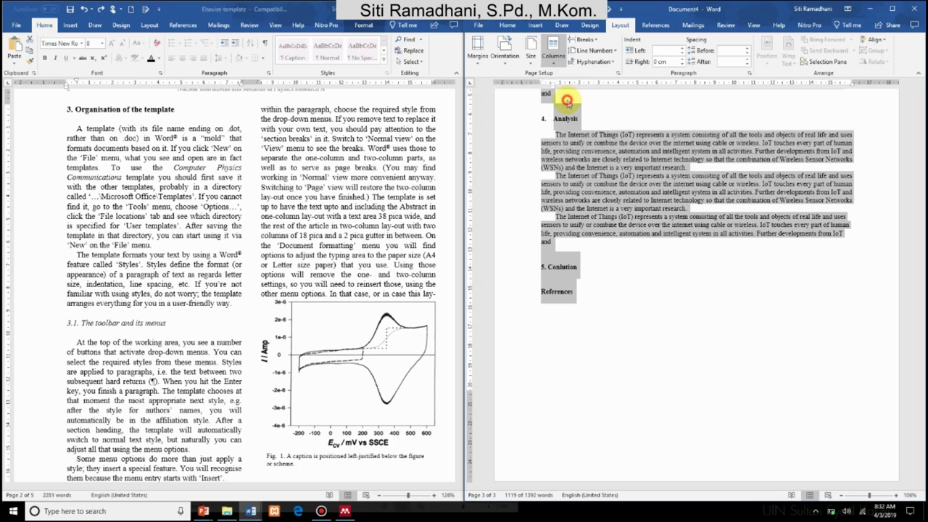
Narrow the gap between the two columns slightly and check the column layout back up to the Introduction
scroll(631, 148, up, 5)
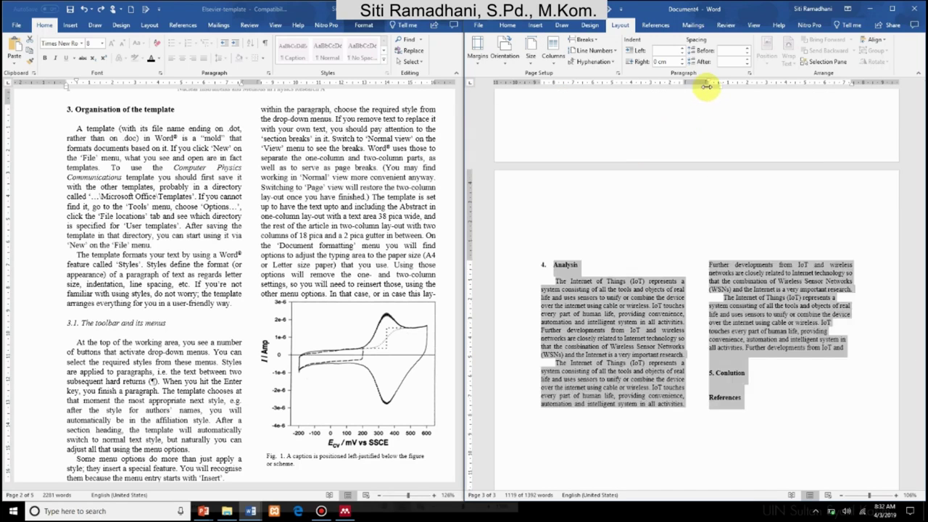
drag(707, 83, 704, 83)
scroll(683, 186, up, 6)
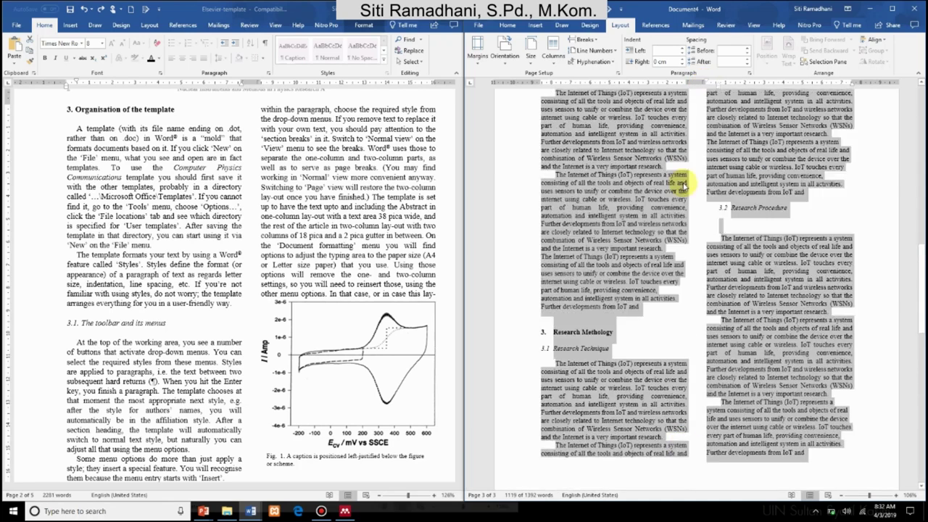
scroll(682, 187, up, 5)
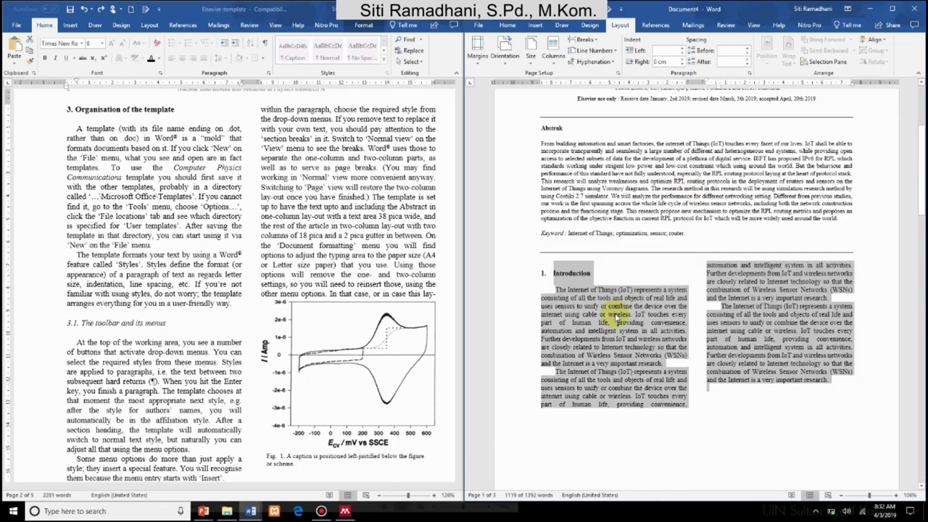
click(615, 312)
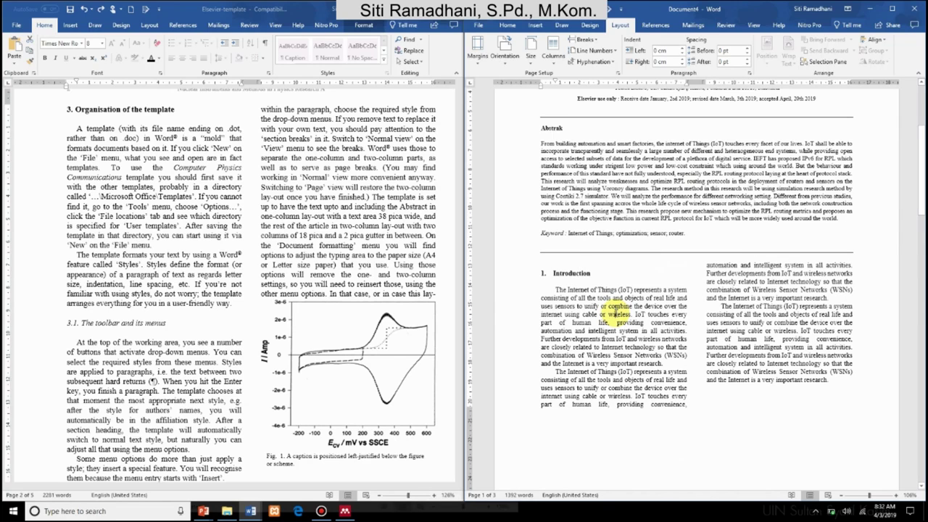
scroll(614, 312, up, 3)
scroll(614, 312, down, 4)
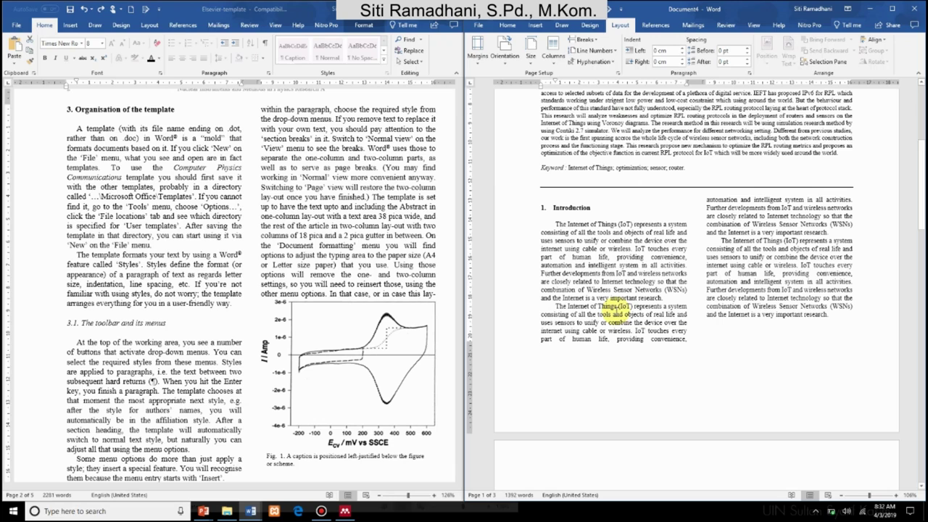
Examine how the template places the figure and its "Fig. 1." caption within a column
click(323, 267)
scroll(344, 326, down, 3)
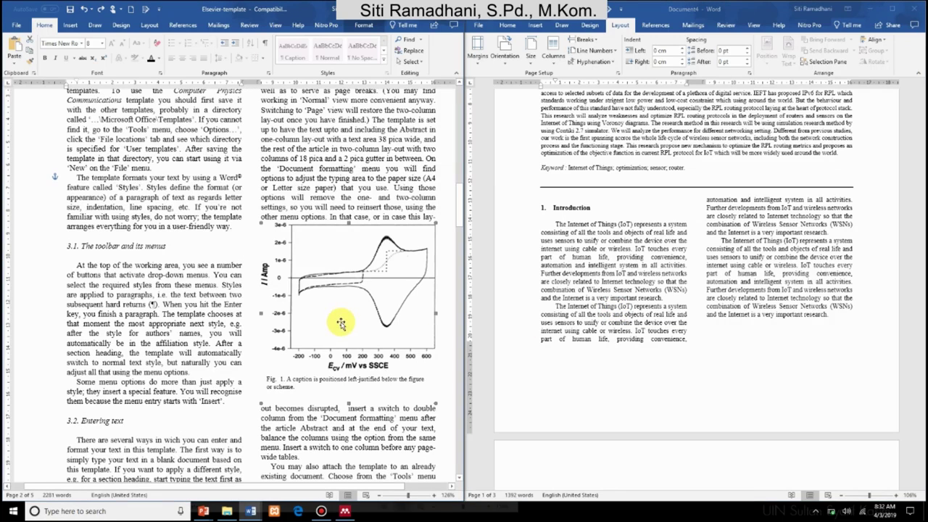
scroll(387, 344, up, 6)
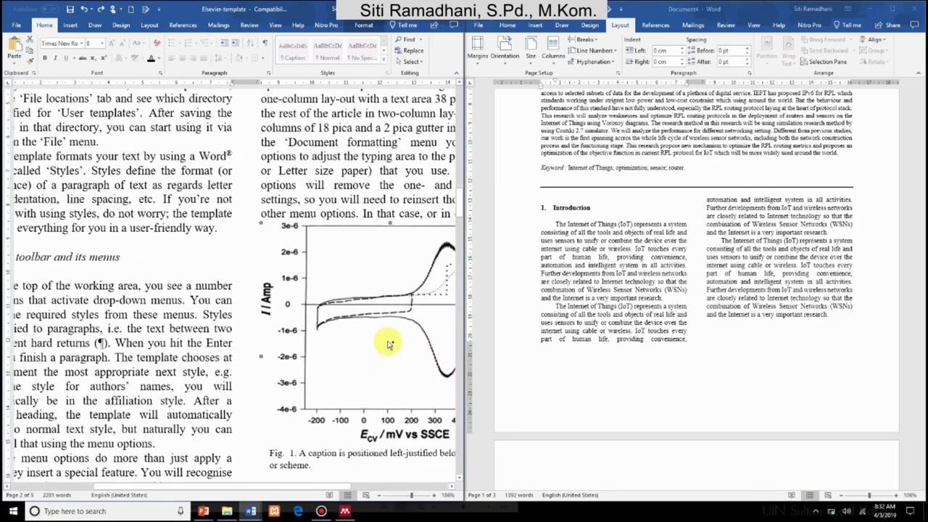
scroll(389, 345, up, 2)
drag(303, 487, 369, 484)
scroll(341, 345, down, 3)
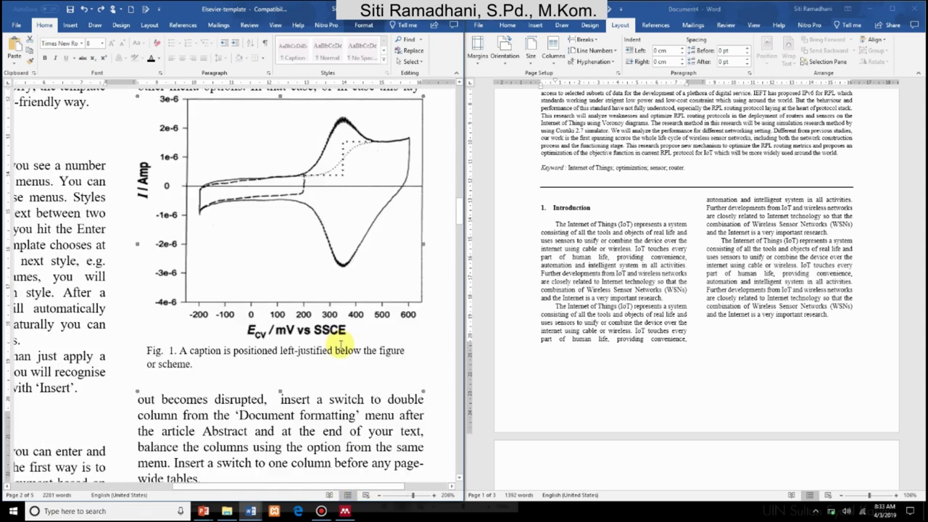
scroll(339, 340, down, 3)
scroll(306, 293, up, 3)
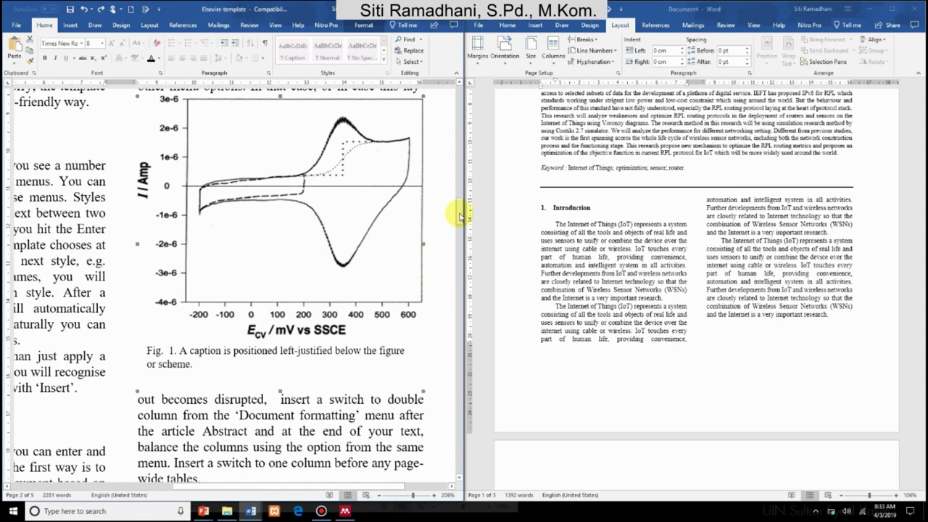
scroll(447, 208, up, 2)
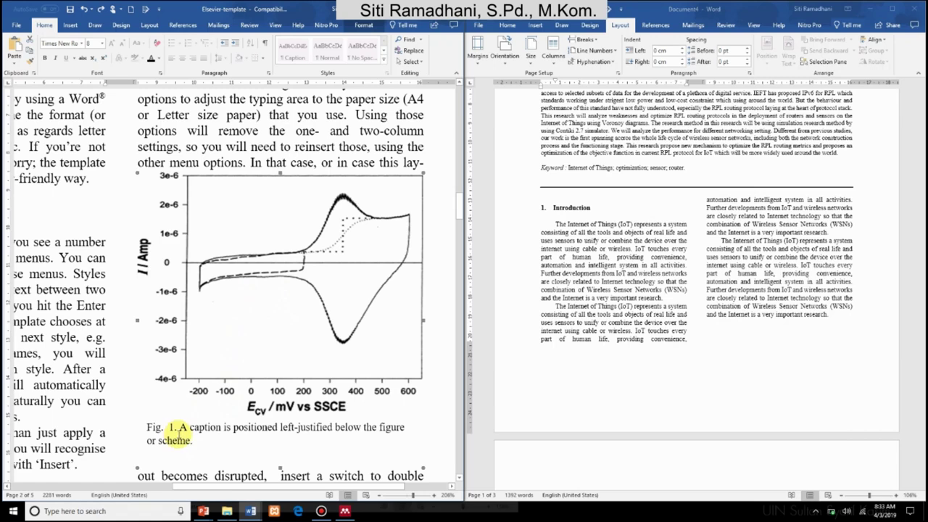
Insert a one-column, two-row table on a new line after the first Literature Review paragraph
scroll(565, 321, down, 5)
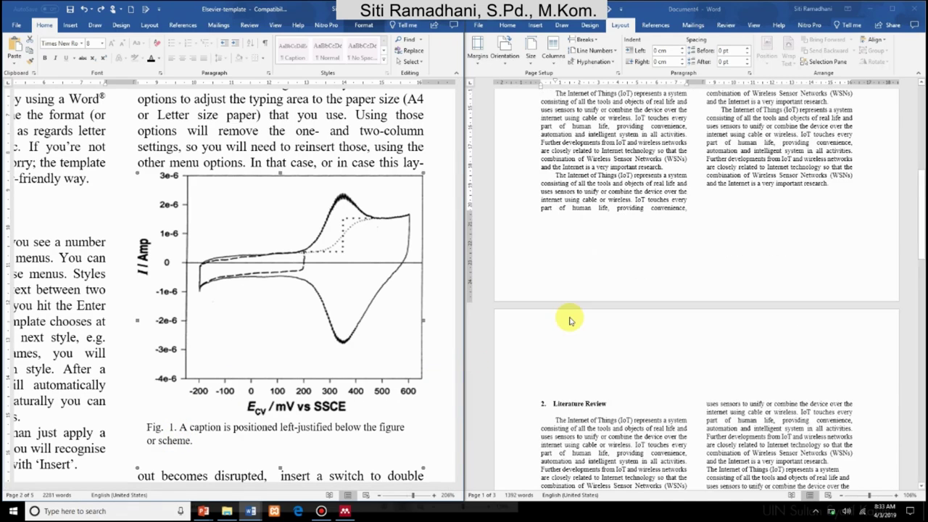
scroll(665, 310, down, 3)
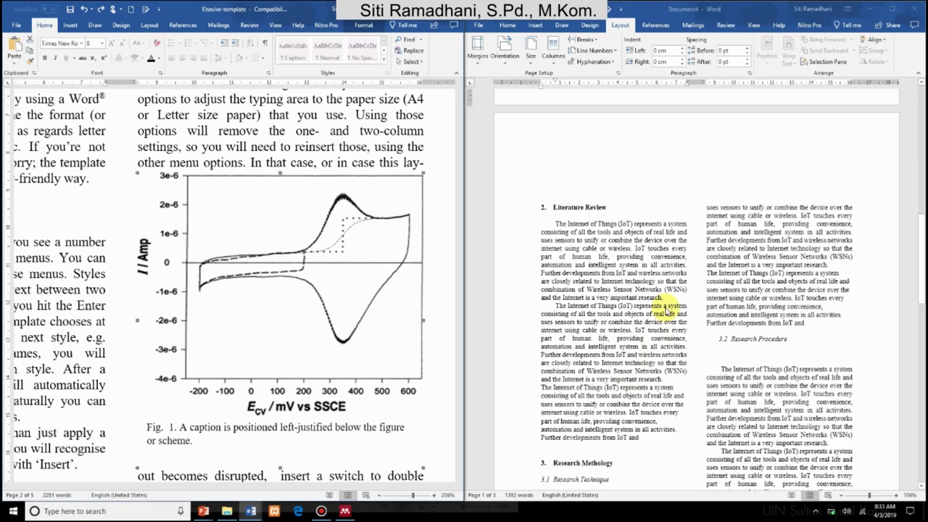
click(664, 297)
key(Return)
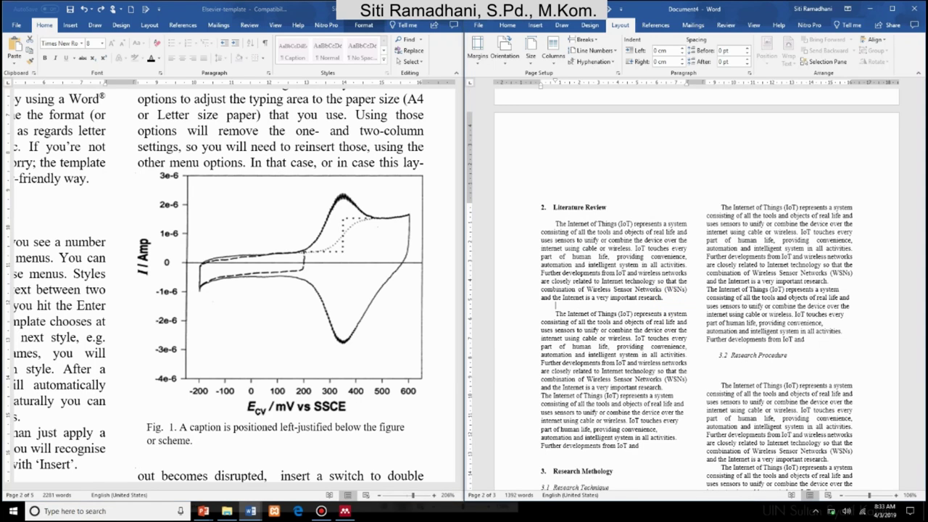
scroll(698, 347, up, 5)
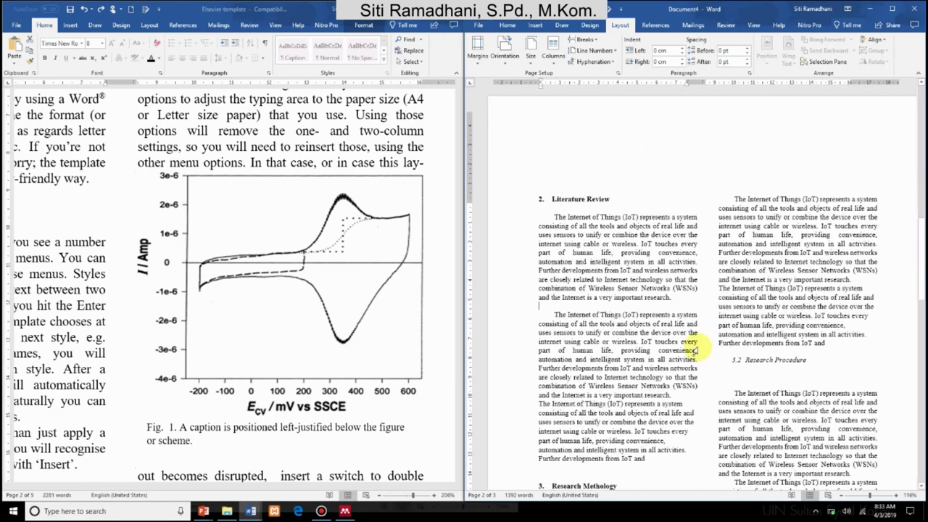
click(534, 25)
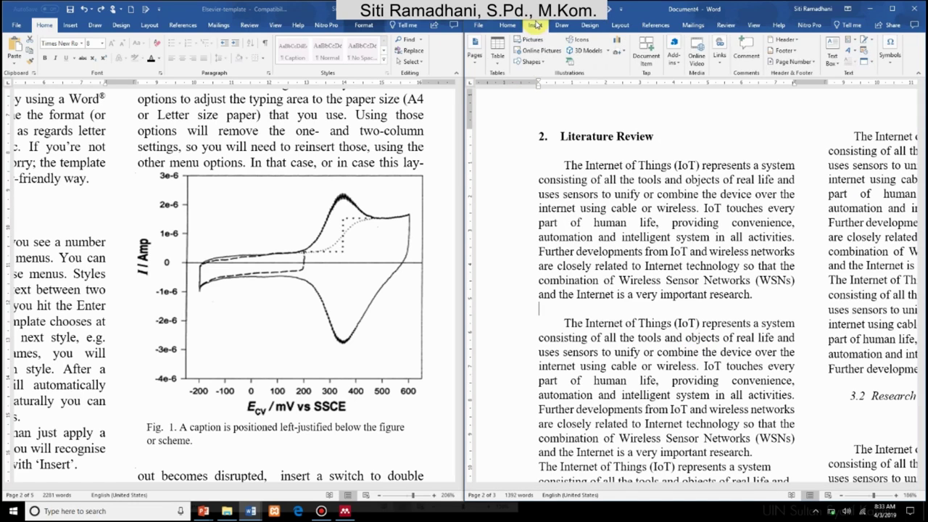
click(497, 50)
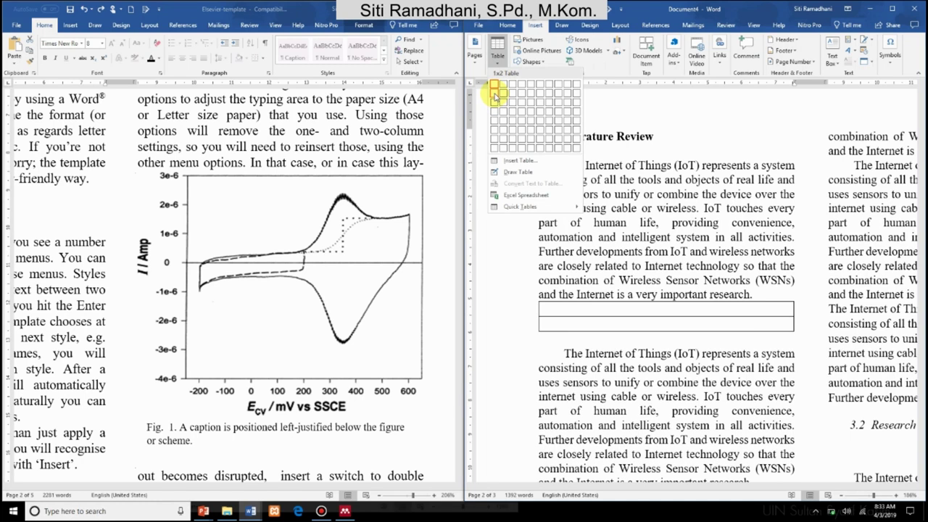
click(494, 95)
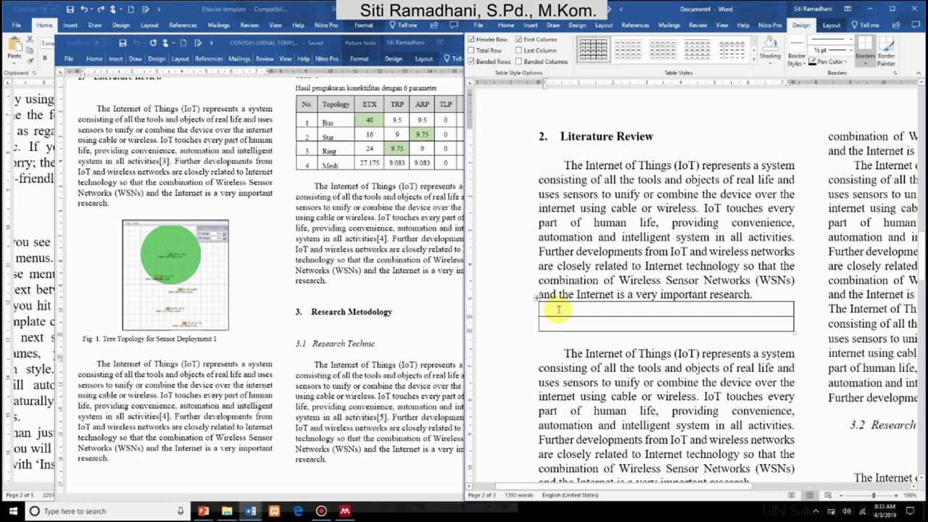
Paste the example journal's topology picture into the table's first row and its caption "Tree Topology for Sensor Deployment 1" into the second row
key(ctrl+v)
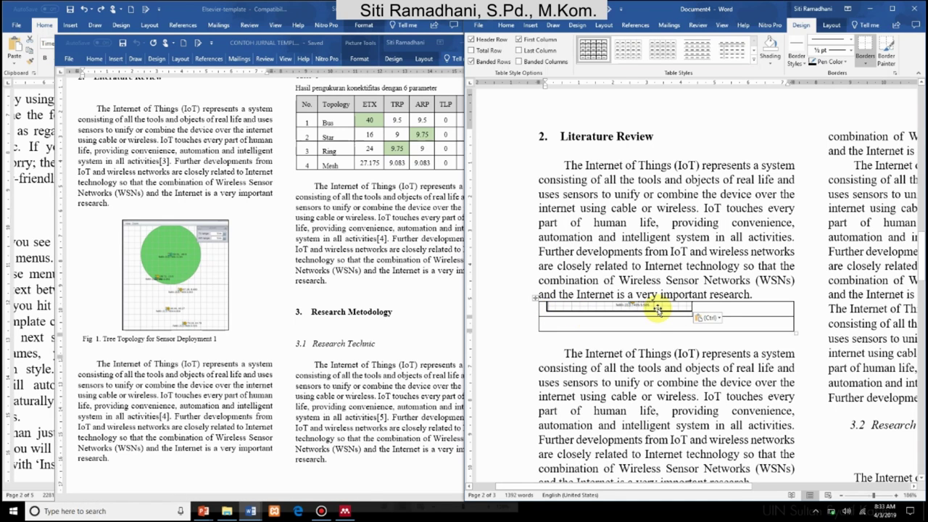
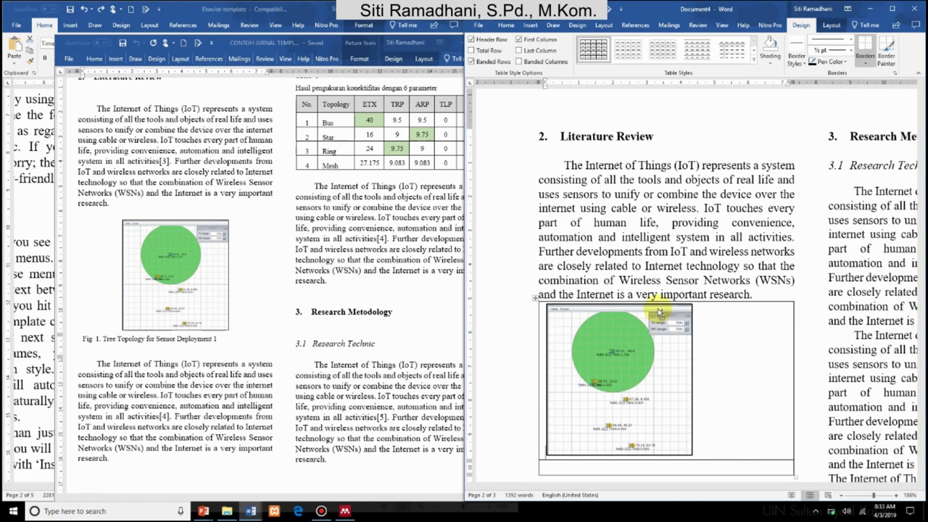
click(567, 466)
drag(174, 332, 105, 339)
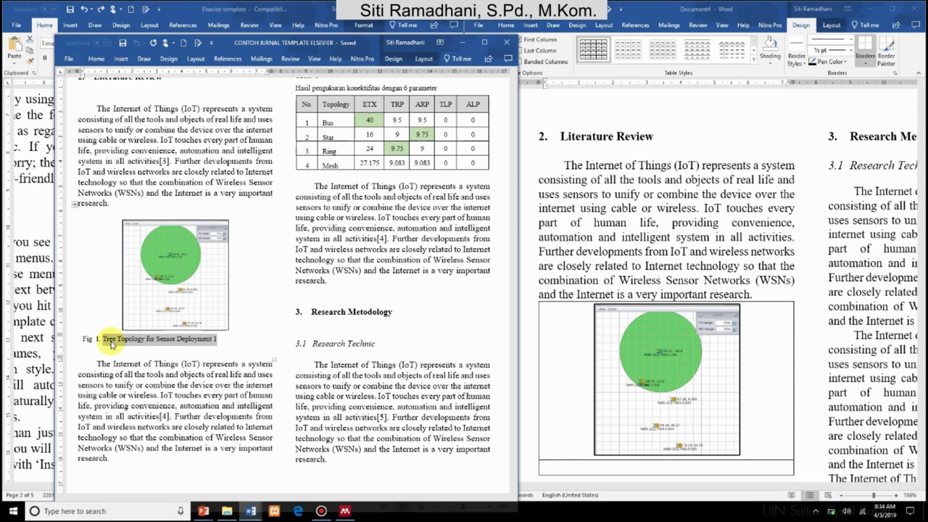
key(ctrl+c)
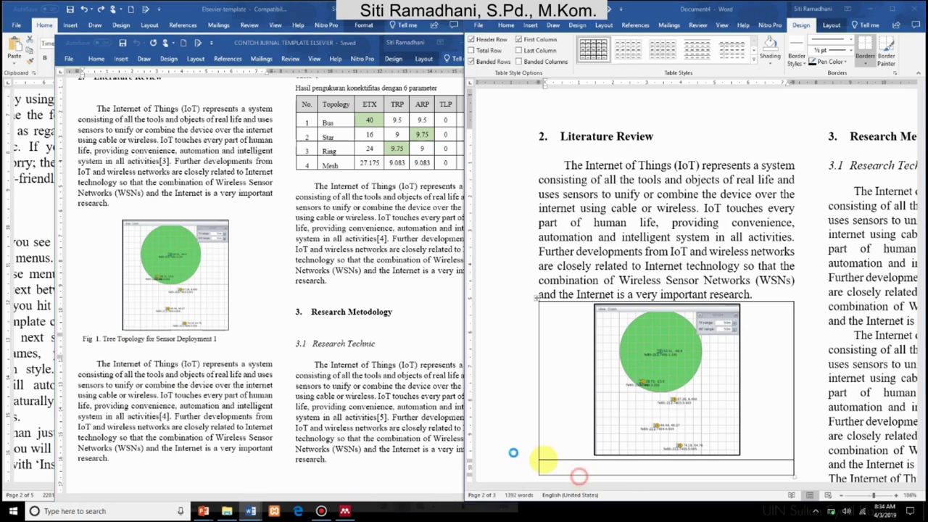
click(32, 353)
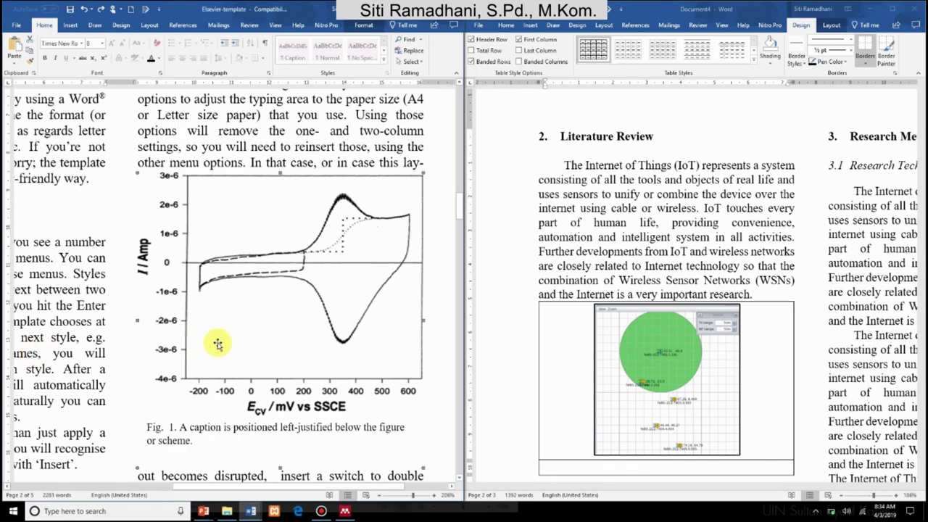
click(573, 468)
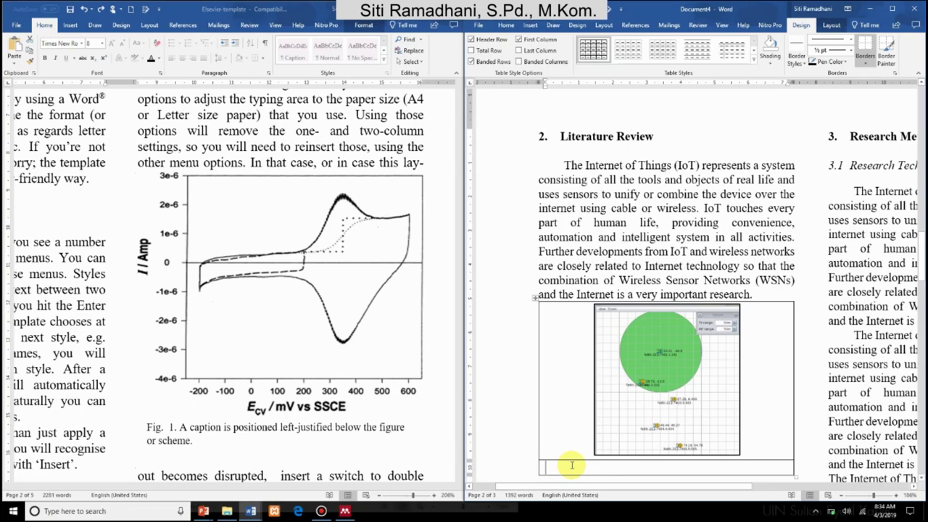
key(ctrl+v)
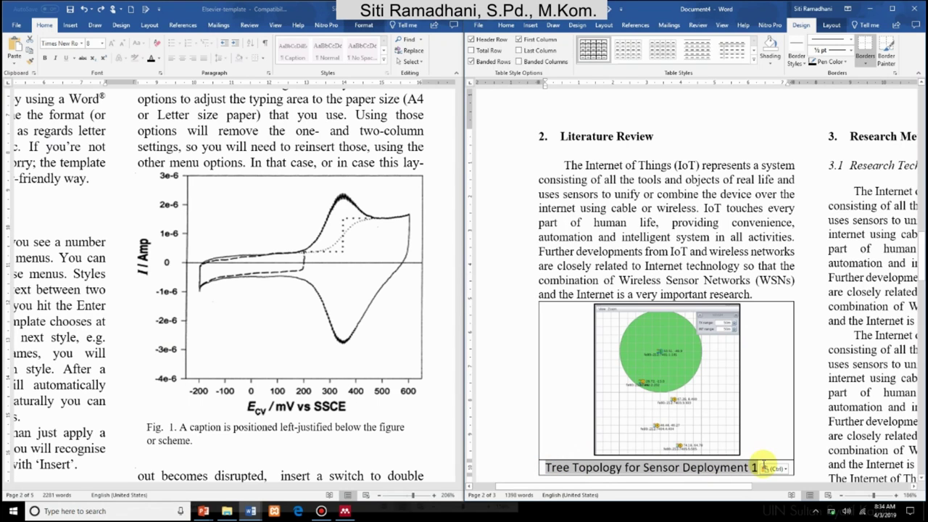
Check the template's figure caption formatting and set the font size of the pasted topology caption to 8
click(255, 427)
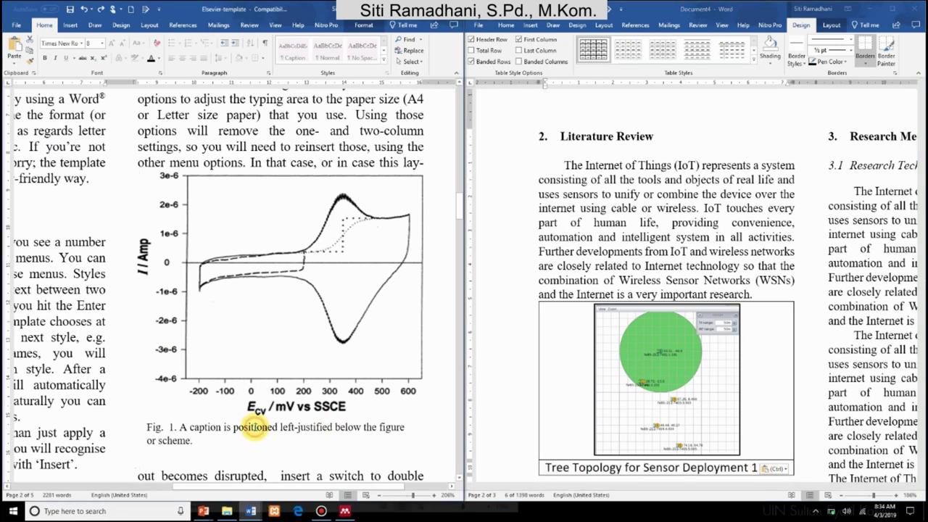
triple_click(548, 470)
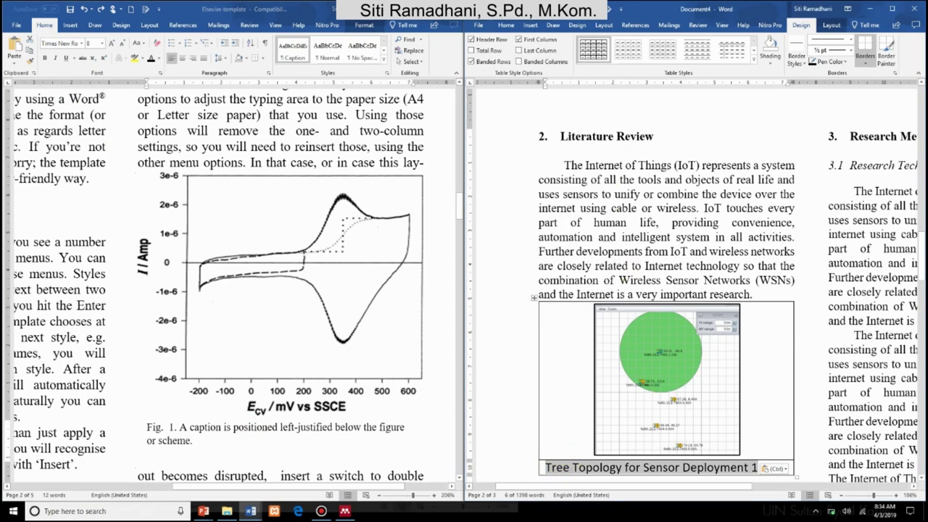
click(506, 25)
click(563, 44)
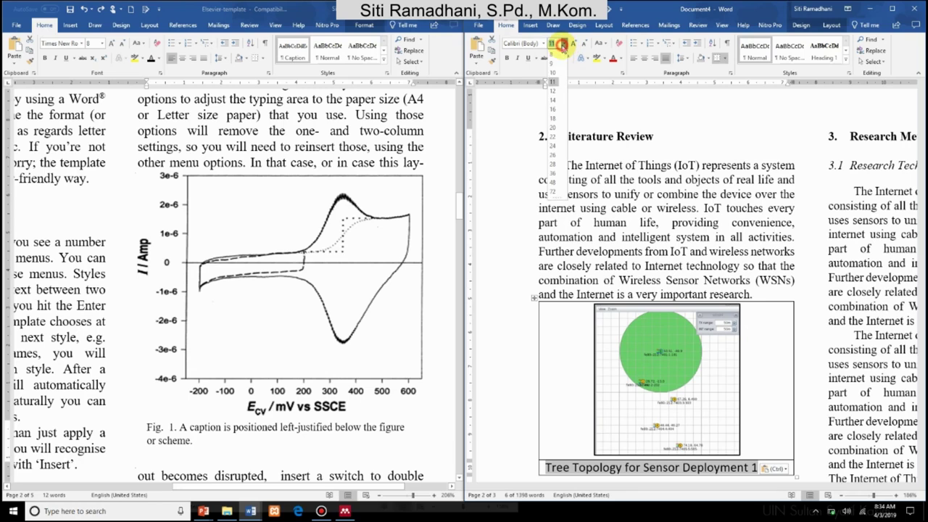
click(553, 102)
click(557, 65)
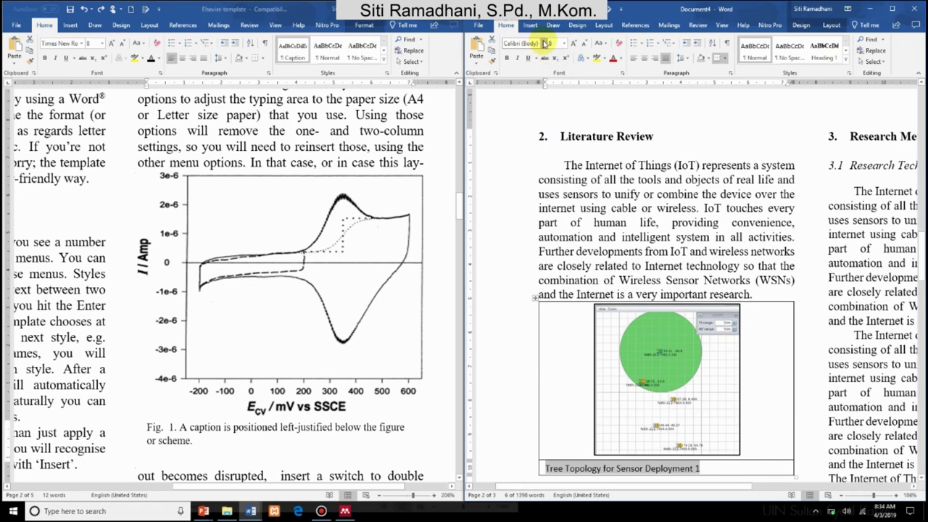
Set the pasted topology caption's font to Times New Roman and insert a numbered caption with the new label "Fig." below the table
click(543, 43)
click(538, 101)
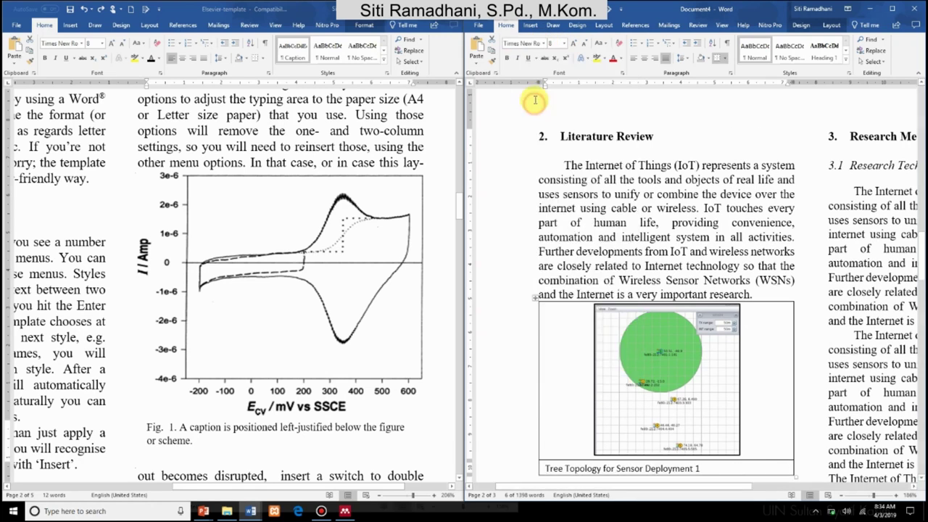
click(547, 470)
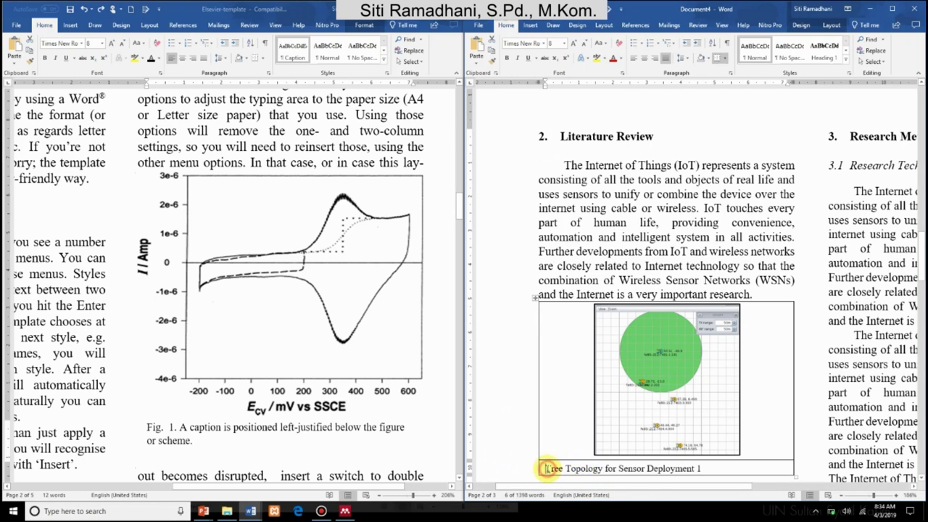
click(638, 27)
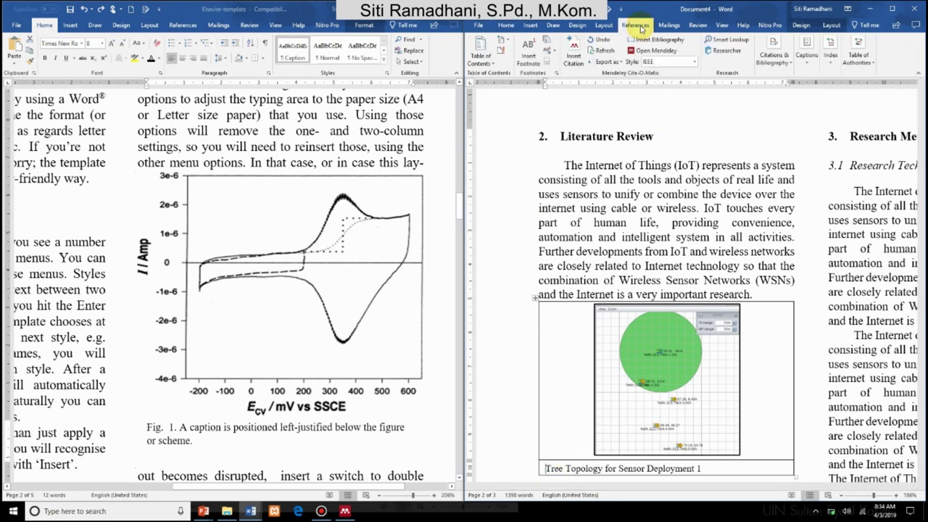
click(809, 55)
click(818, 84)
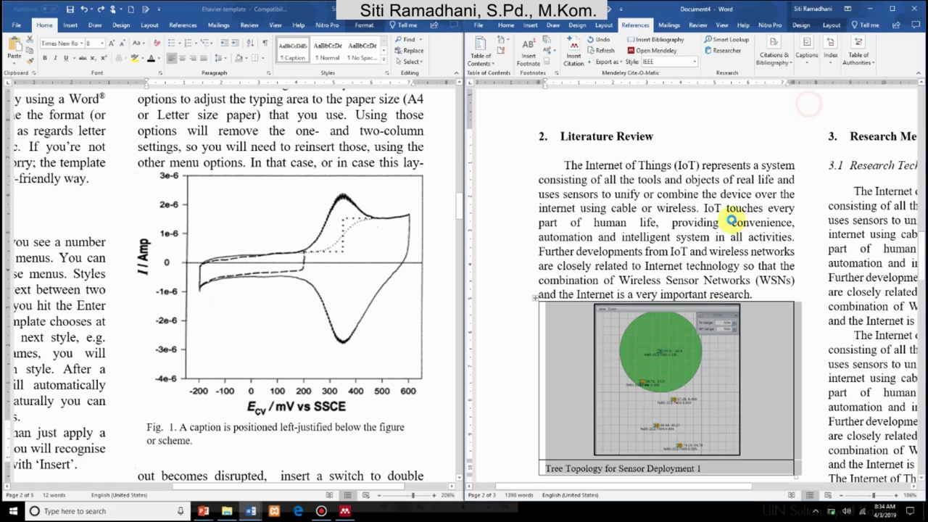
click(647, 274)
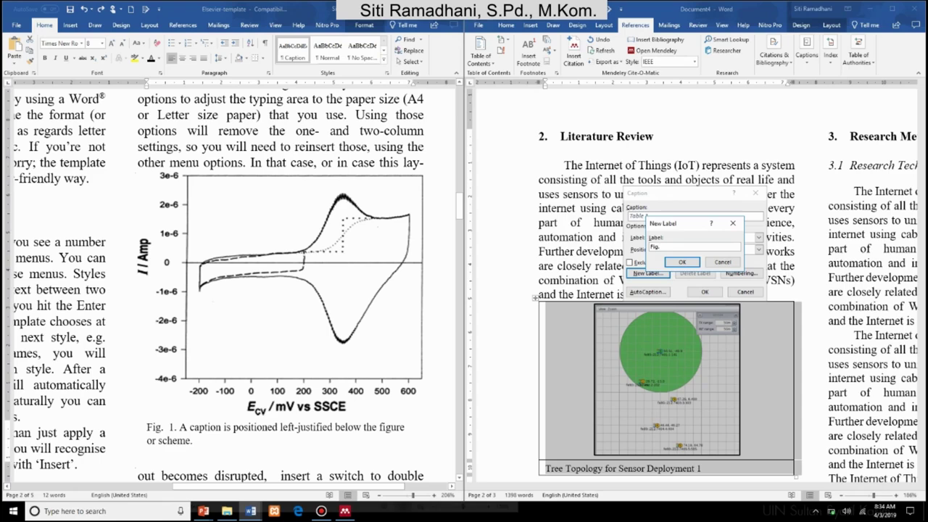
click(683, 262)
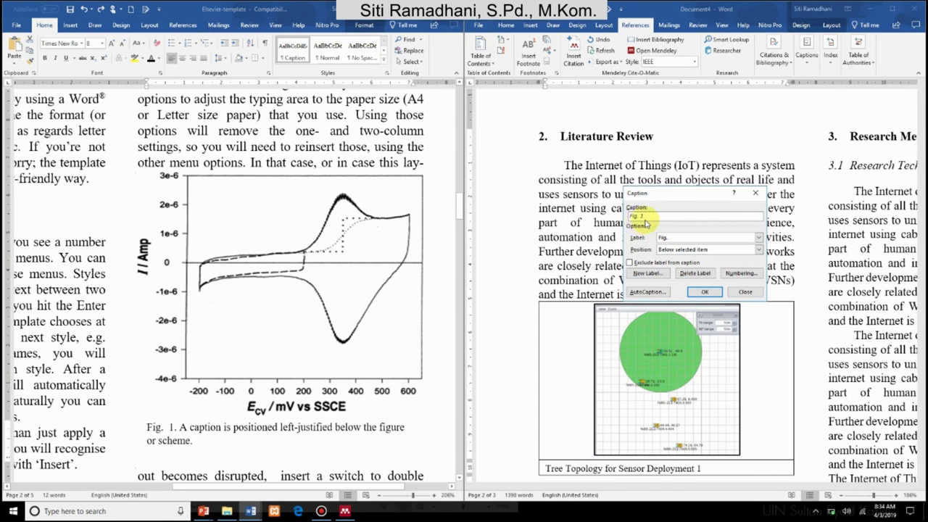
click(701, 292)
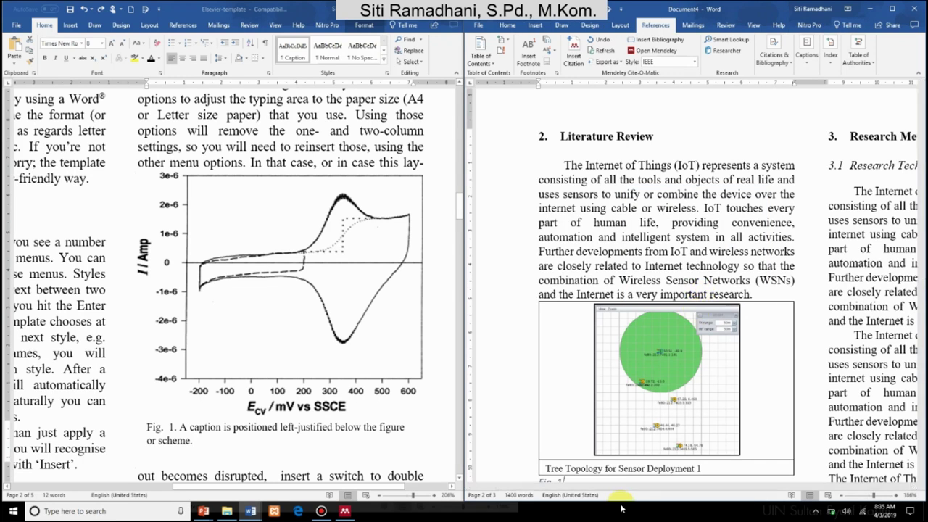
Move the "Fig. 1" label into the table's second row so it precedes "Tree Topology for Sensor Deployment 1" on the same line
scroll(560, 466, down, 5)
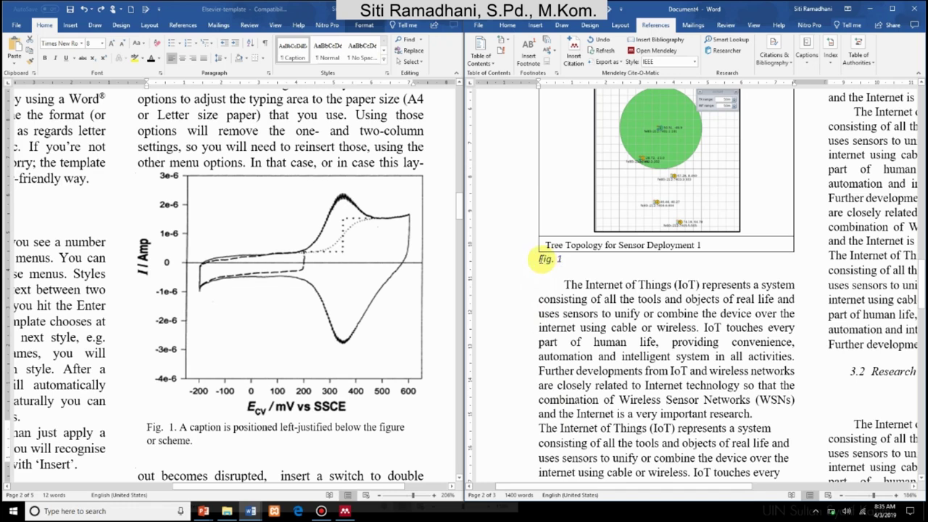
click(540, 258)
drag(543, 259, 542, 246)
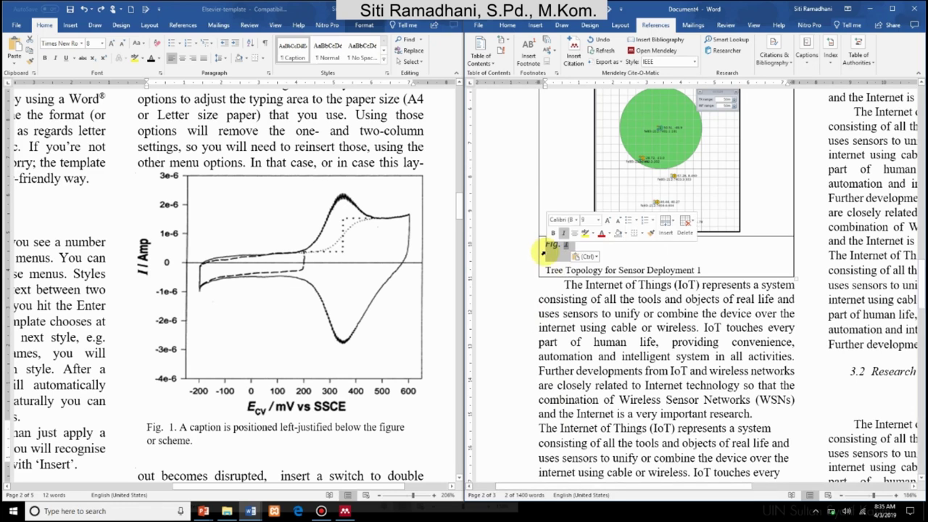
click(570, 244)
key(Delete)
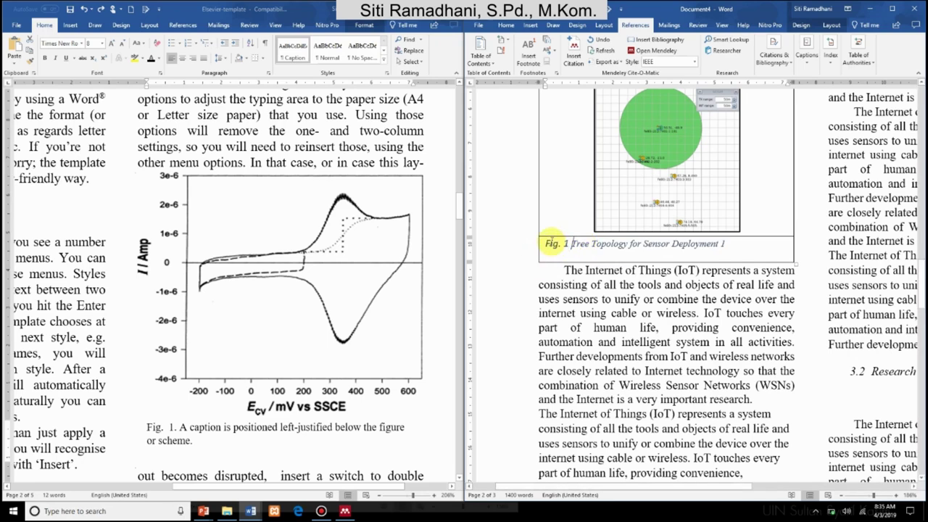
Modify the Caption style to Times New Roman, 8 pt, non-italic, with automatic font color
click(551, 243)
drag(632, 244, 727, 245)
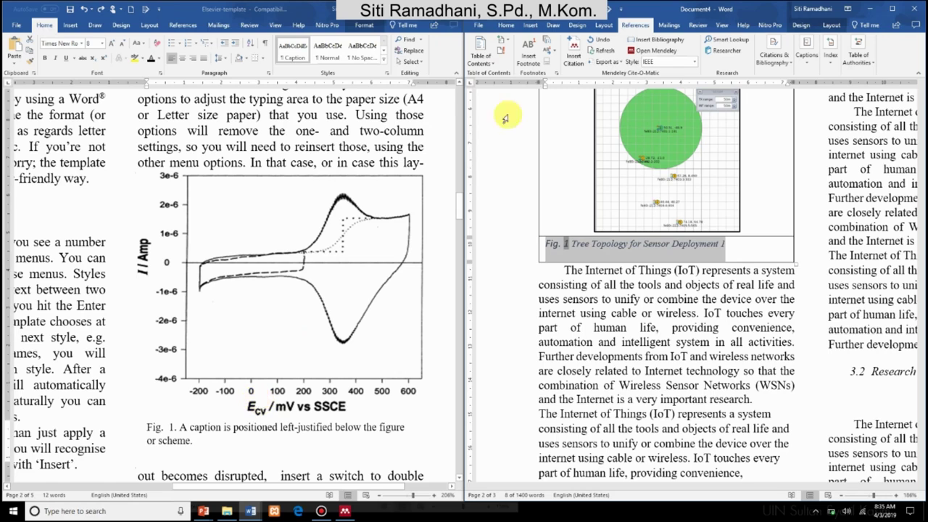
click(506, 25)
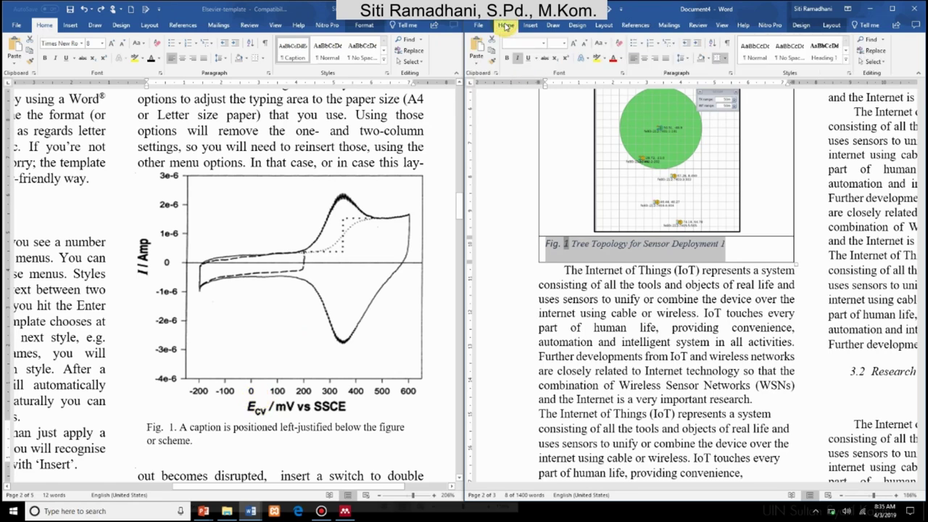
click(845, 62)
right_click(790, 156)
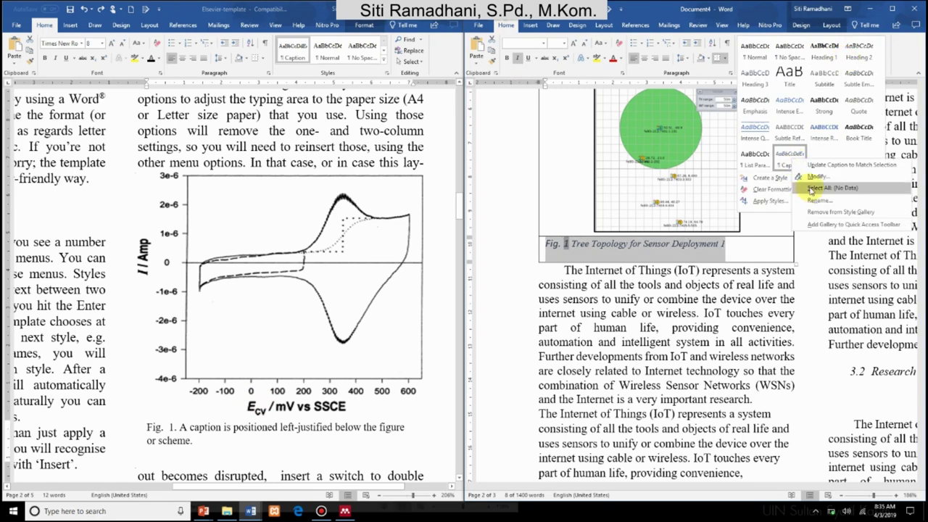
click(817, 176)
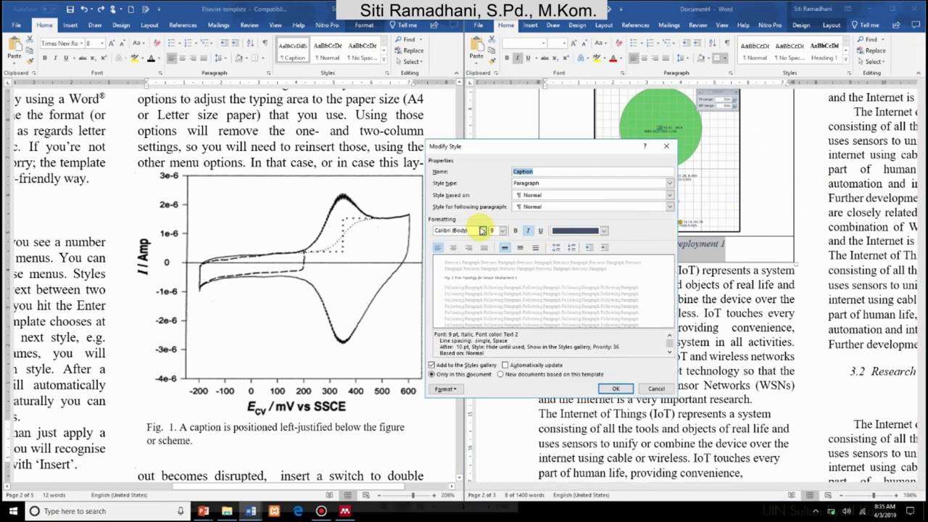
click(482, 230)
click(438, 263)
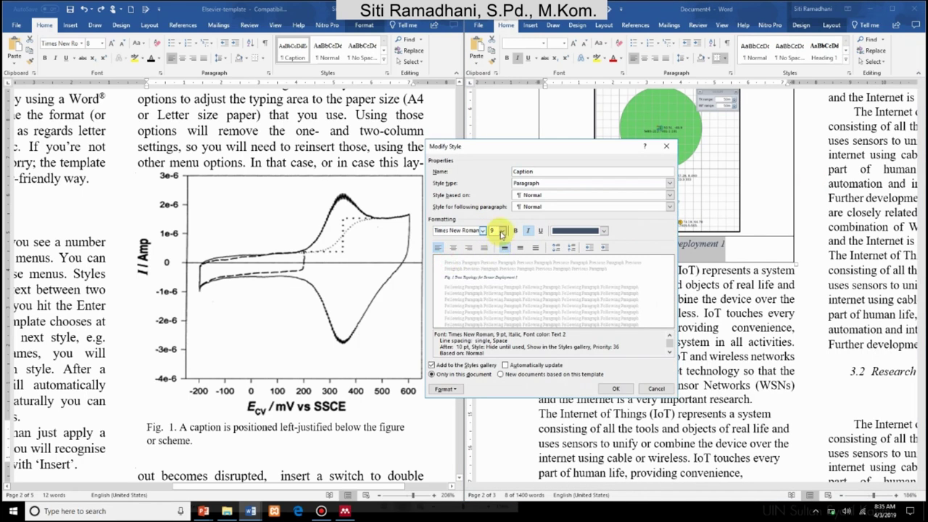
click(500, 231)
click(493, 239)
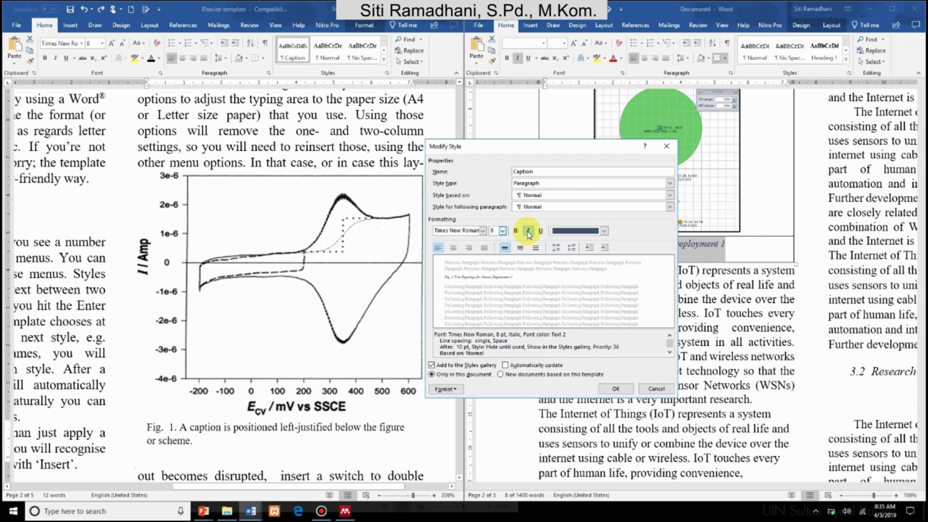
click(566, 230)
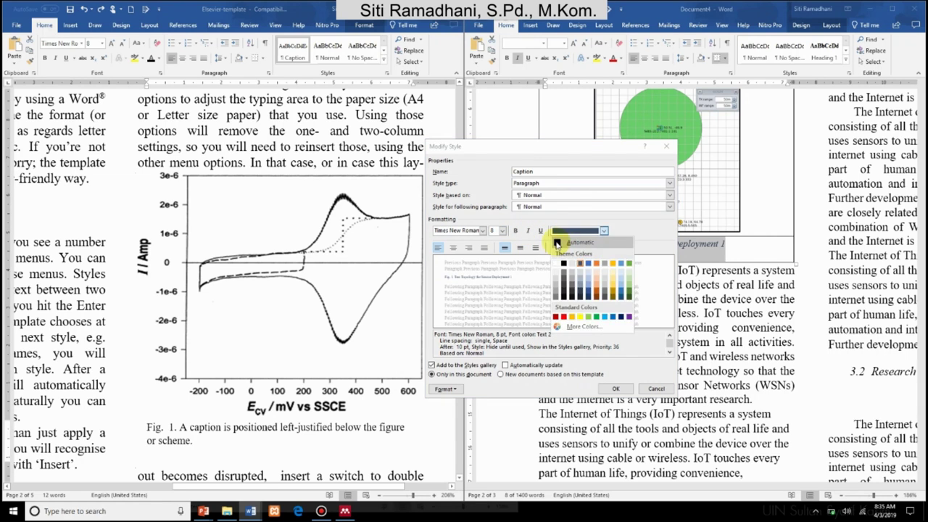
click(557, 242)
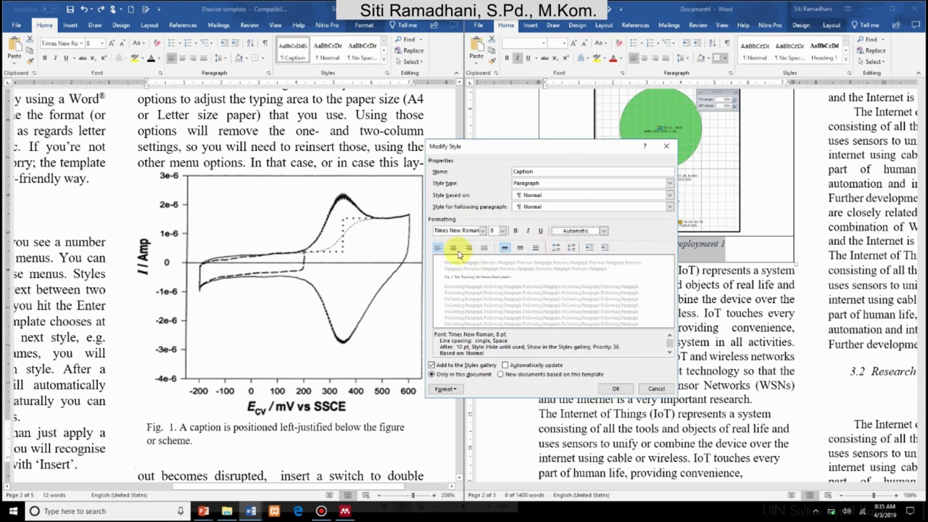
click(612, 389)
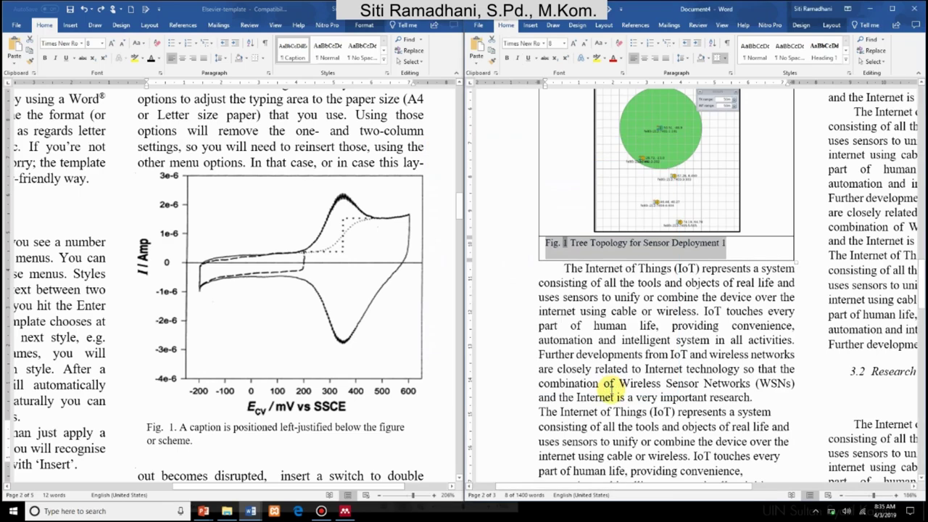
click(685, 253)
Remove all borders from the table holding the topology picture and its caption
scroll(679, 252, up, 5)
scroll(623, 327, down, 2)
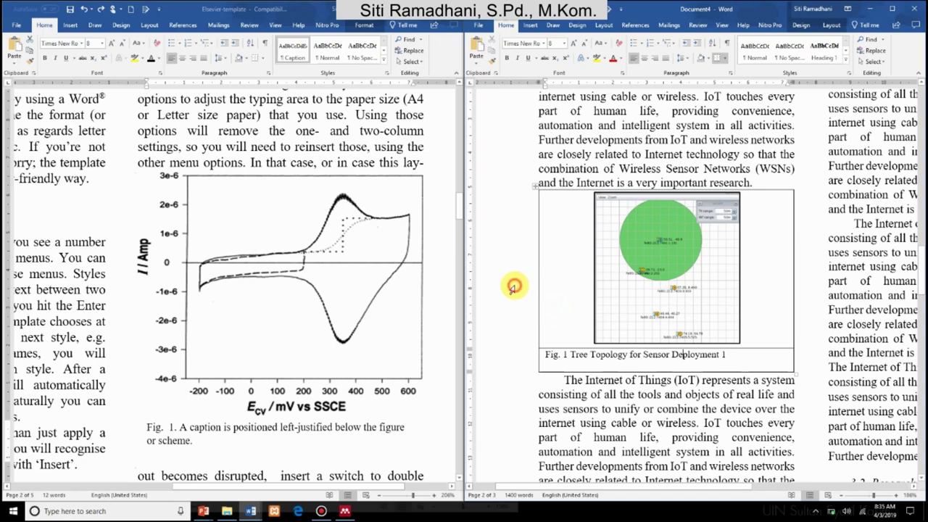
drag(541, 316, 564, 359)
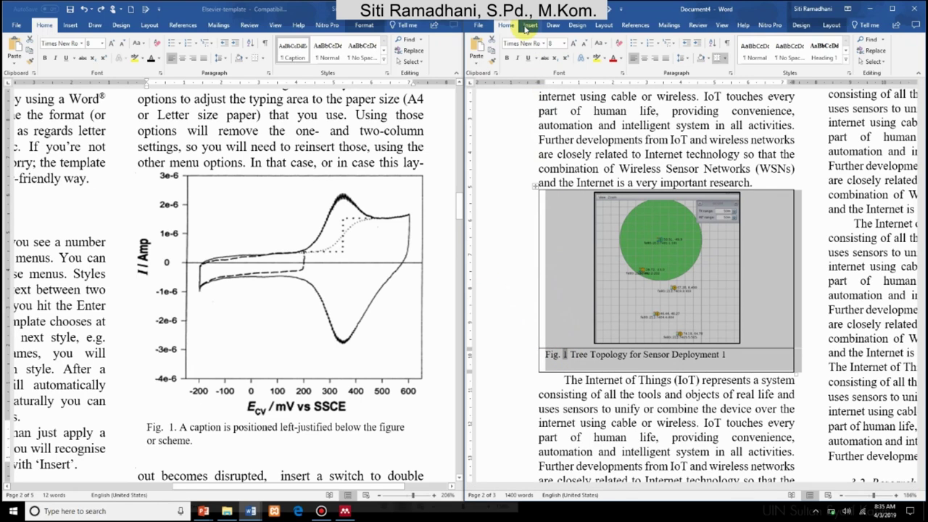
click(726, 61)
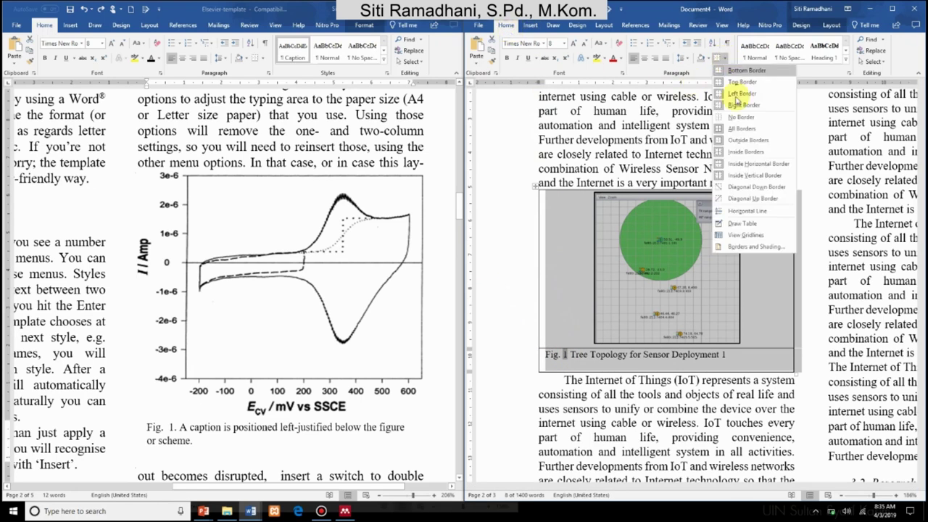
click(740, 122)
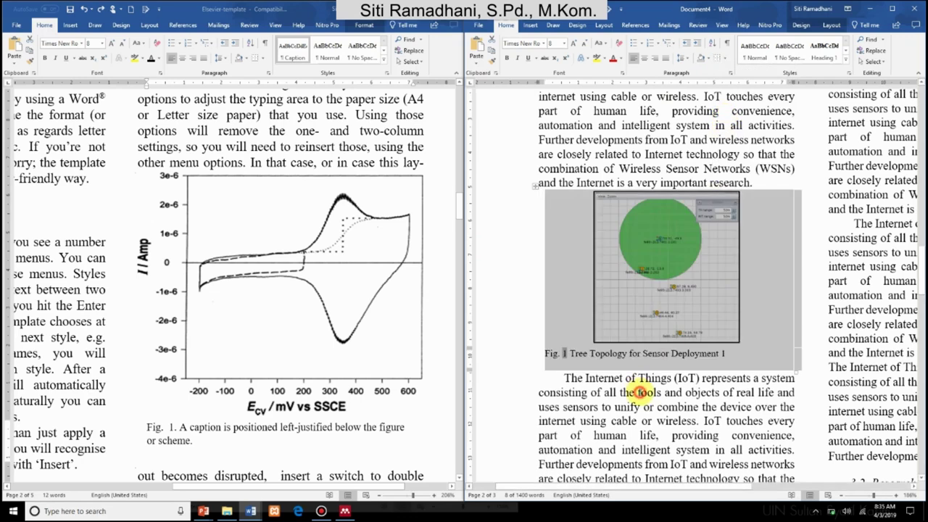
click(645, 392)
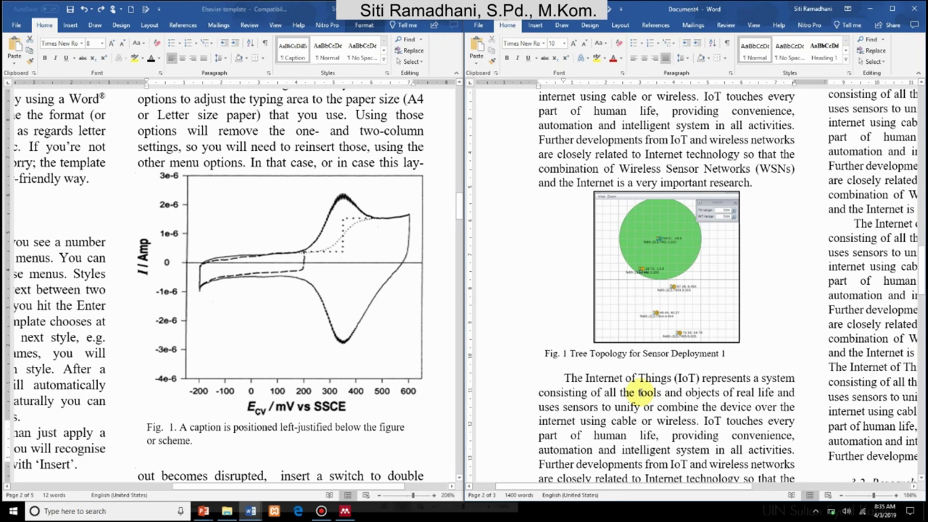
Copy the figure table onto a new line after the full paragraph above the Analysis section's preceding paragraph, and remove the extra blank line
scroll(694, 322, down, 4)
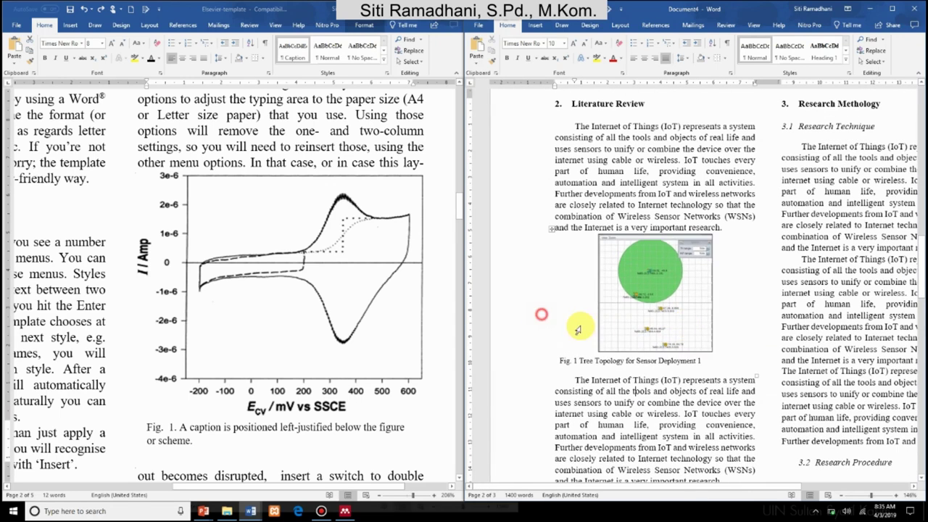
drag(572, 325, 612, 359)
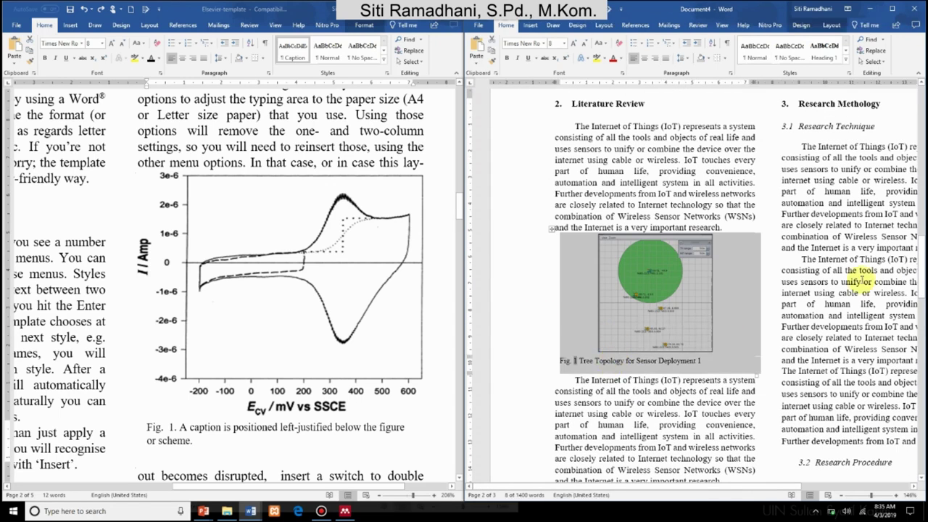
scroll(841, 242, down, 3)
scroll(840, 243, down, 3)
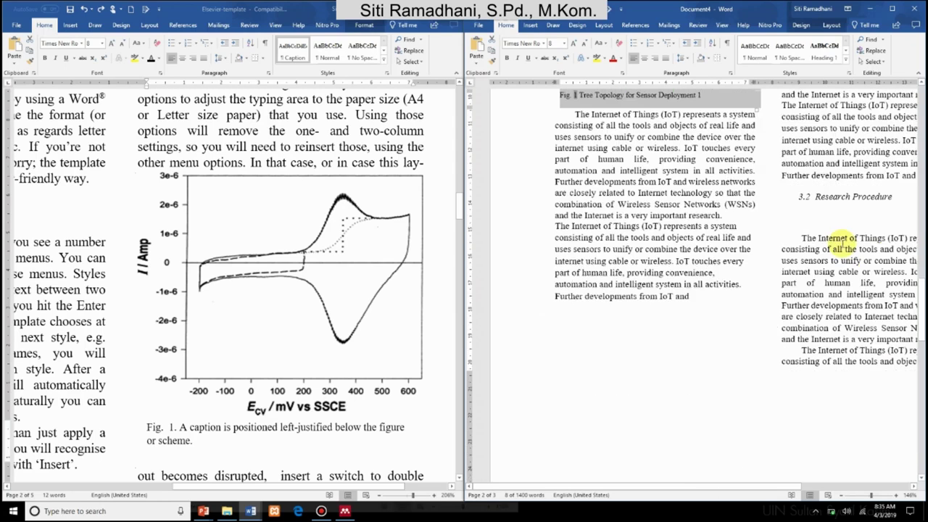
scroll(828, 351, down, 5)
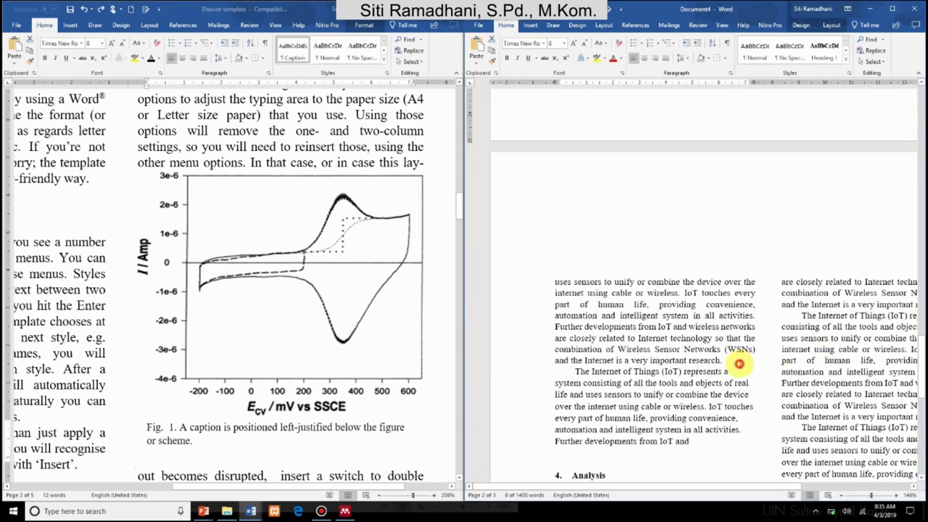
click(738, 363)
key(Return)
key(ctrl+v)
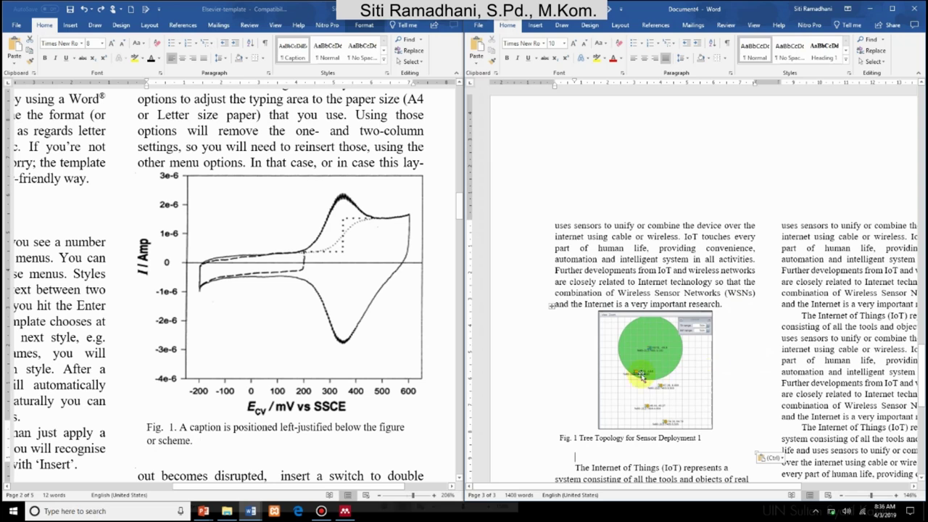
key(Delete)
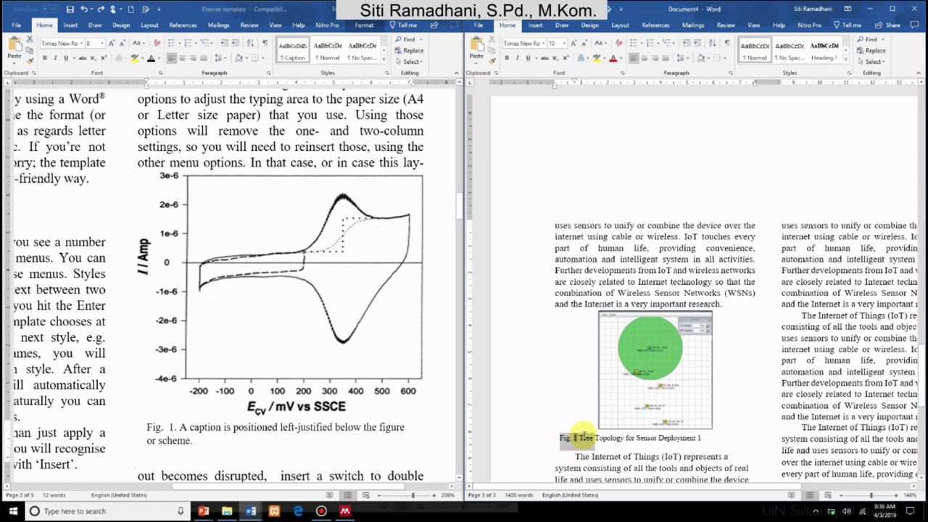
Update the figure number field in the copied figure's caption
scroll(612, 449, up, 10)
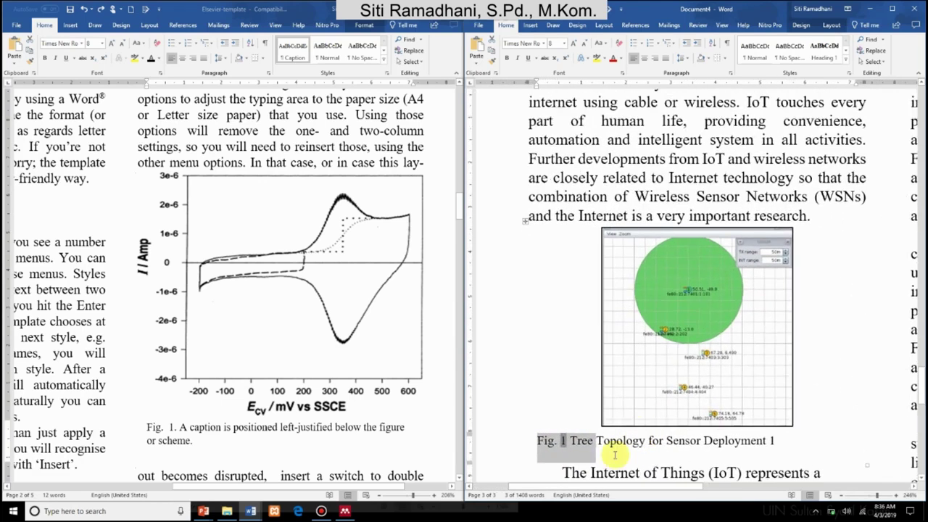
right_click(564, 441)
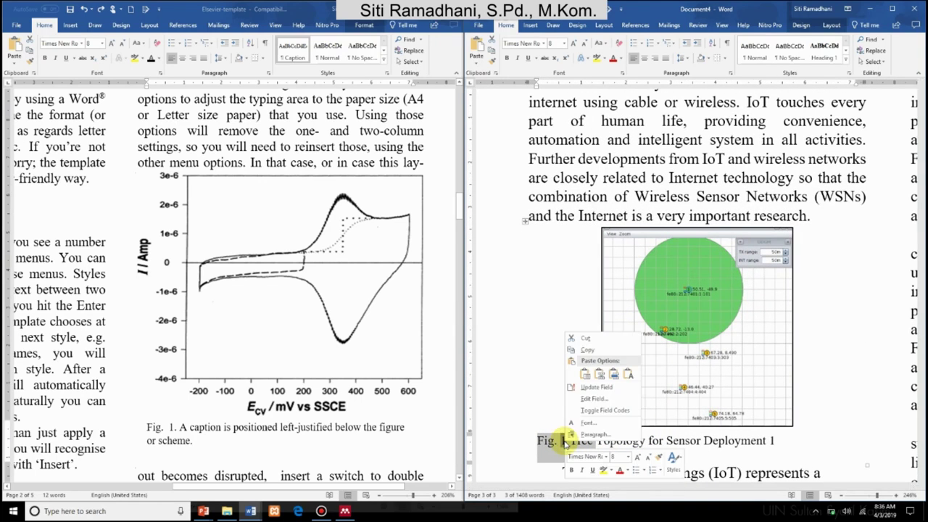
click(588, 390)
scroll(656, 348, down, 5)
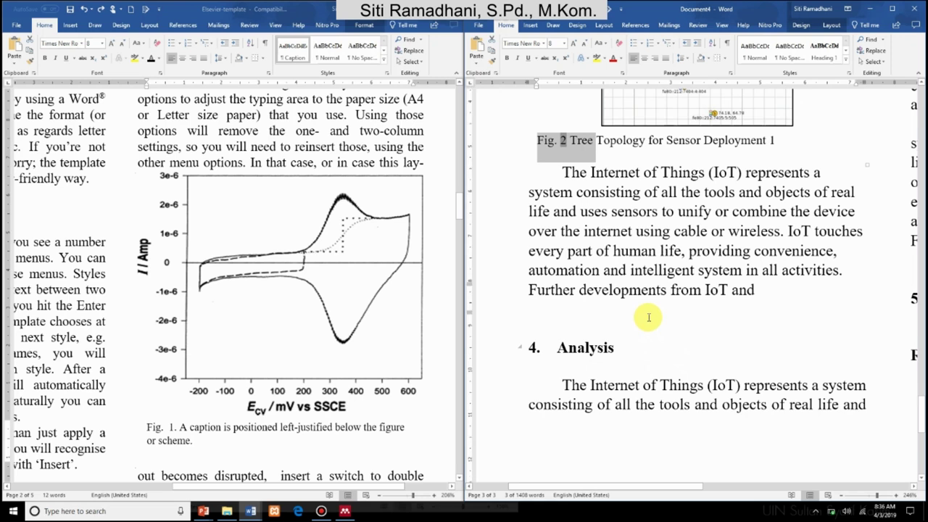
scroll(649, 317, up, 3)
scroll(635, 297, down, 5)
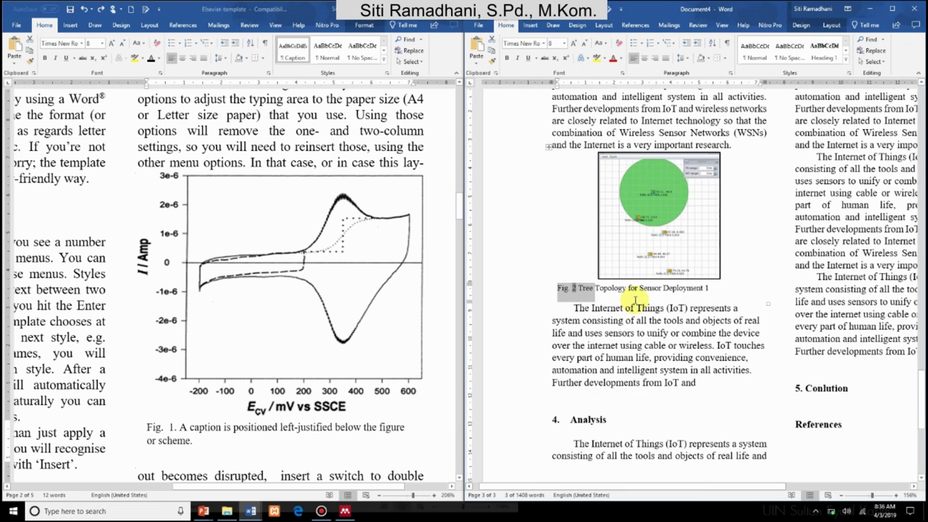
scroll(870, 355, up, 4)
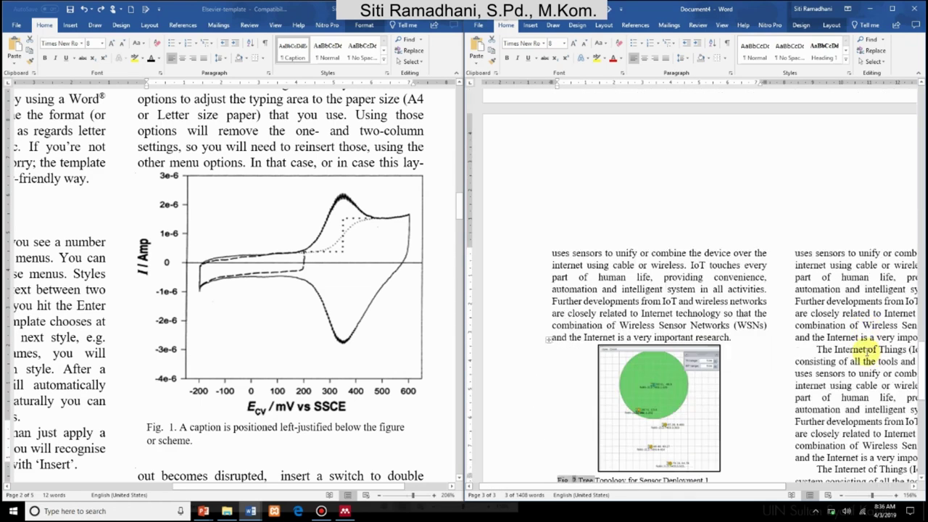
Paste the figure table on a new line after the first full paragraph in the second column of page 3
click(827, 338)
scroll(811, 346, right, 4)
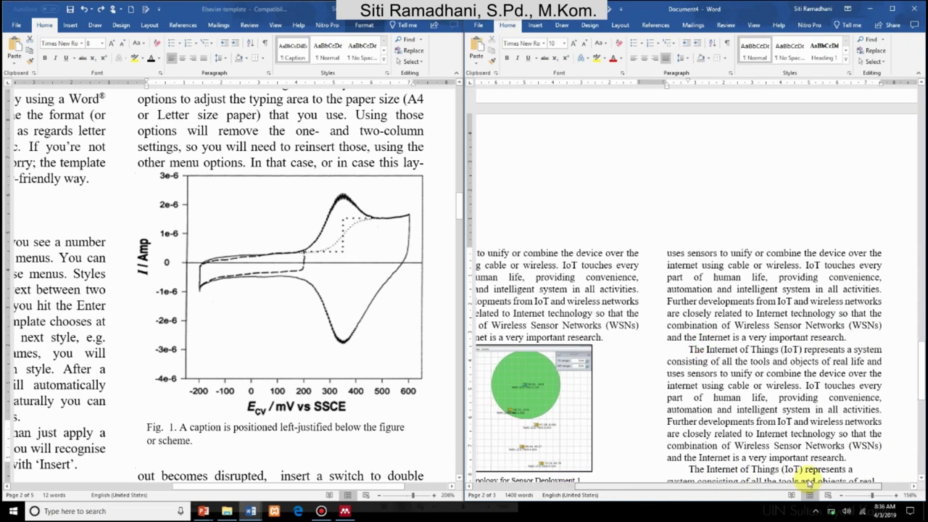
key(Return)
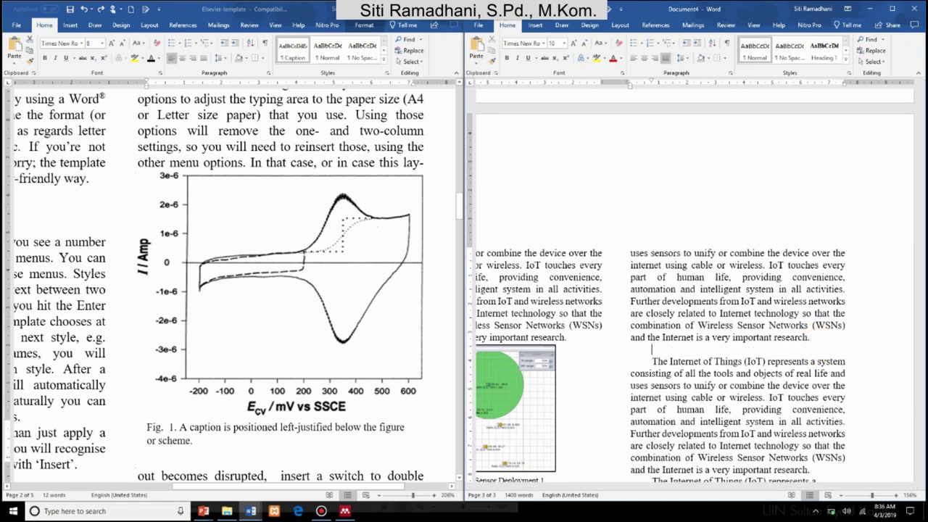
key(ctrl+v)
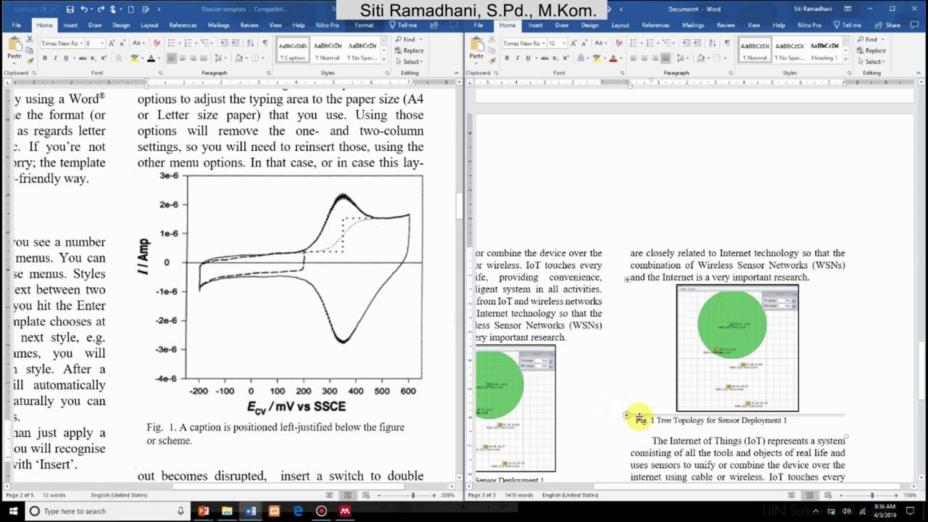
Update the figure number field in the caption of the figure pasted in the second column
right_click(654, 423)
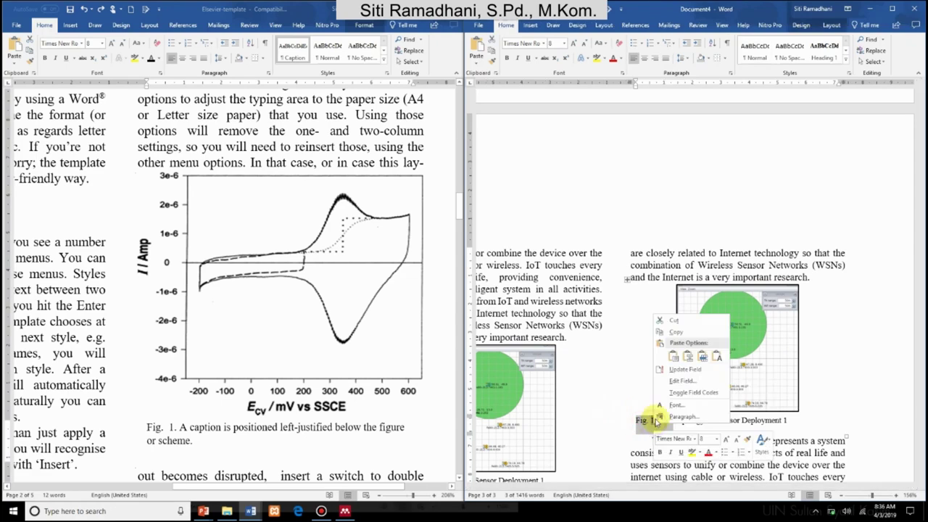
click(668, 370)
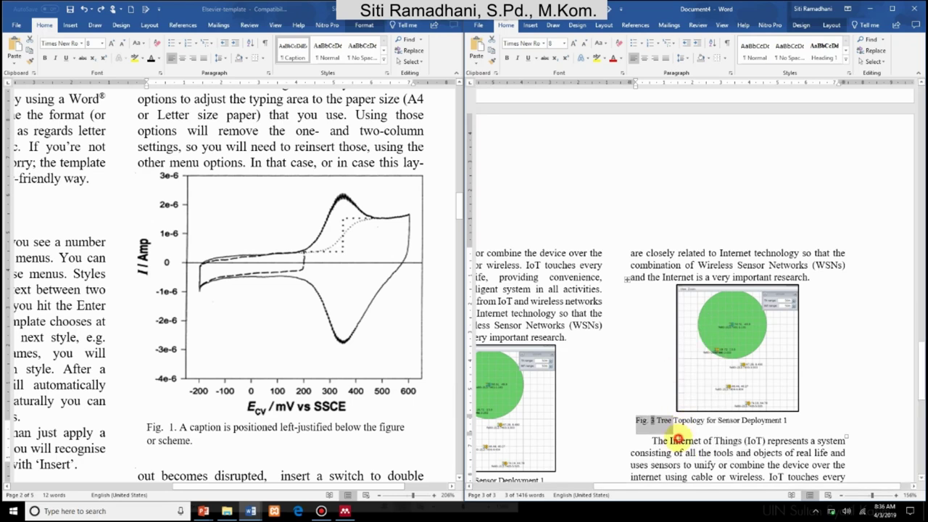
click(675, 439)
click(688, 492)
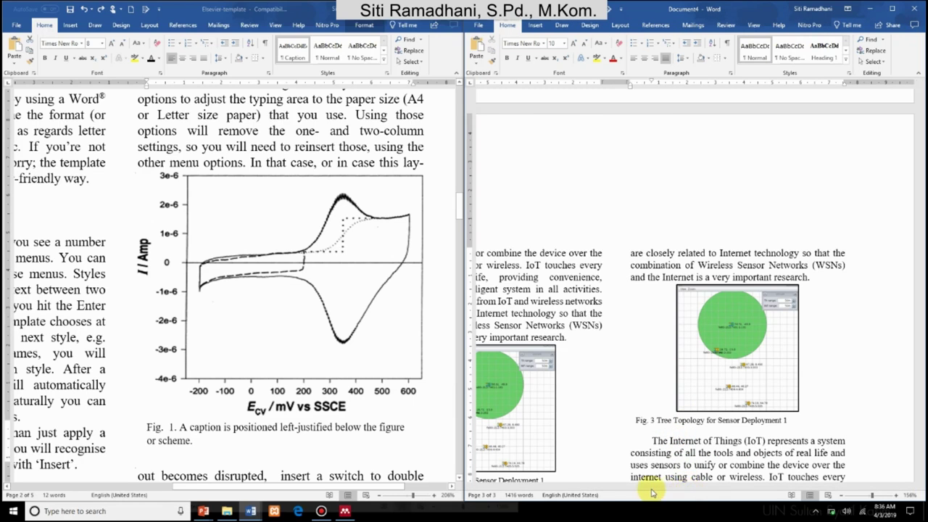
Copy the "Hasil pengukuran konektifitas dengan 6 parameter" table with its title from the source document onto a new line below the first paragraph of section 3.1
scroll(580, 424, left, 3)
scroll(580, 425, down, 3)
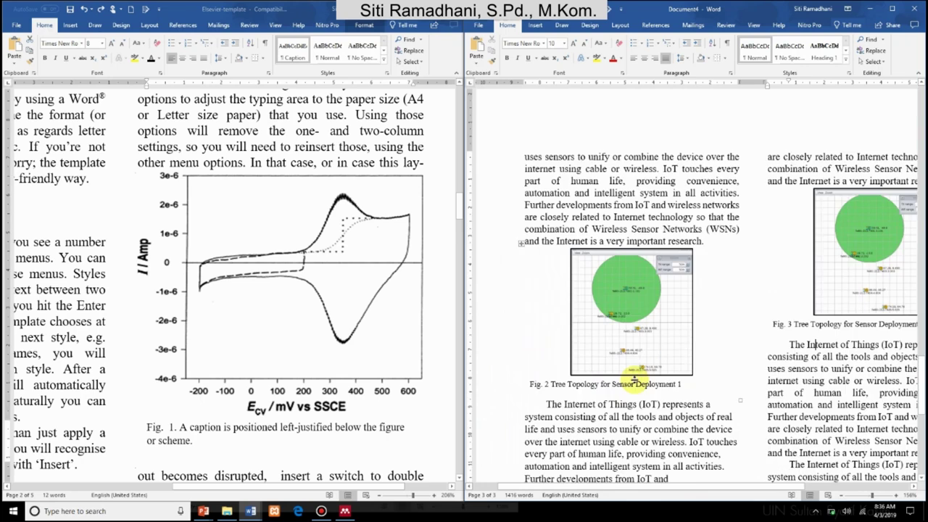
scroll(716, 328, down, 5)
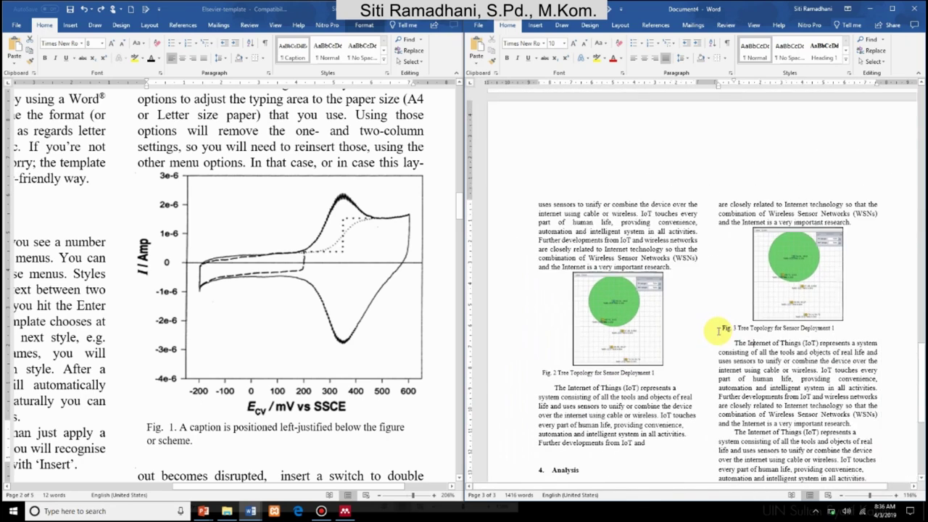
scroll(716, 327, up, 8)
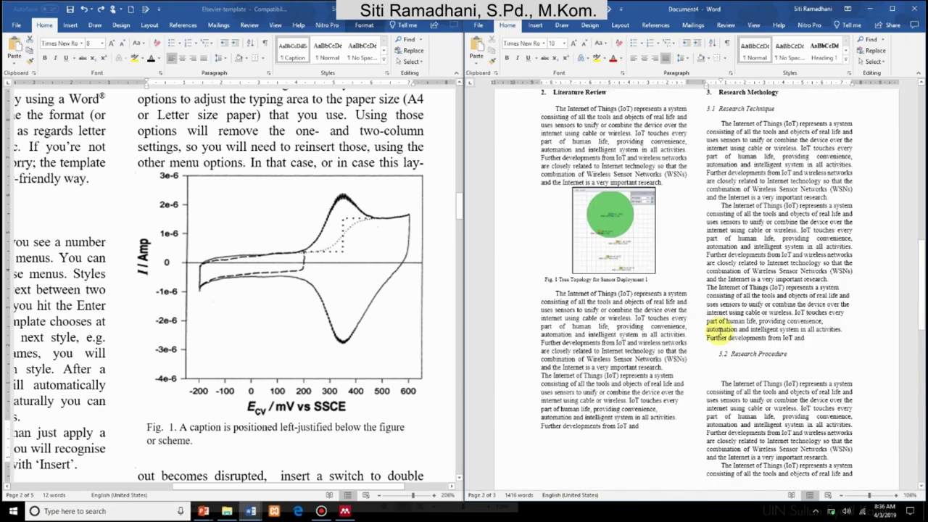
scroll(714, 330, up, 2)
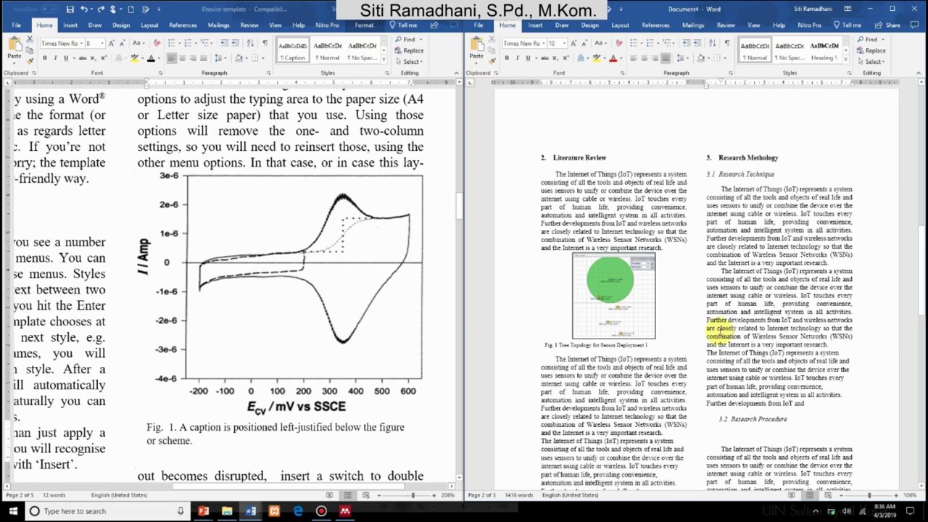
click(832, 262)
key(Return)
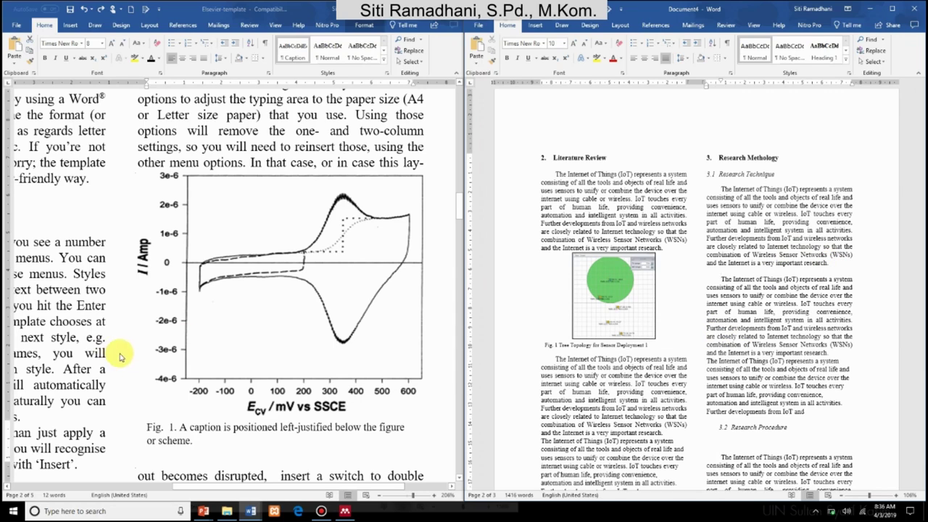
scroll(135, 349, down, 7)
drag(458, 187, 454, 345)
scroll(102, 146, up, 5)
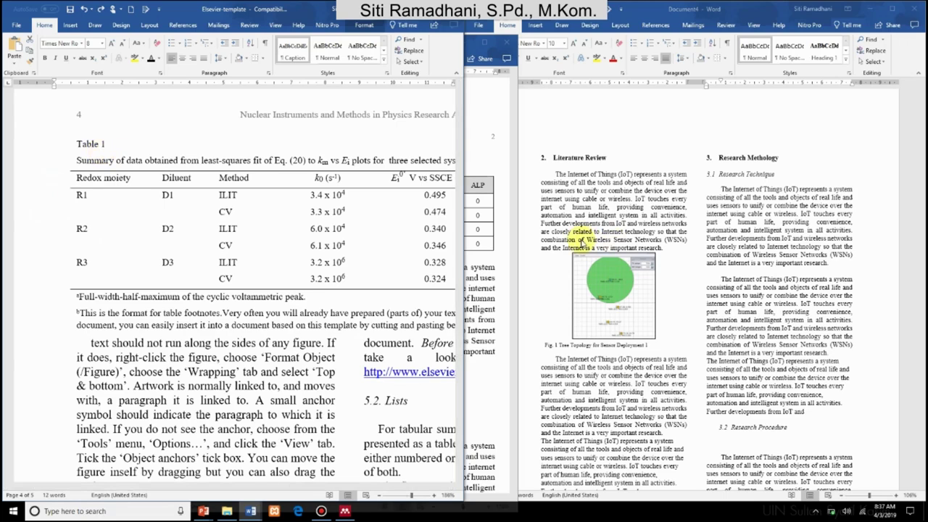
click(729, 275)
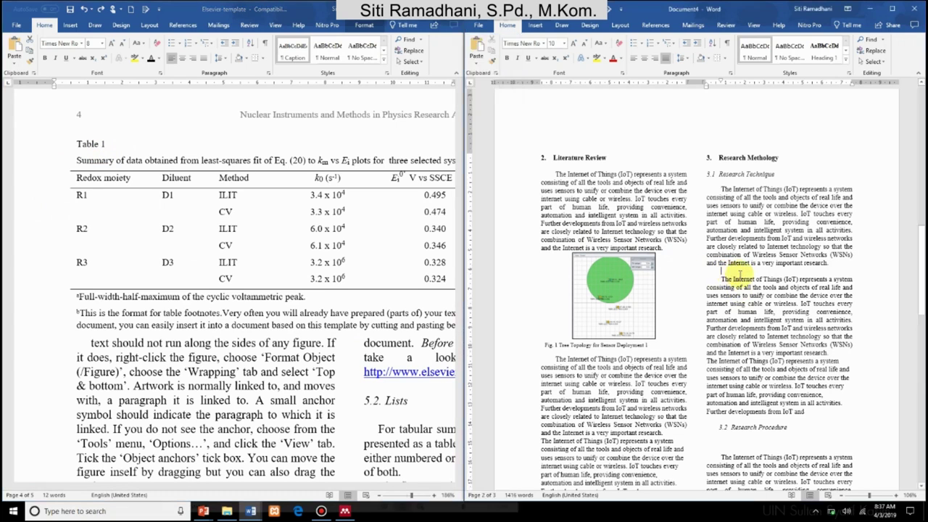
text(Hasil pengukuran konektifitas dengan 6 parameter No.	Topology	ETX	TRP	ARP	TLP	ALP 1	Bus	40	9.5	9.5	0	0 2	Star	16	9	9.75	0	0 3	Ring	24	9.75	9	0	0 4	Mesh	27.175	9.083	9.083	0	0)
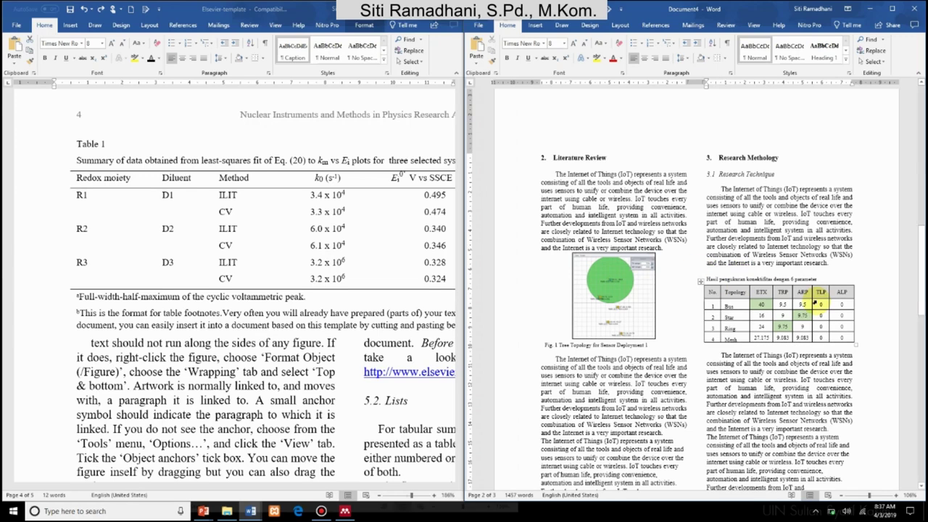
Compare the pasted table with the template's Table 1 and delete its "No." column
scroll(818, 322, up, 7)
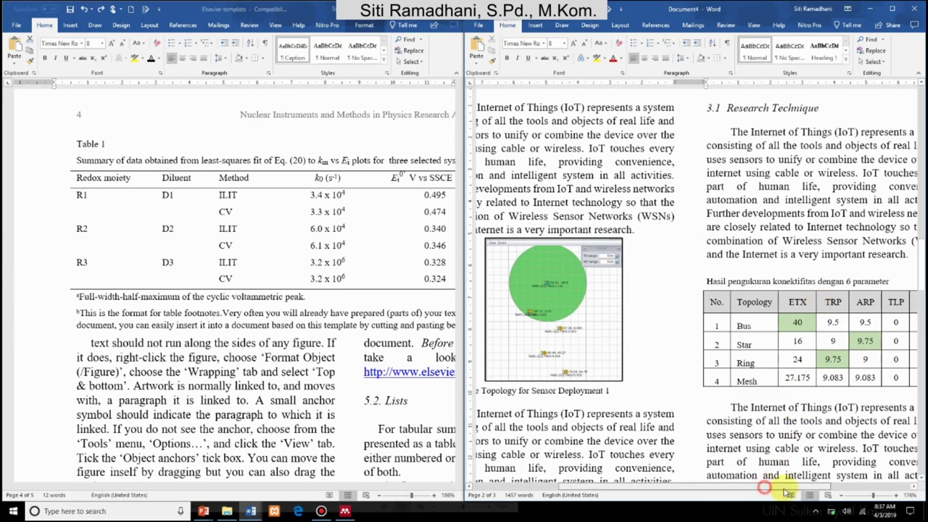
drag(768, 484, 801, 484)
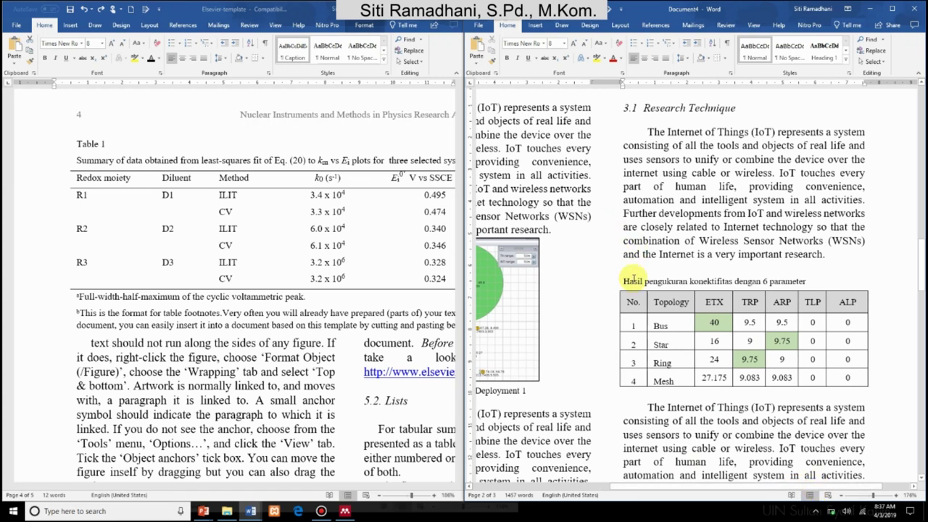
click(103, 178)
drag(81, 177, 261, 264)
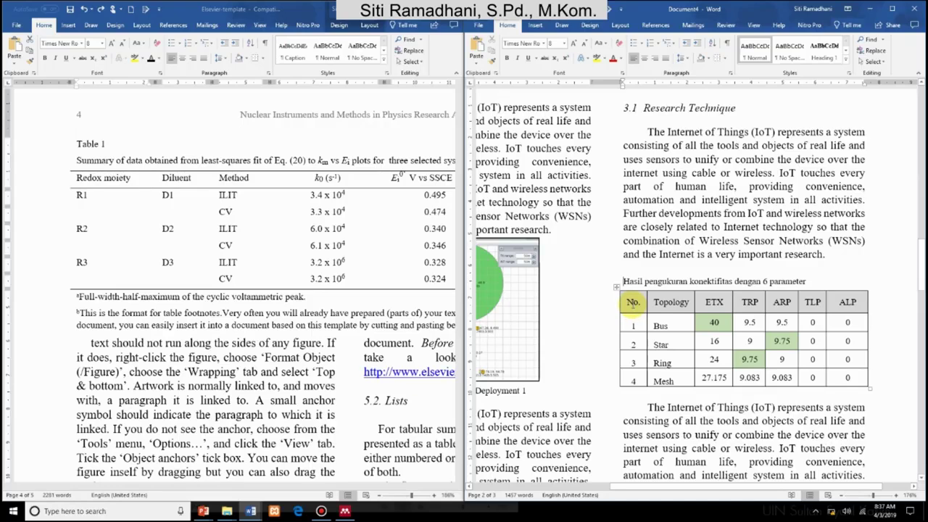
drag(632, 305, 635, 381)
click(635, 380)
drag(627, 301, 632, 382)
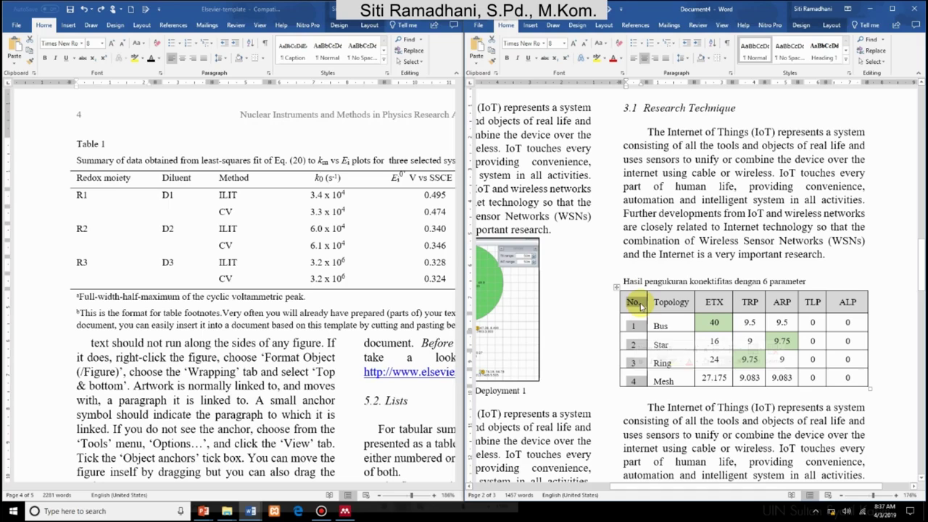
right_click(640, 305)
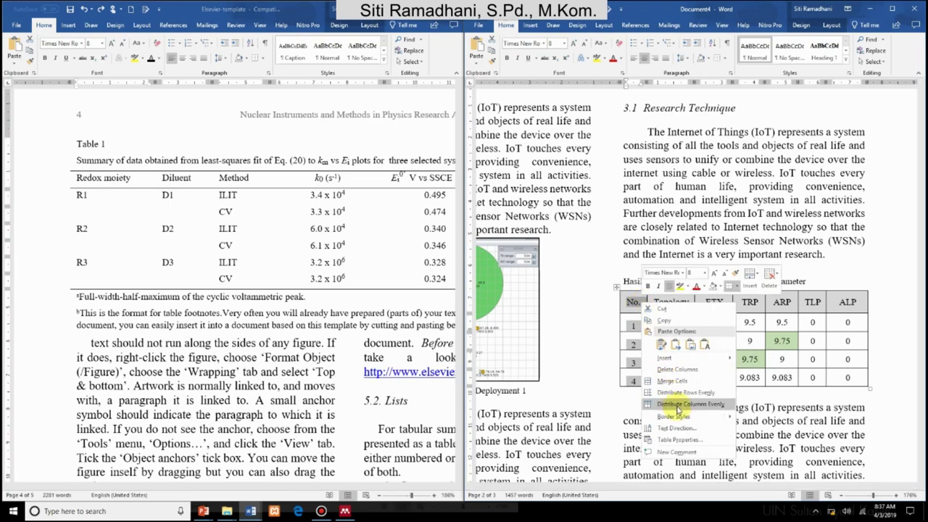
click(674, 370)
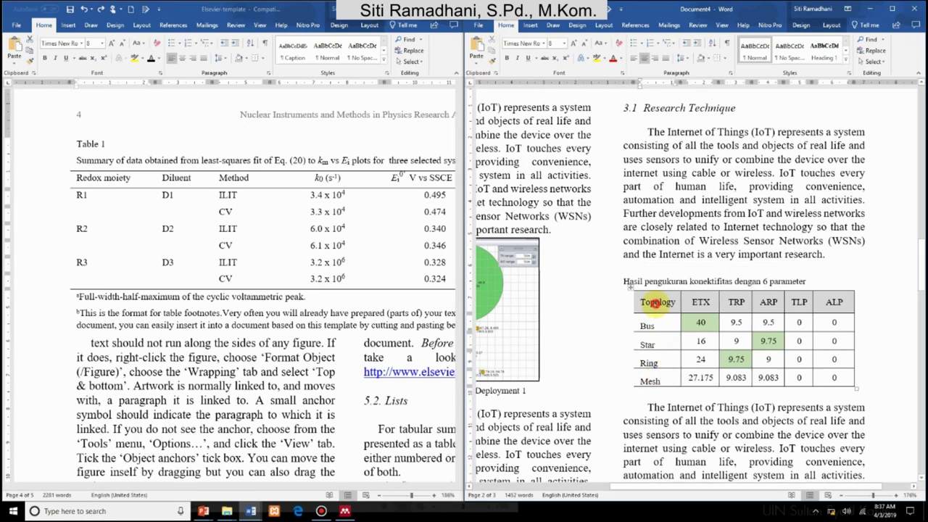
Remove the left, right and inside horizontal borders from the whole connectivity table
drag(655, 303, 818, 382)
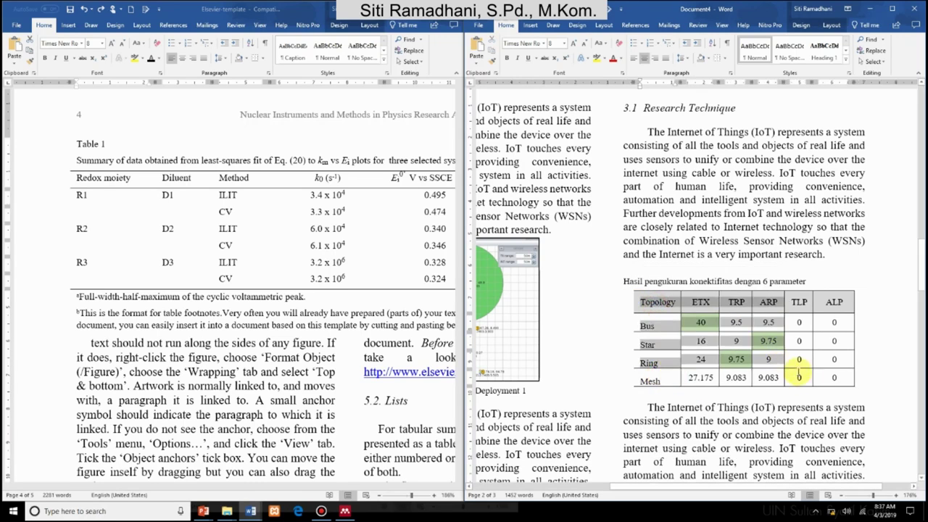
click(831, 26)
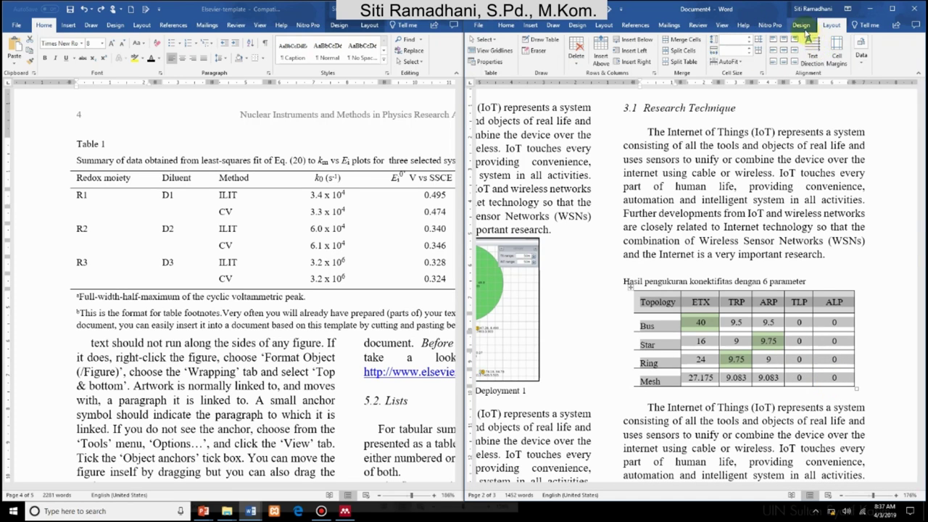
click(801, 26)
click(865, 64)
click(898, 247)
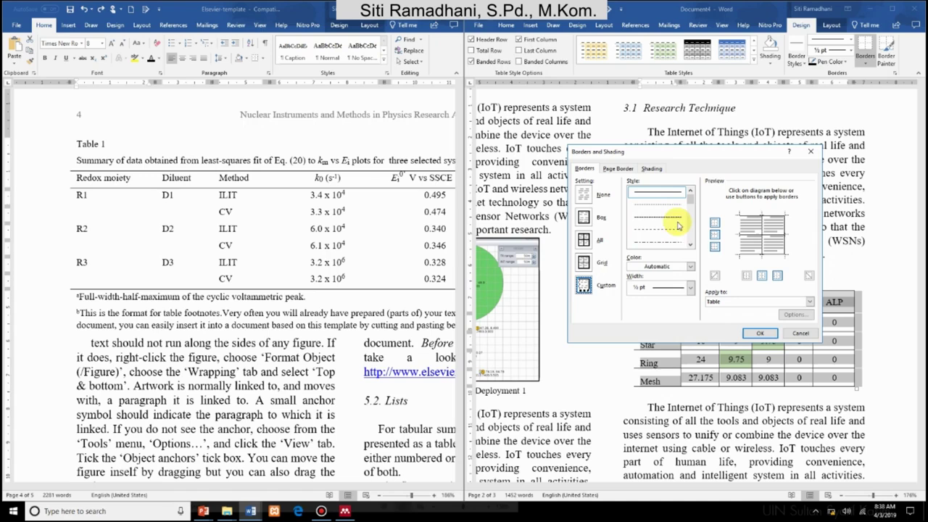
click(753, 238)
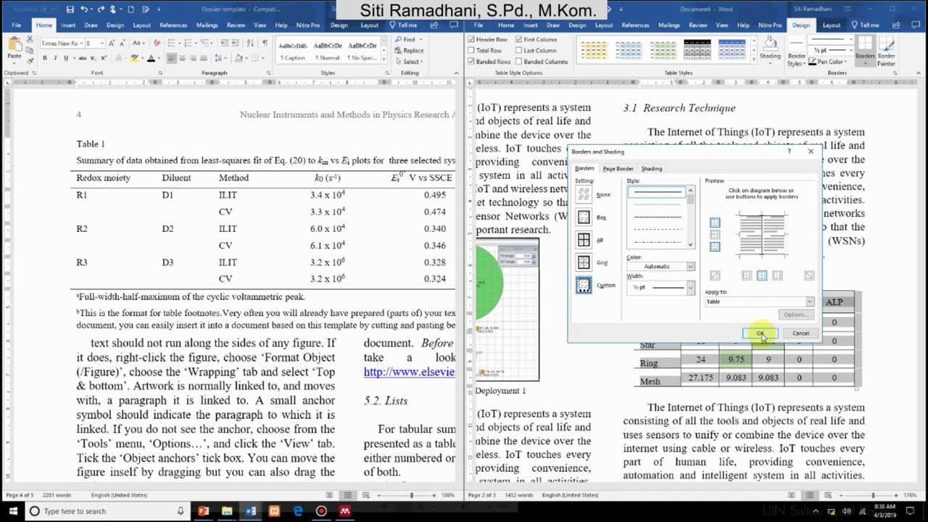
click(759, 333)
click(795, 391)
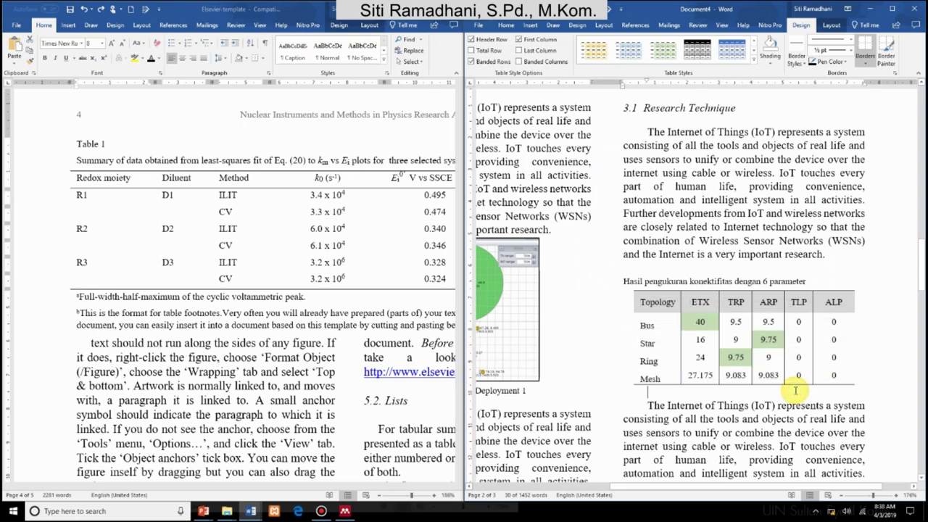
Remove the inside vertical borders from the whole connectivity table
drag(641, 297, 841, 376)
click(800, 25)
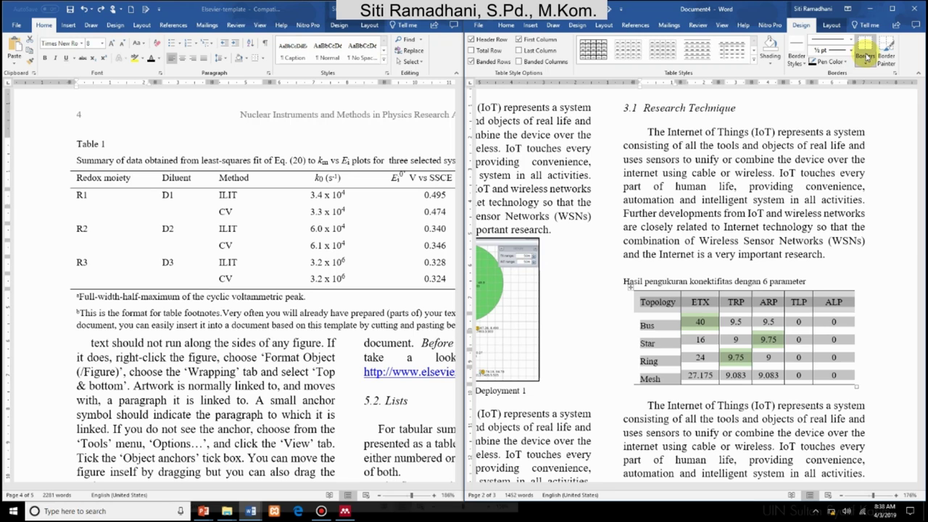
click(867, 65)
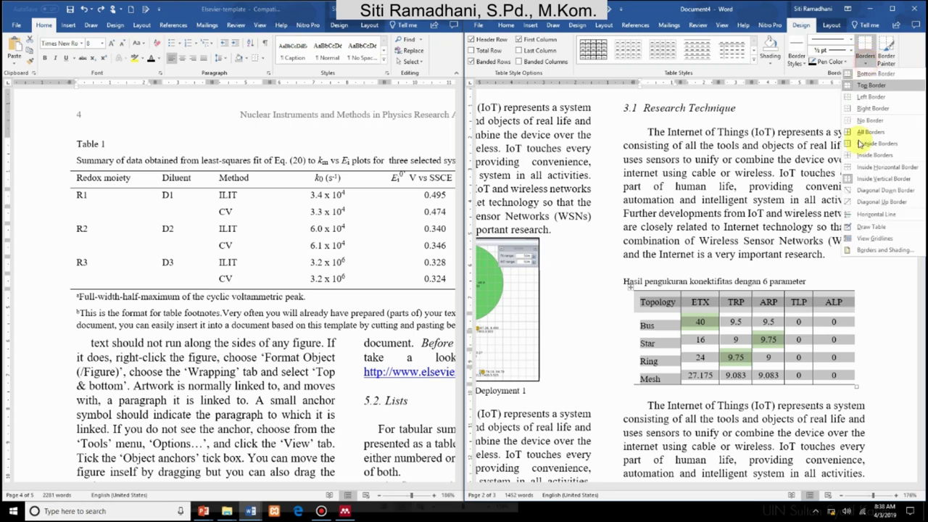
click(869, 250)
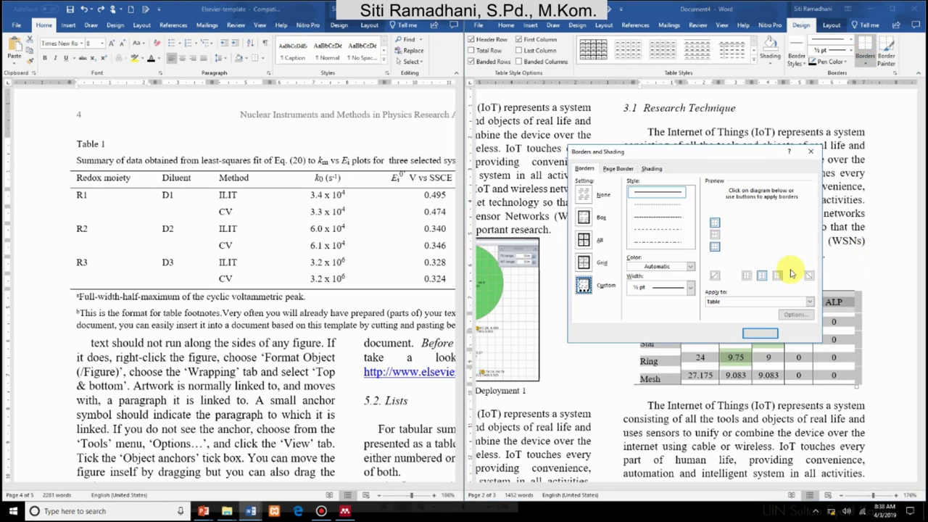
click(760, 333)
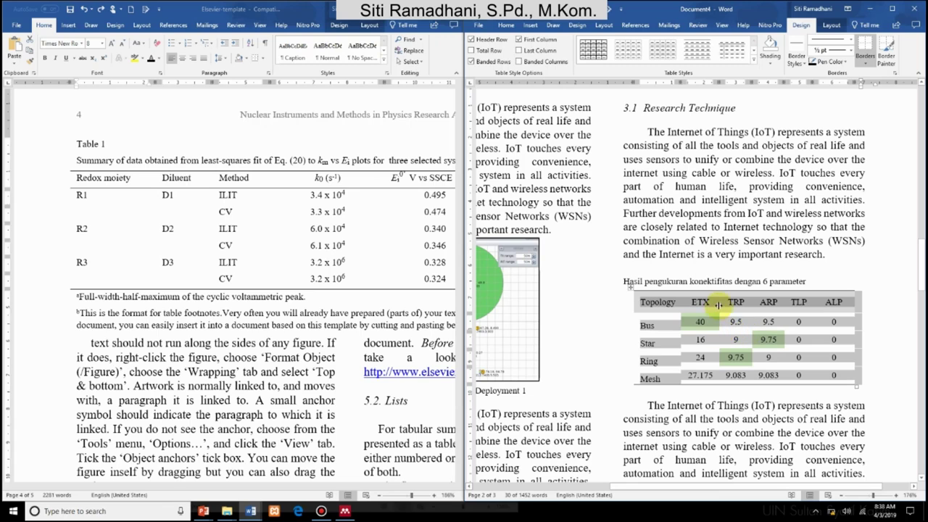
click(628, 272)
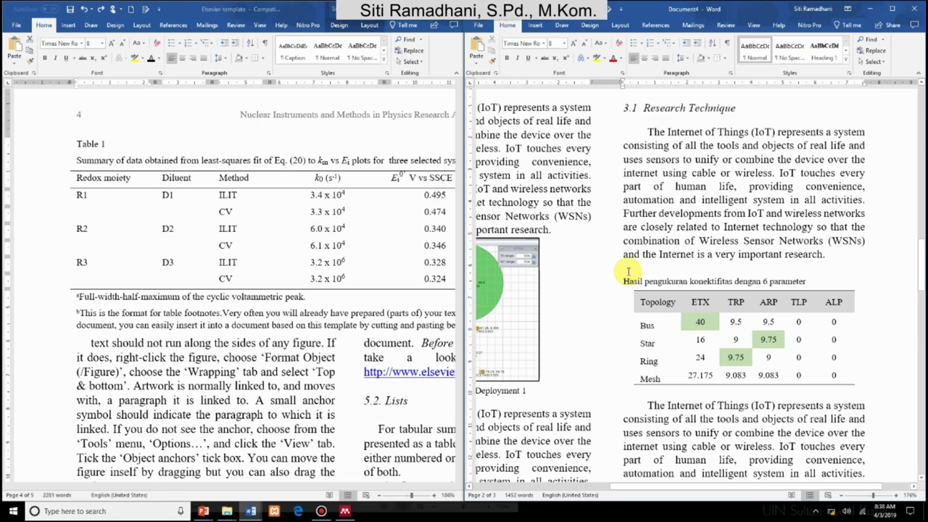
Create a new caption label "Table" and insert an automatically numbered caption above the connectivity table's title
click(655, 24)
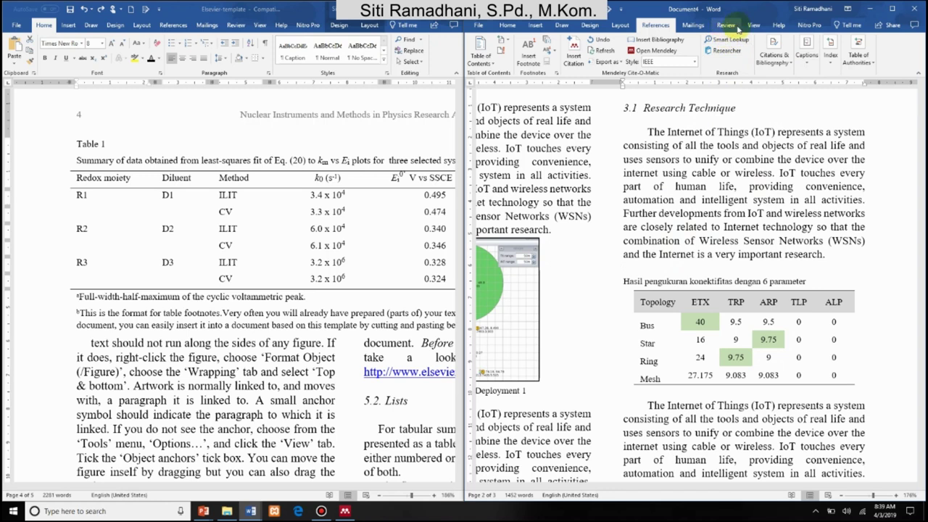
click(806, 57)
click(806, 101)
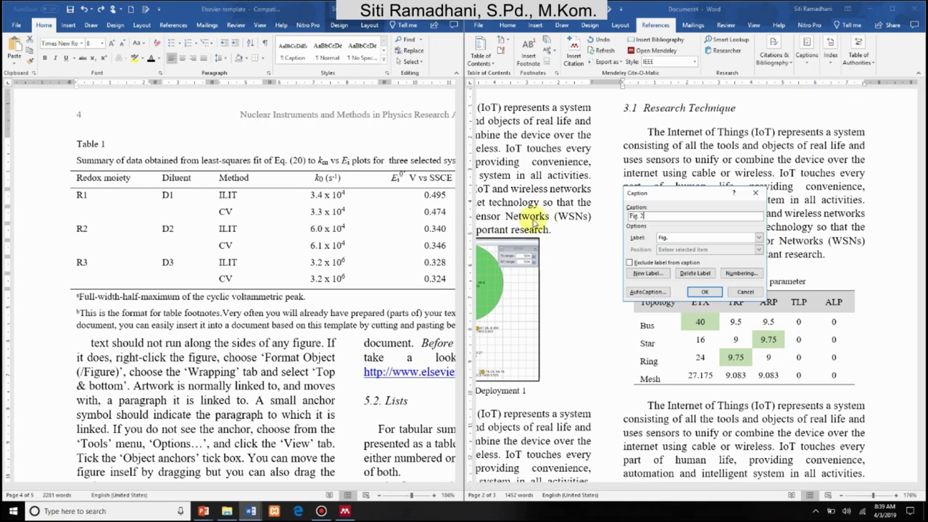
click(645, 274)
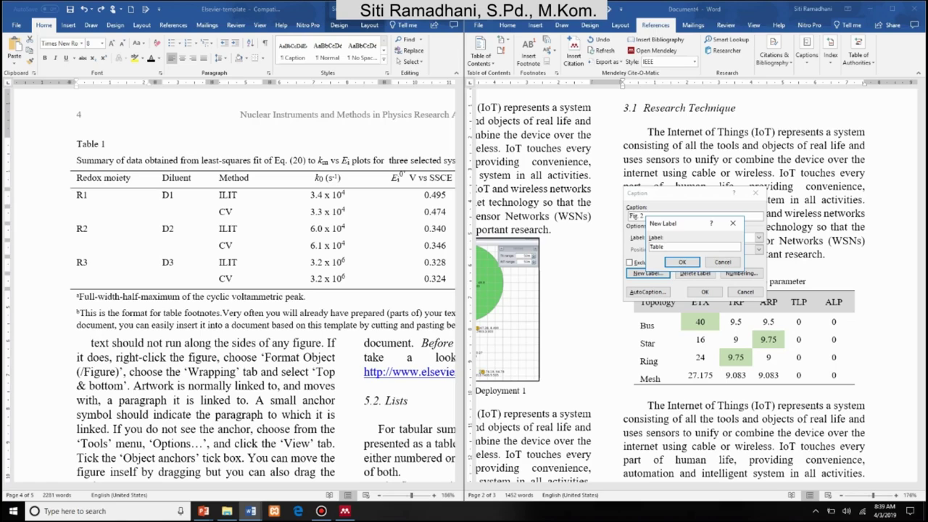
click(681, 261)
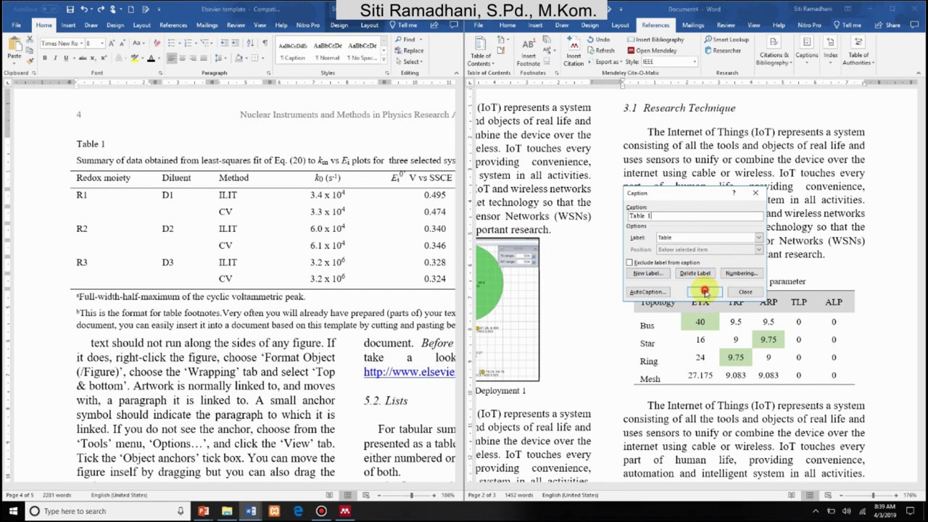
click(704, 292)
click(625, 266)
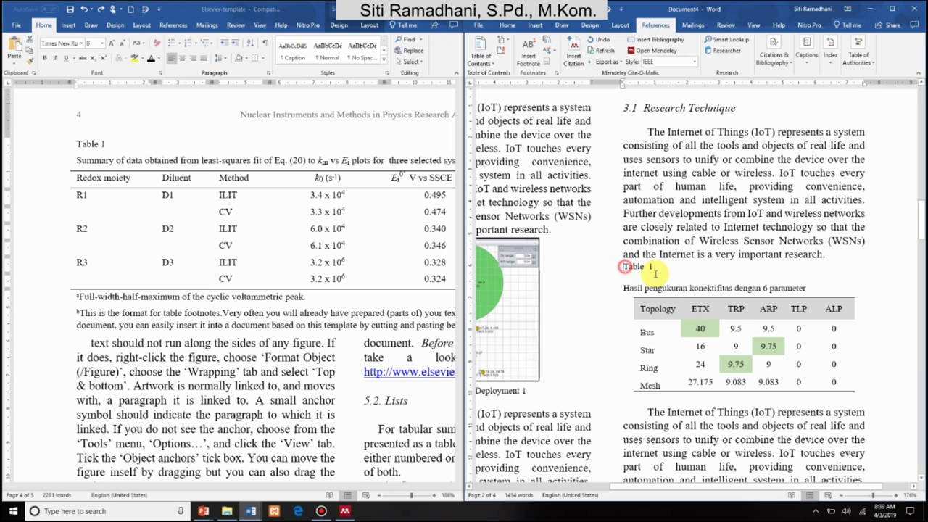
Check the paragraph spacing settings of the "Table 1" caption line in the Elsevier template
shift+click(654, 268)
click(86, 145)
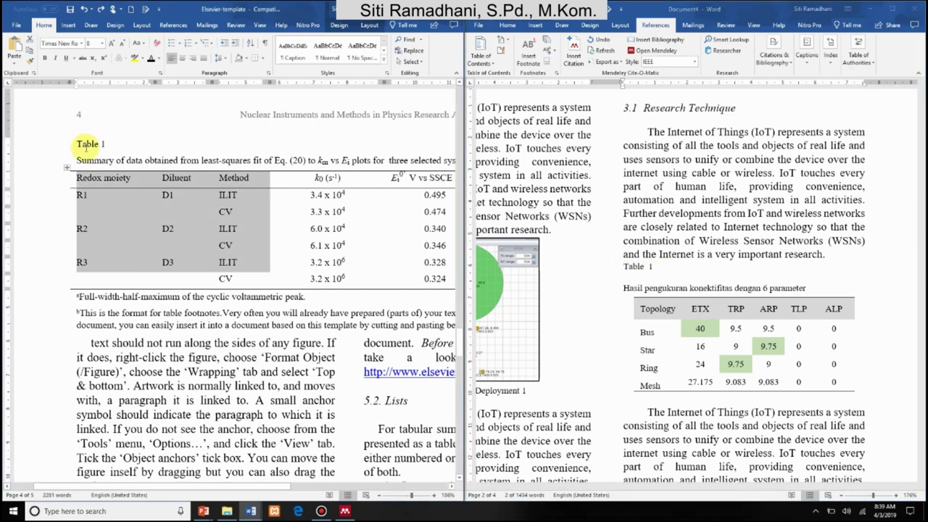
click(220, 58)
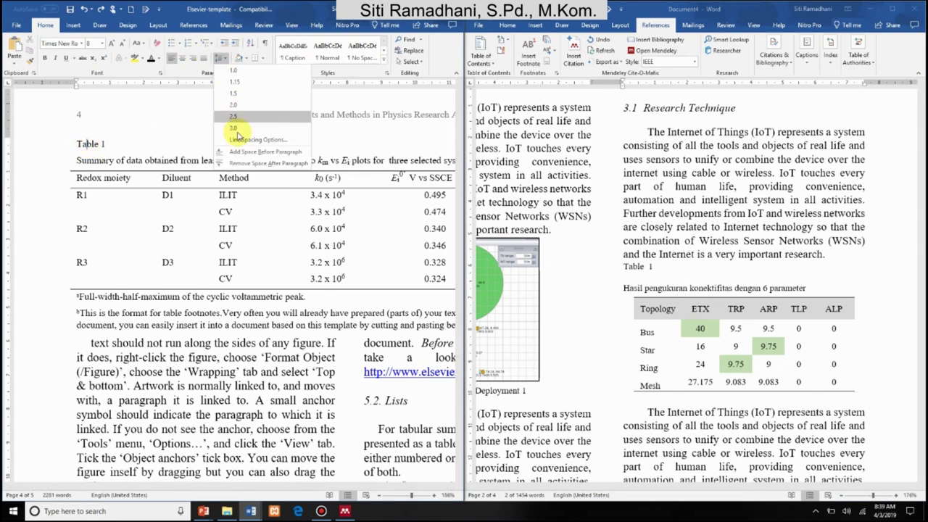
click(241, 139)
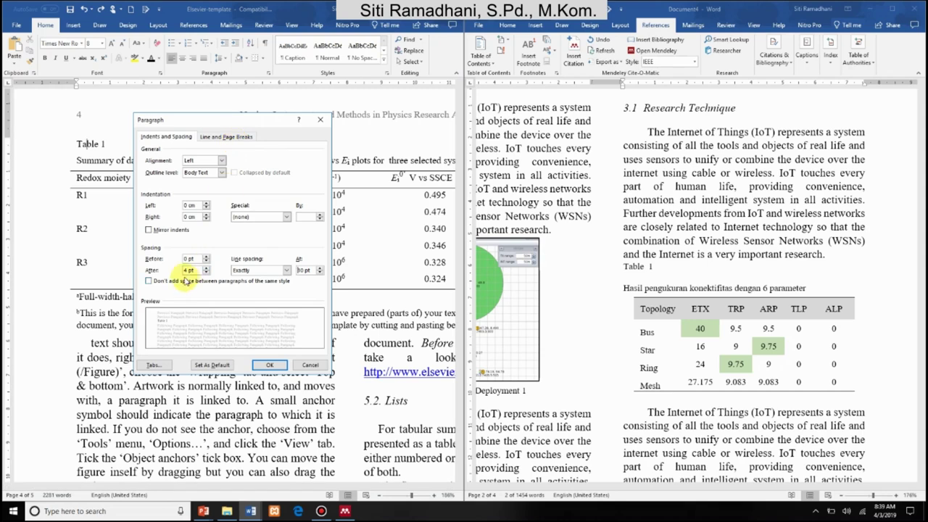
click(311, 367)
Select the "Table 1" caption line above the draft's connectivity table and open its line and paragraph spacing choices
drag(624, 266, 654, 266)
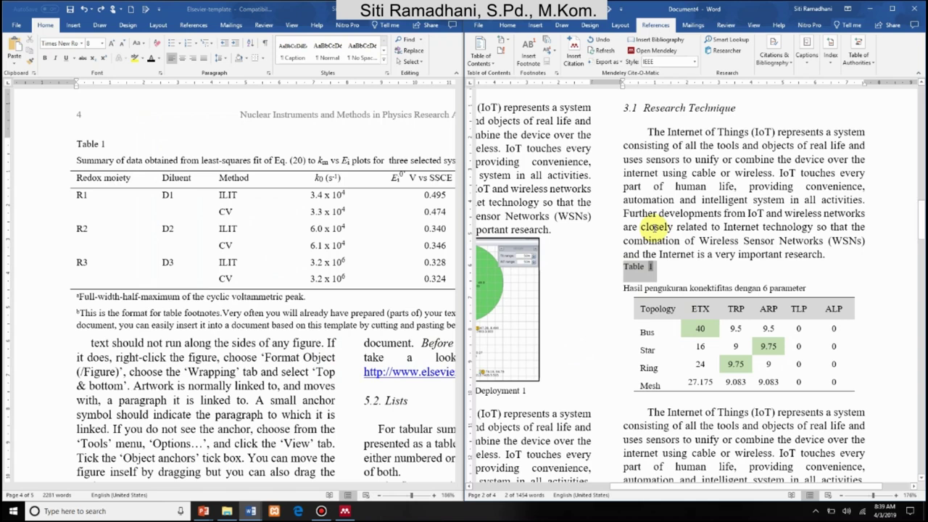
click(506, 25)
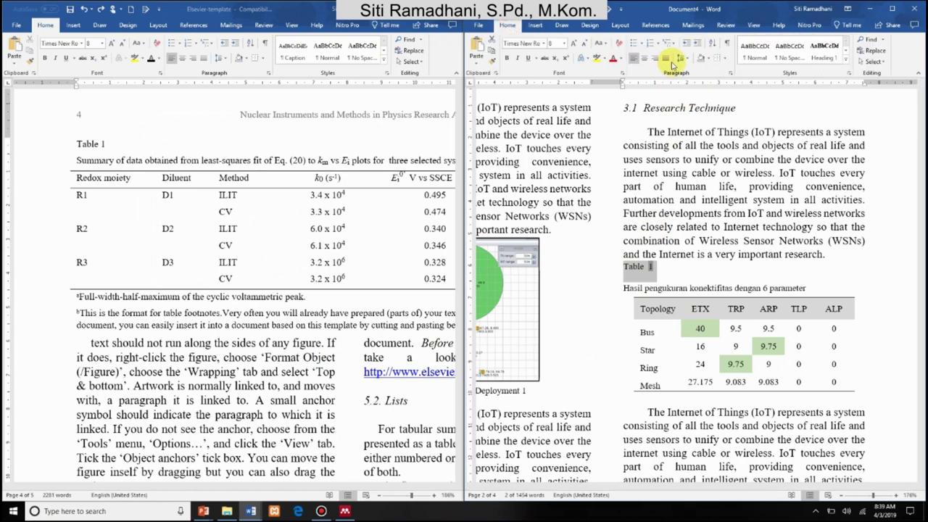
click(681, 58)
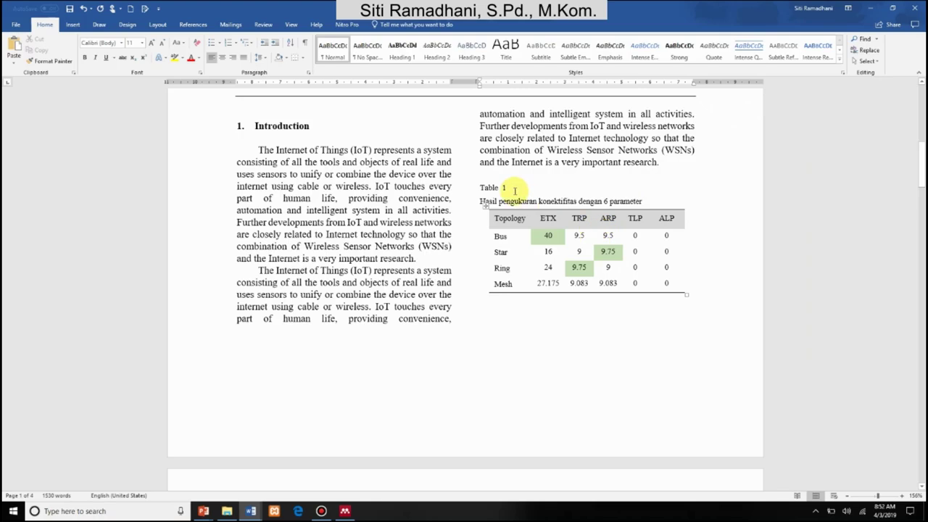
Review the numbered tables, figures and their captions throughout the two-column article
scroll(514, 190, down, 10)
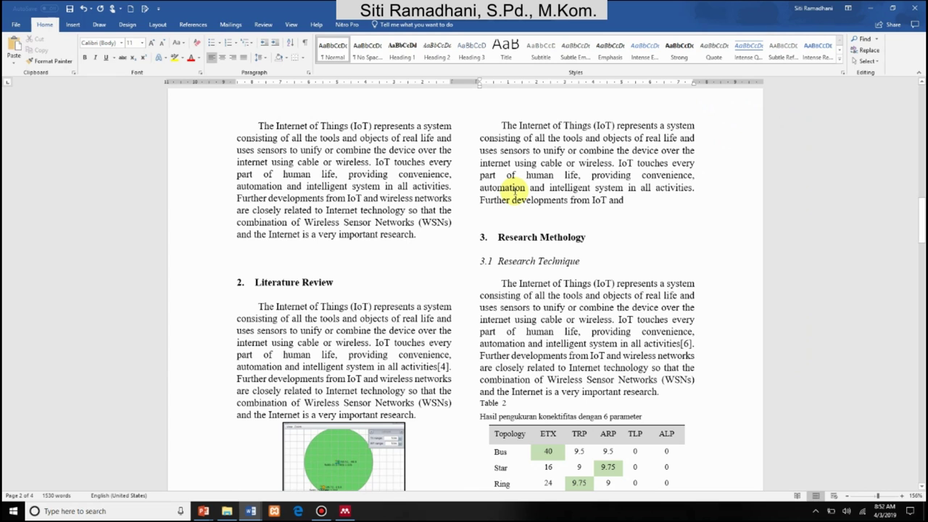
scroll(544, 232, up, 10)
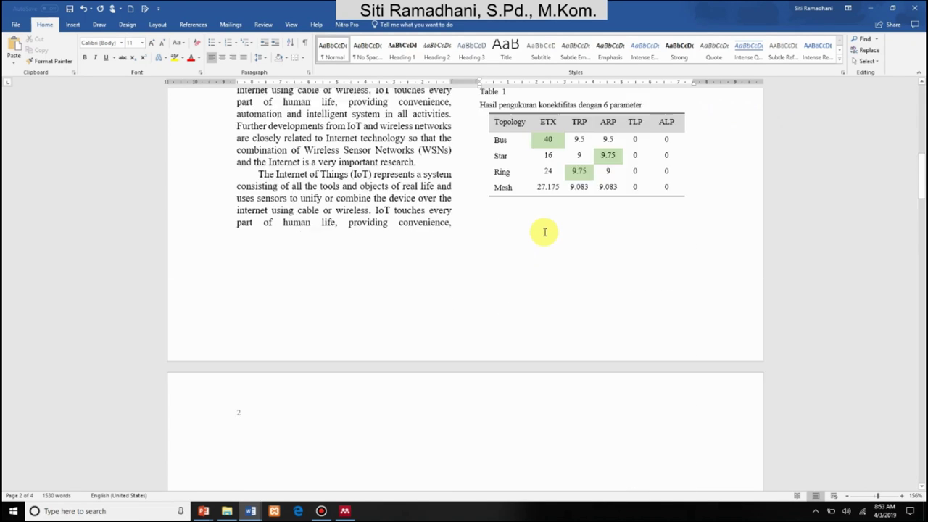
scroll(495, 284, down, 10)
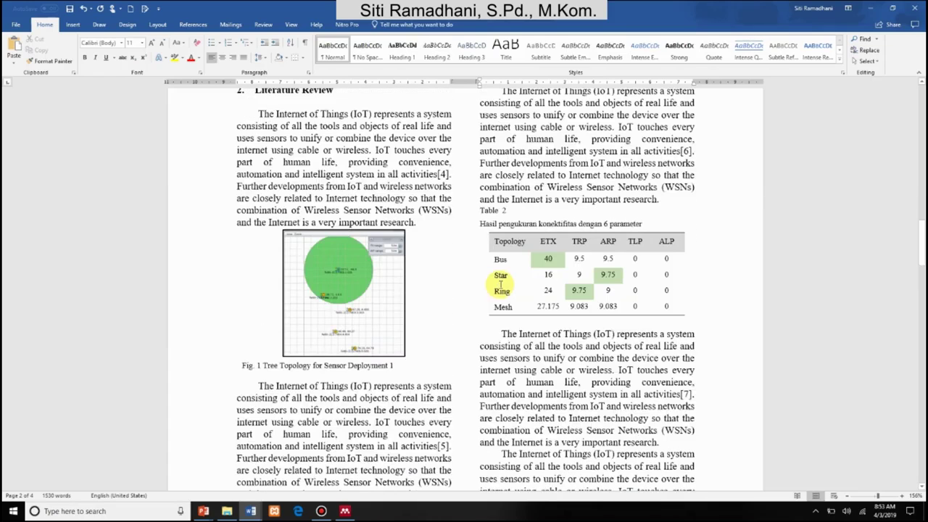
scroll(500, 284, up, 10)
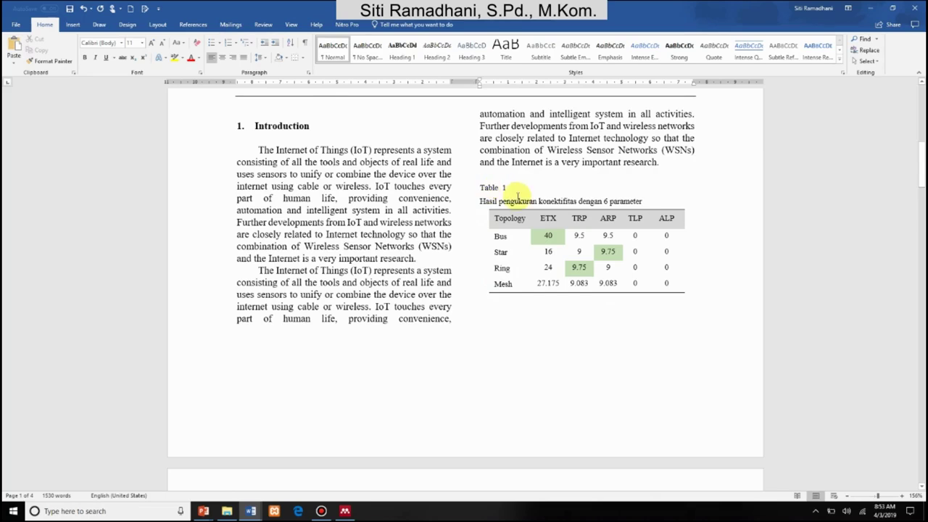
scroll(508, 196, down, 10)
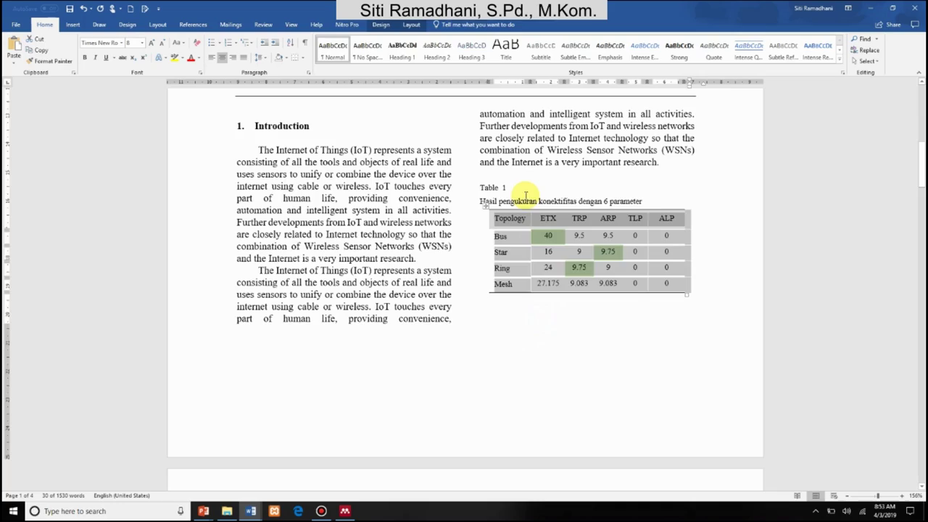
click(526, 196)
scroll(526, 195, down, 10)
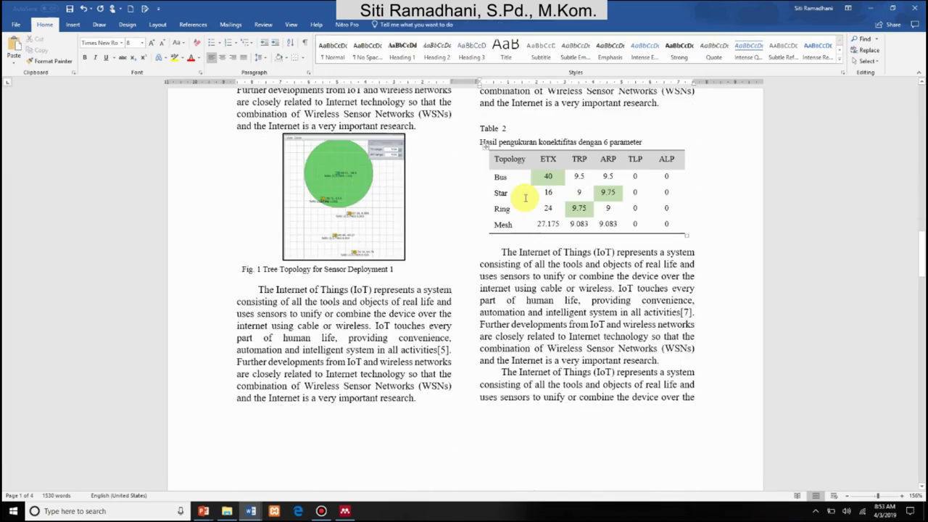
scroll(526, 197, down, 15)
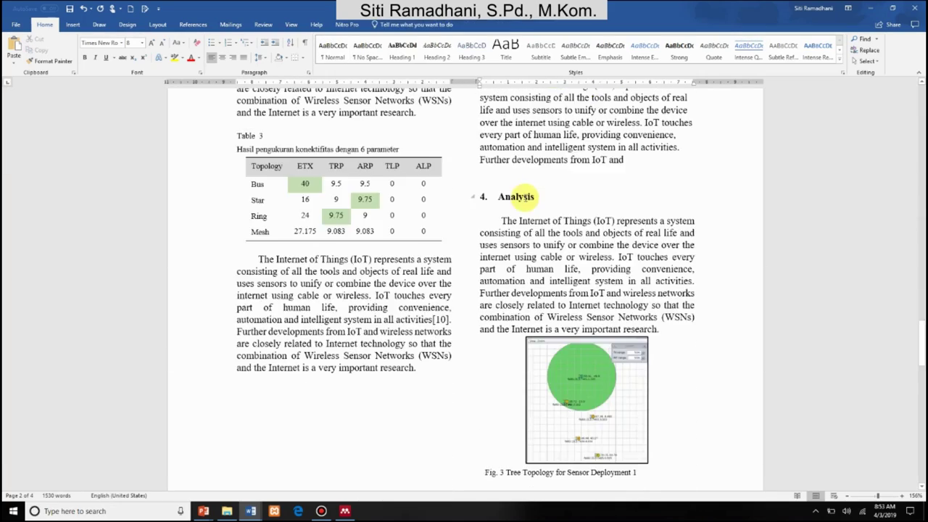
scroll(526, 196, up, 15)
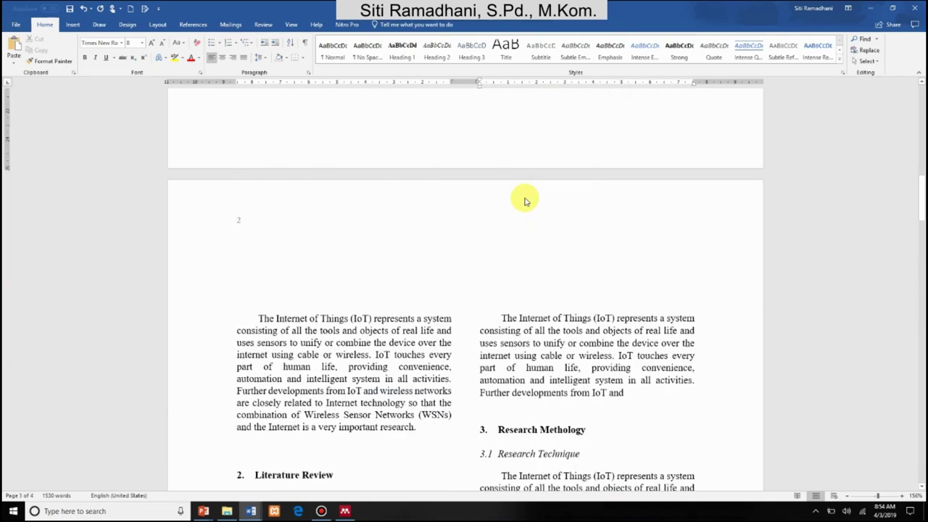
scroll(526, 197, up, 6)
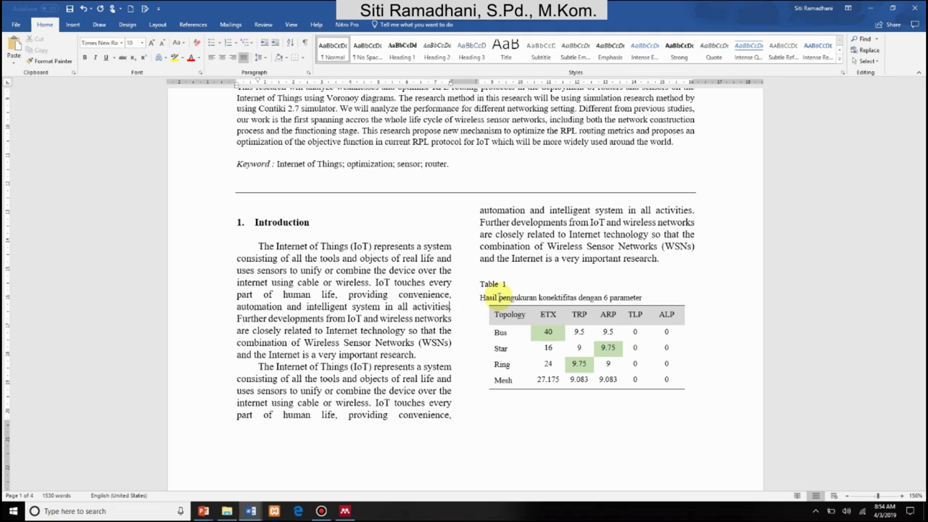
Cite "The Design and Implementation of Smart Campus System" from Mendeley after "activities" in the first Introduction paragraph
click(193, 24)
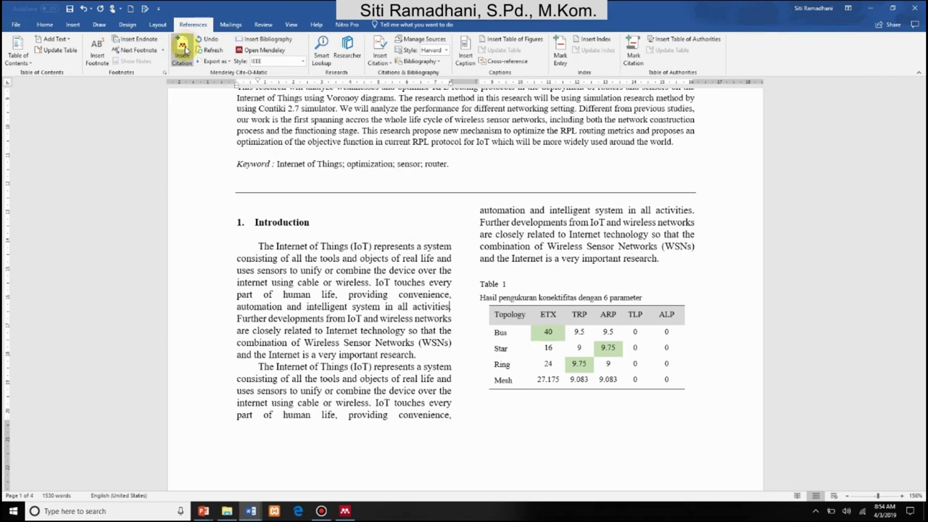
click(182, 48)
click(507, 338)
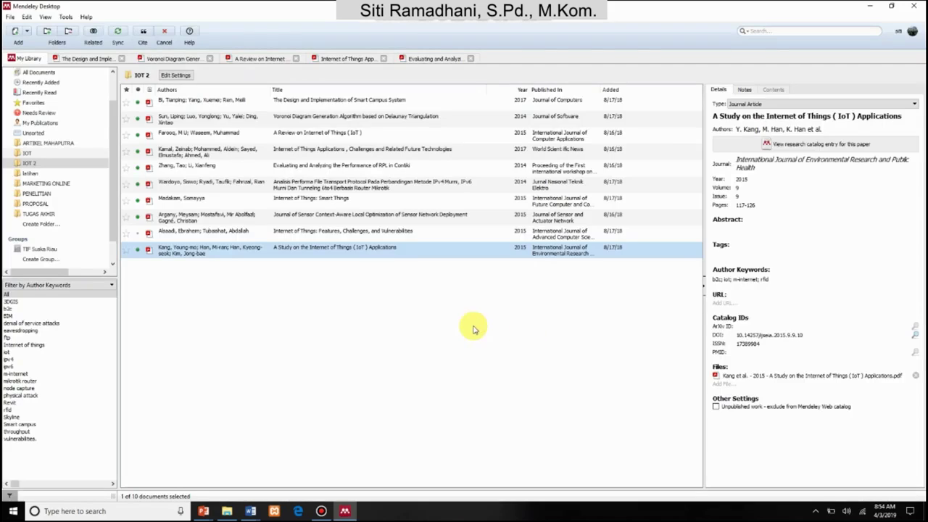
click(187, 100)
click(142, 29)
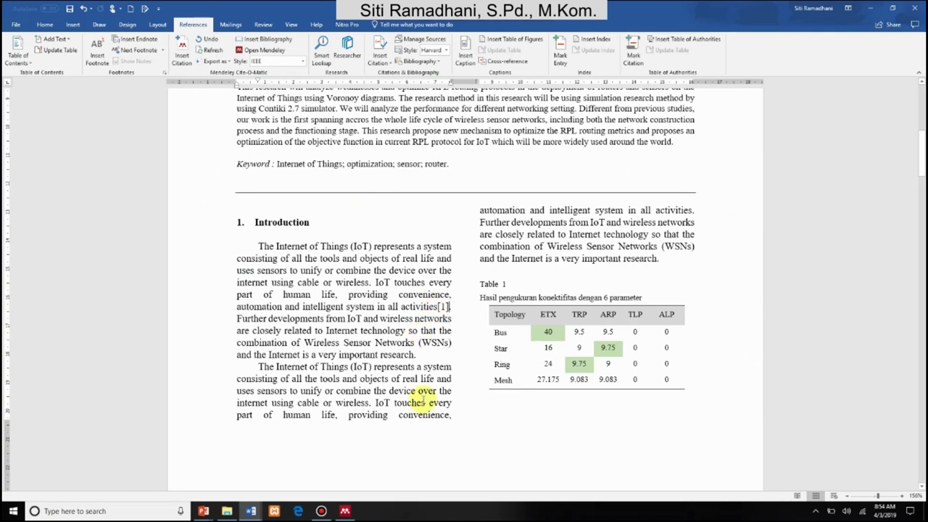
Cite "Voronoi Diagram Generation Algorithm based on Delaunay Triangulation" from Mendeley after "activities" in the paragraph above Table 1
scroll(594, 282, down, 3)
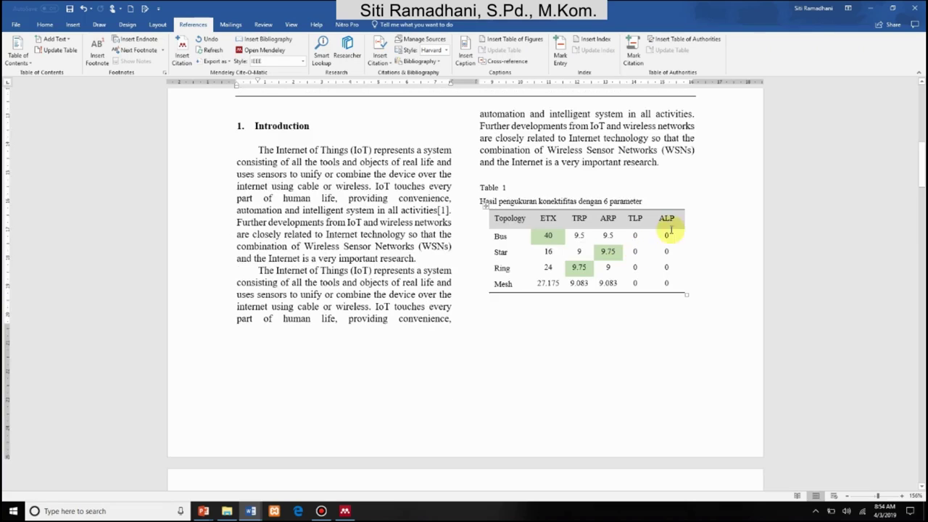
click(181, 54)
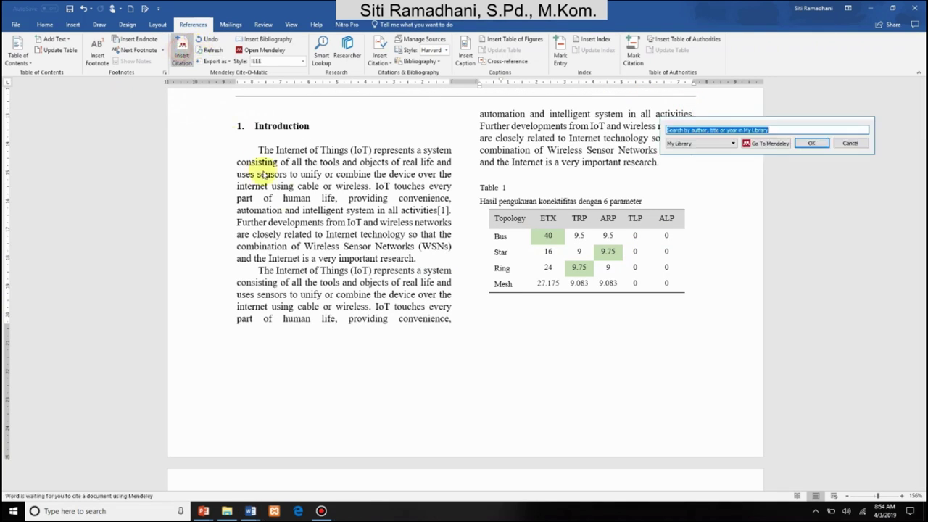
click(762, 143)
click(203, 119)
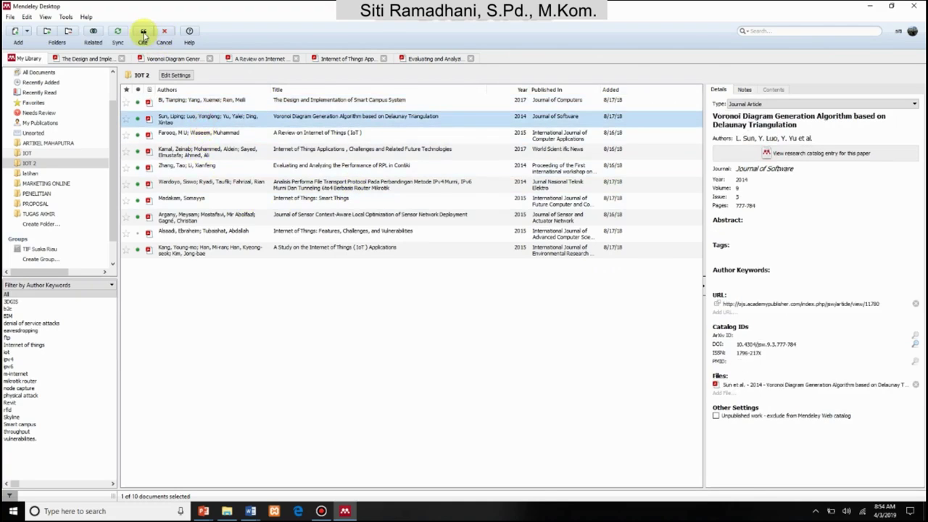
click(142, 31)
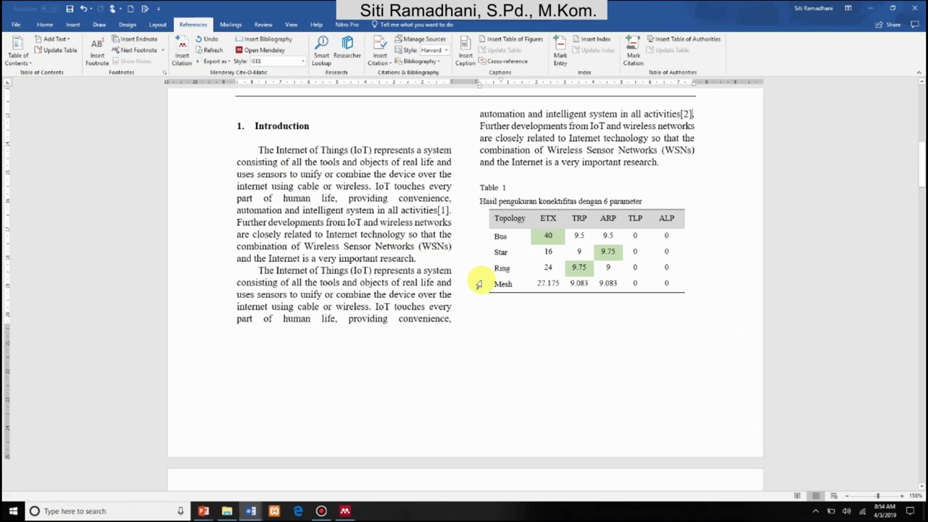
Cite "A Review on Internet of Things (IoT)" from Mendeley after "activities" in the page 2 paragraph above Literature Review
scroll(476, 279, down, 10)
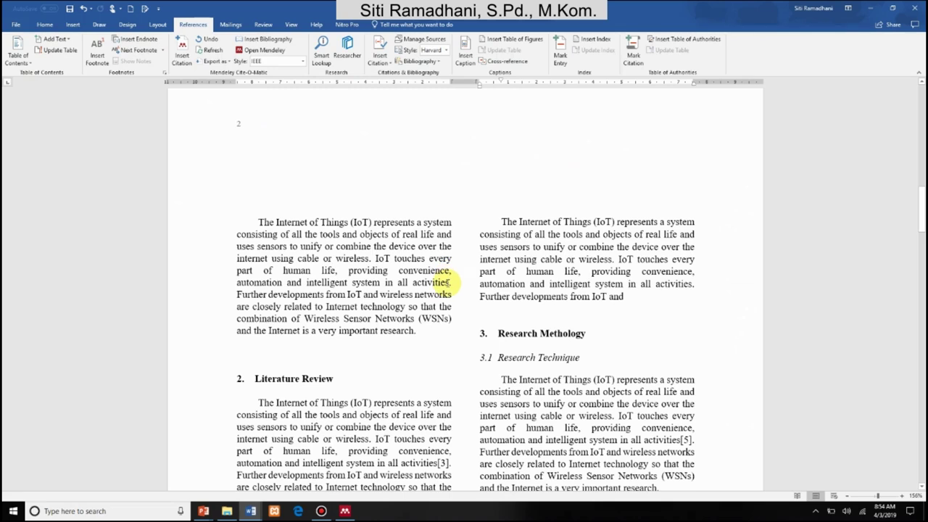
click(449, 282)
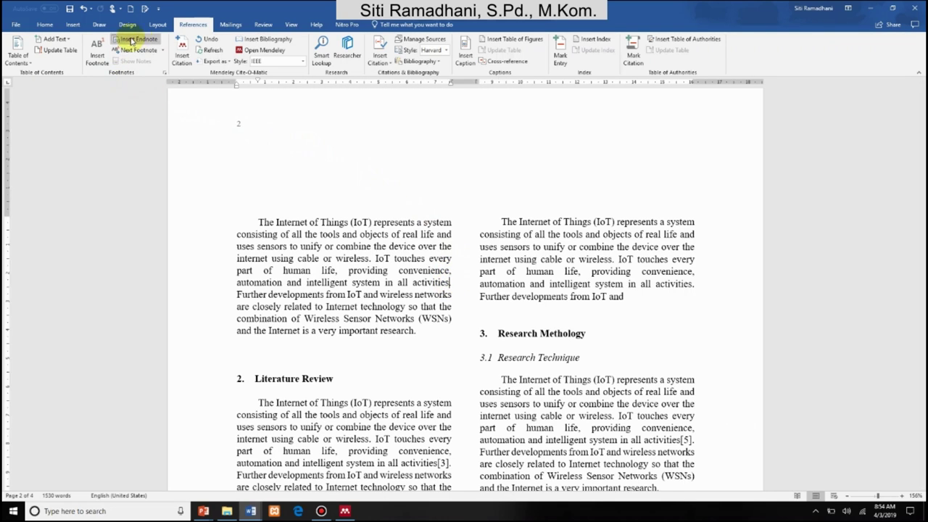
click(181, 52)
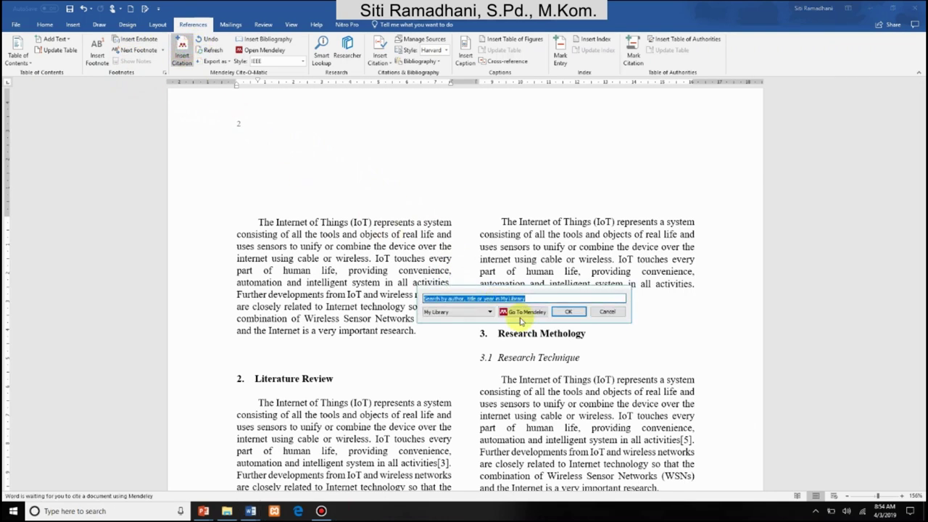
click(520, 312)
click(227, 134)
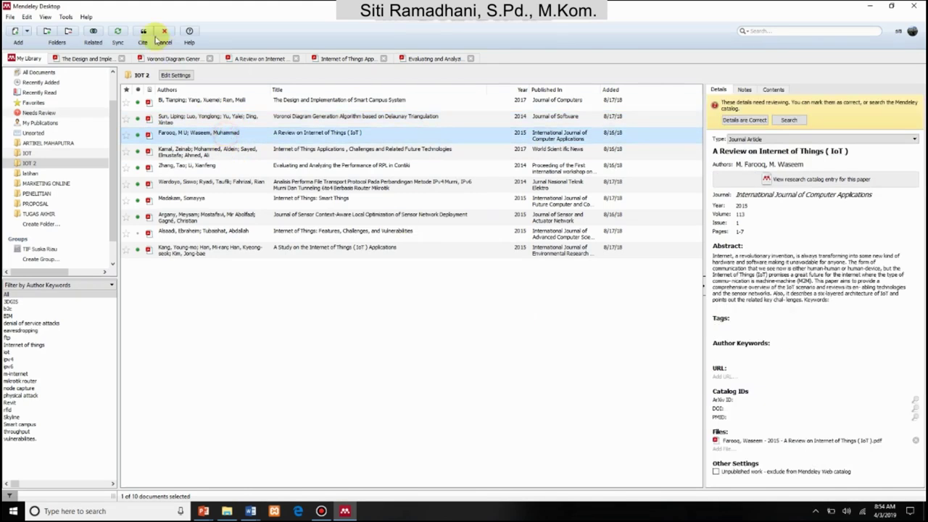
click(143, 31)
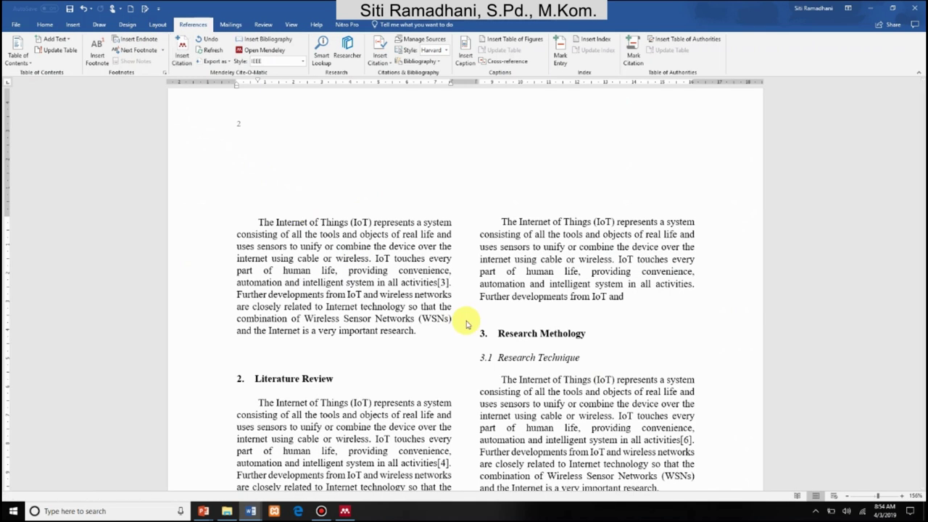
Insert the Mendeley bibliography on a new line below the References heading on the last page
scroll(463, 324, down, 3)
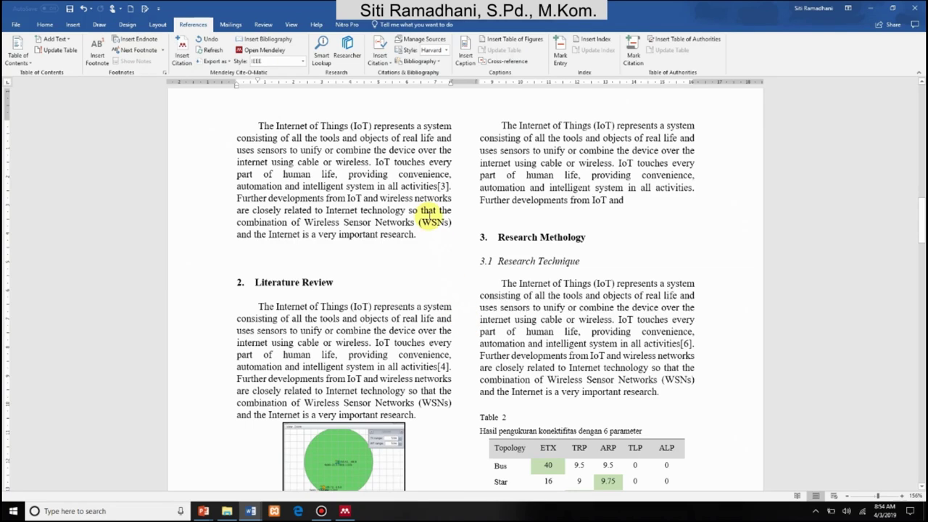
scroll(428, 216, down, 9)
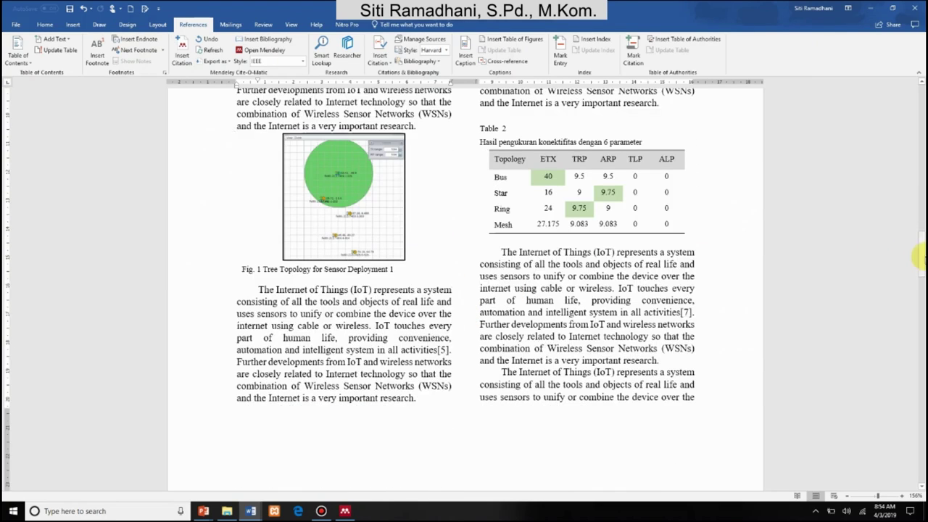
drag(922, 258, 914, 377)
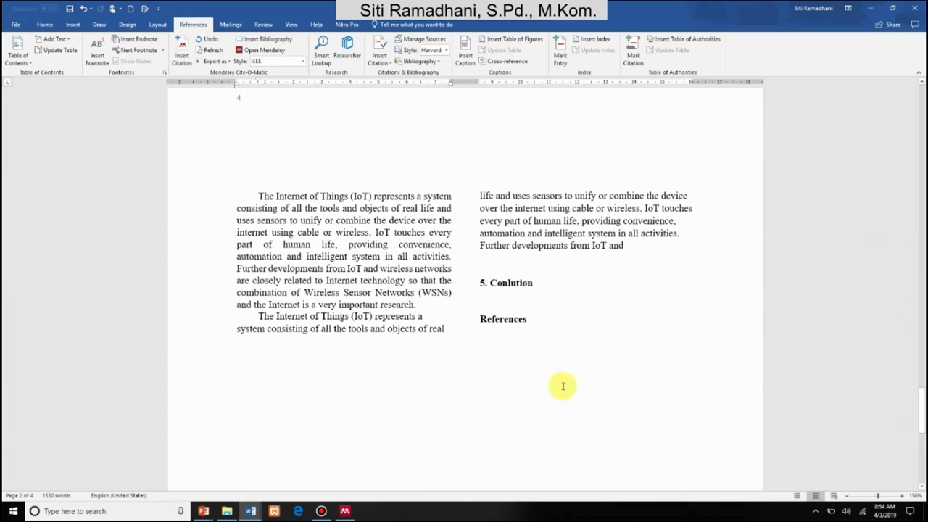
click(491, 320)
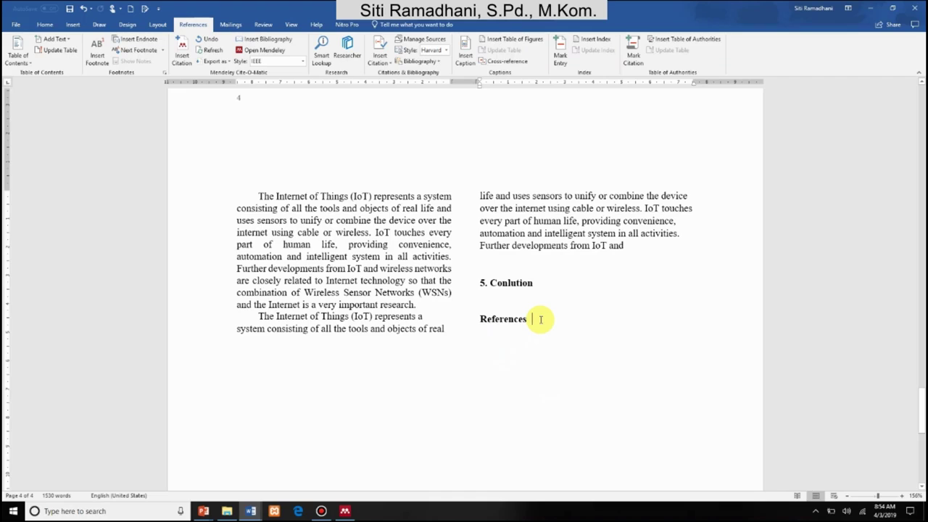
key(Return)
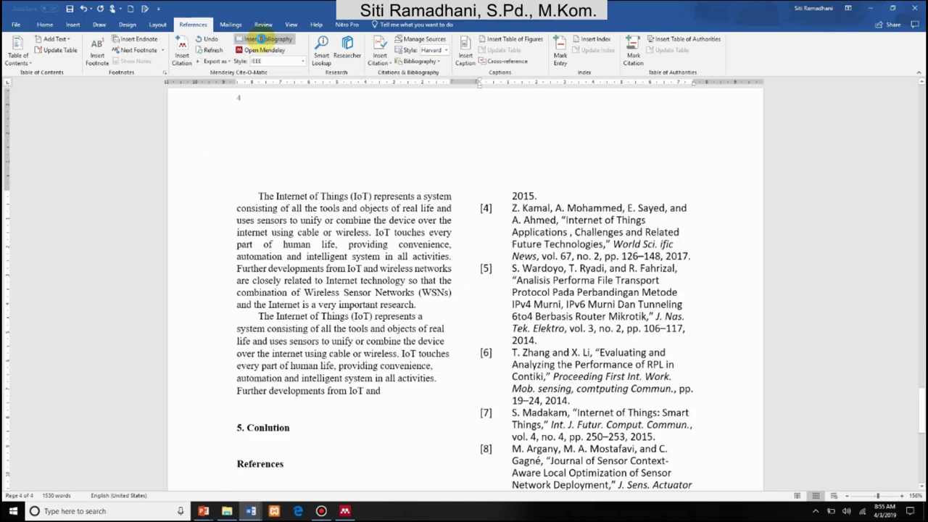
Format all ten bibliography entries under References in Times New Roman, 8 pt
scroll(239, 428, down, 2)
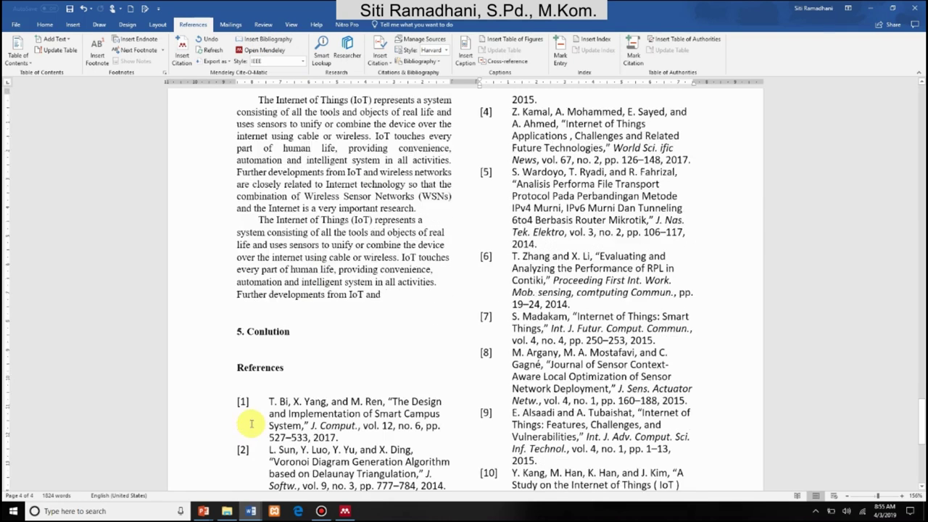
click(256, 355)
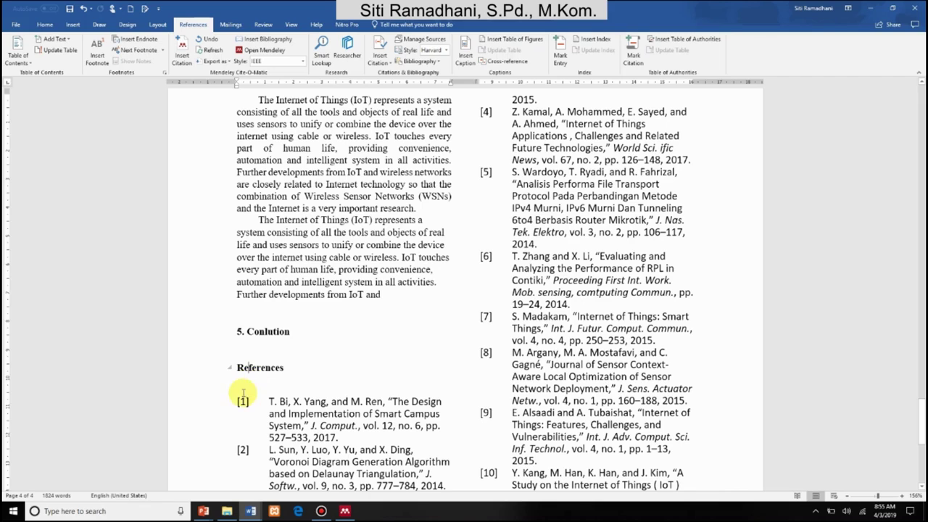
drag(233, 403, 694, 275)
scroll(609, 285, up, 4)
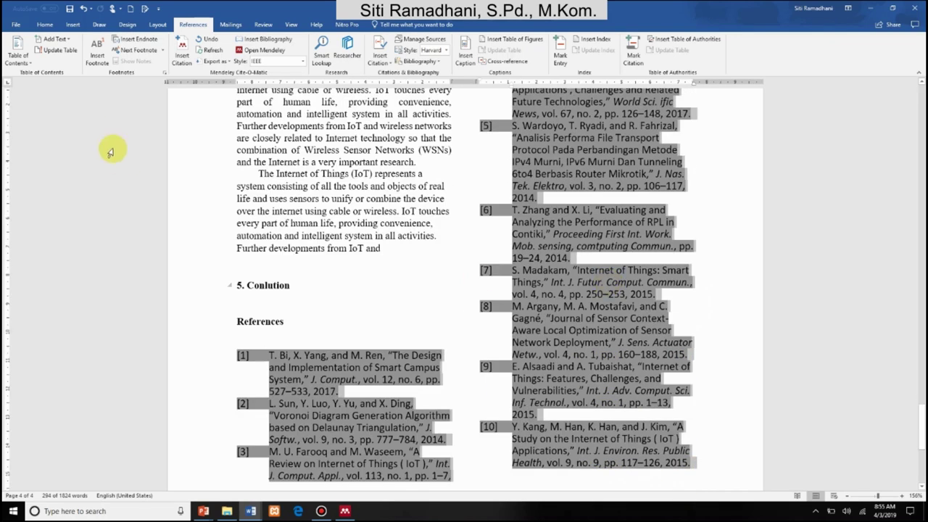
click(44, 23)
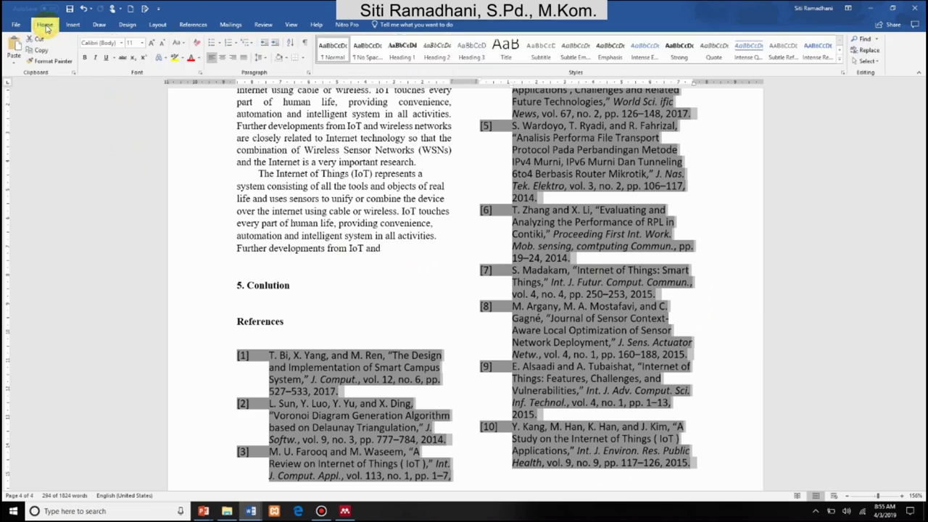
click(121, 43)
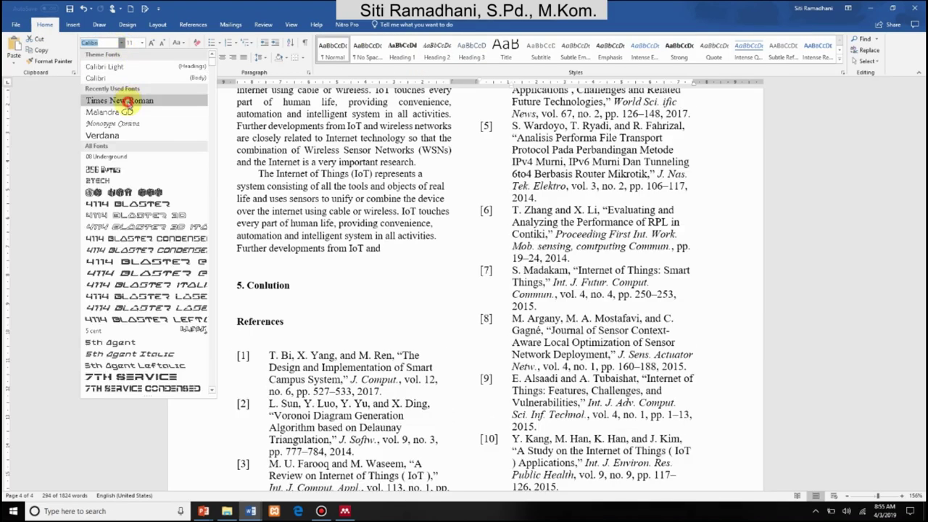
click(127, 99)
click(143, 43)
click(130, 55)
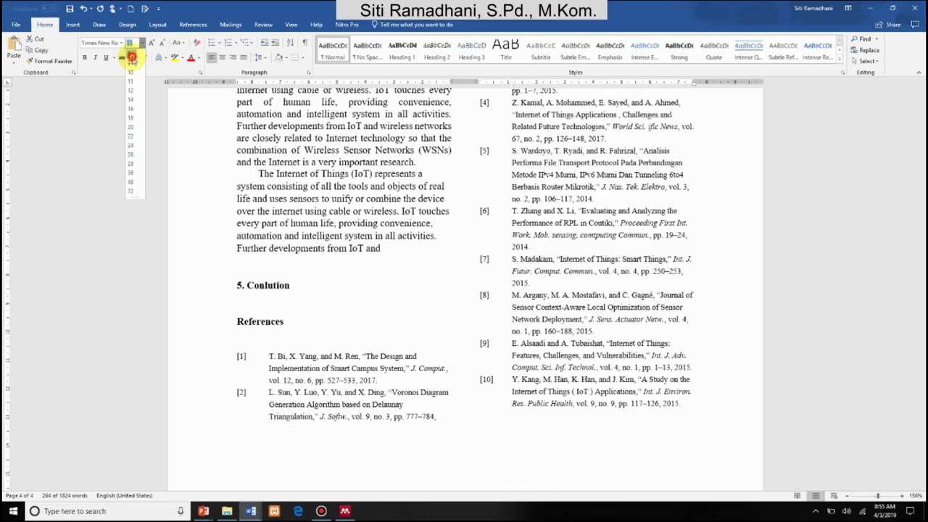
Set the bibliography's line spacing to exactly 10 pt and delete the blank line below the References heading
click(262, 58)
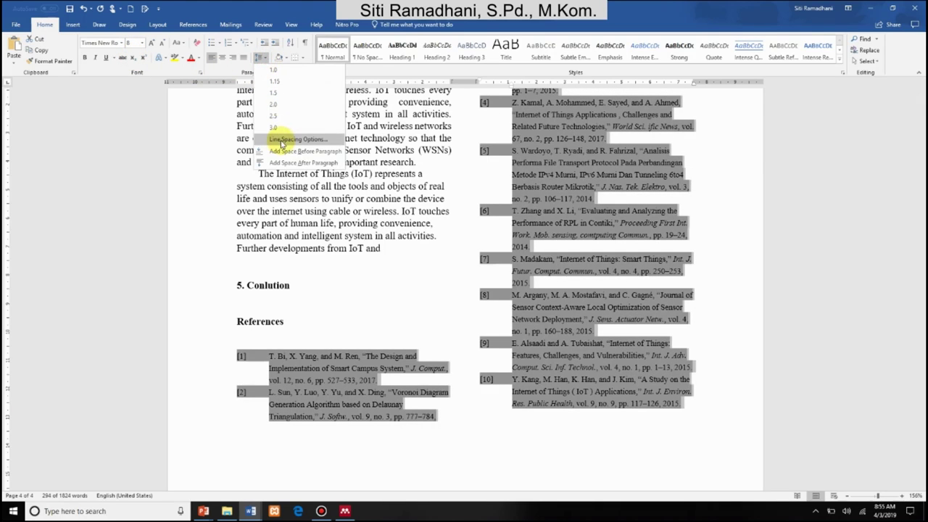
click(283, 143)
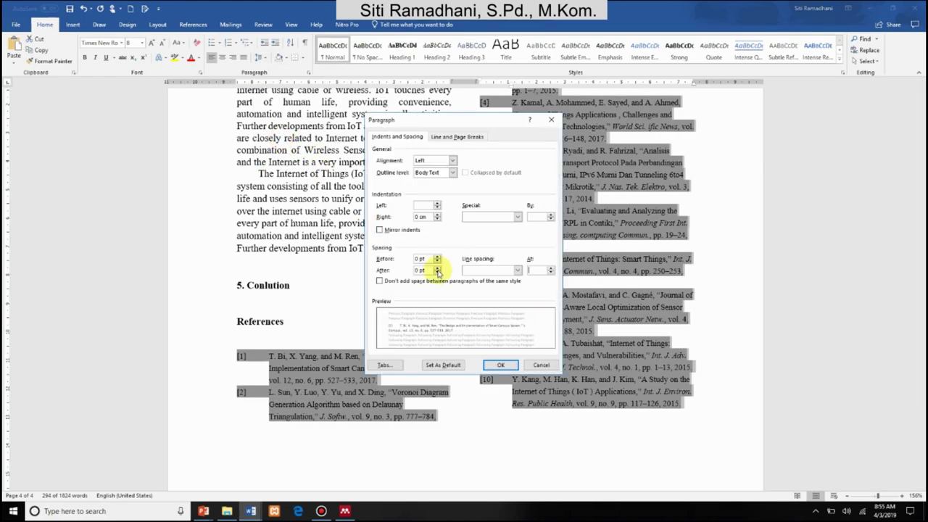
click(482, 271)
click(478, 304)
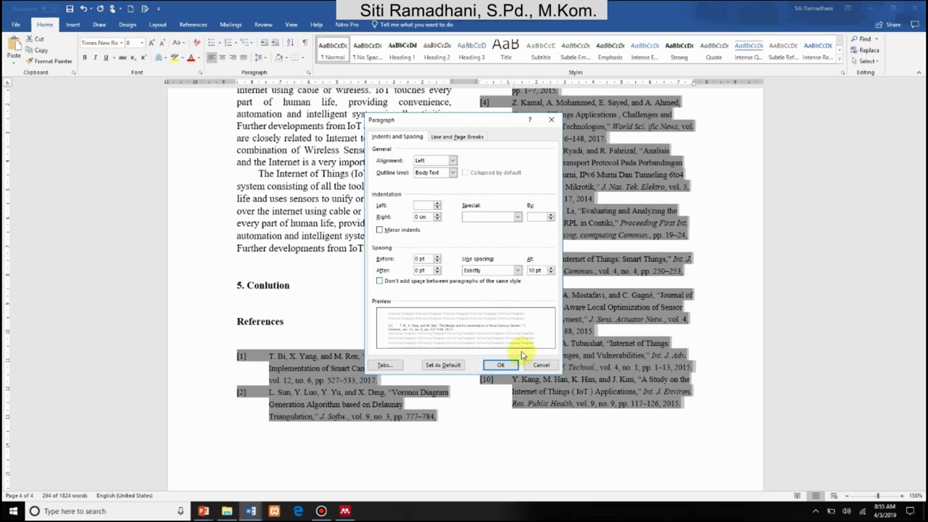
click(504, 364)
click(245, 343)
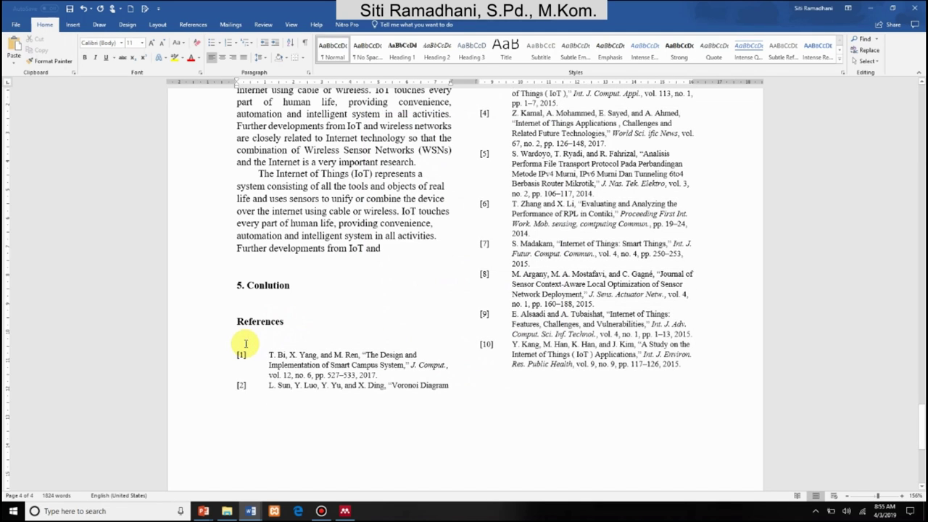
key(Delete)
Reduce the hanging indent of all bibliography entries to about 0.5 cm and justify their text
key(ctrl+shift+End)
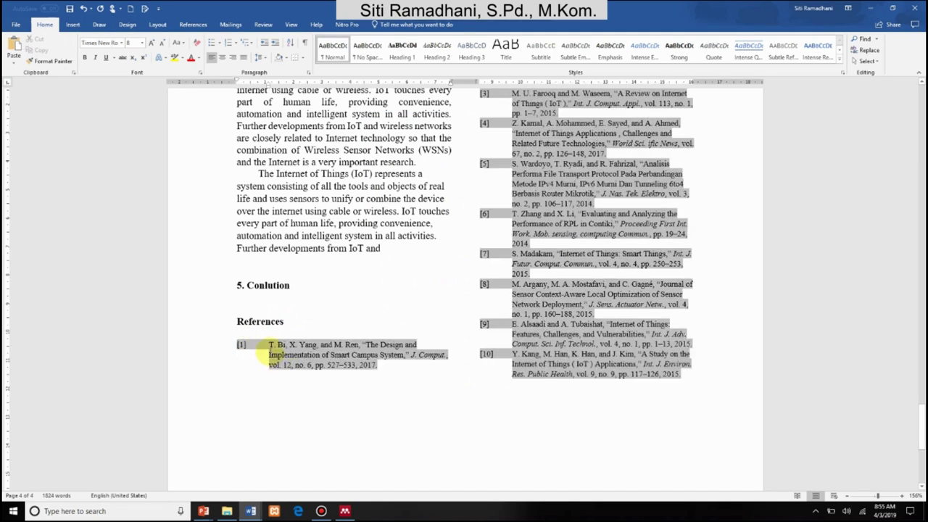
mouse_move(266, 346)
mouse_down()
mouse_move(567, 389)
mouse_move(684, 378)
mouse_up()
scroll(649, 291, up, 3)
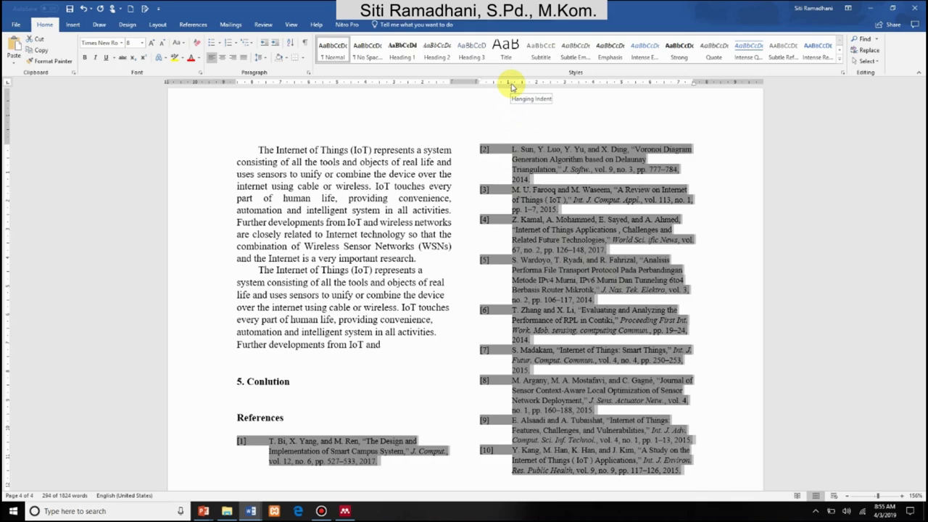
drag(511, 86, 492, 85)
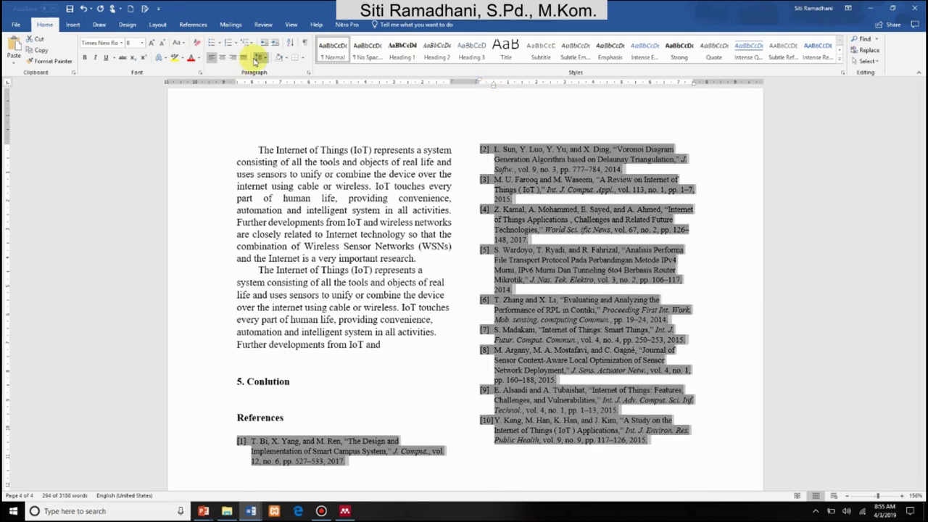
click(245, 59)
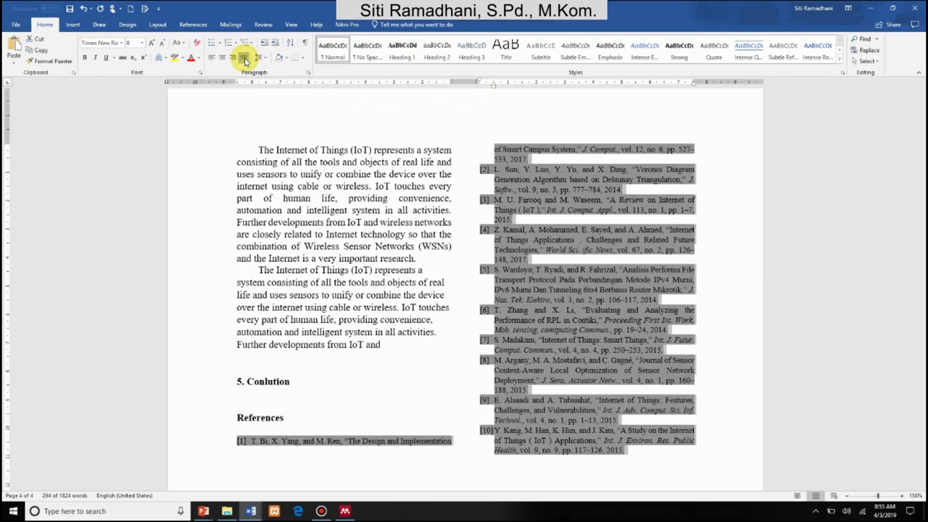
click(300, 418)
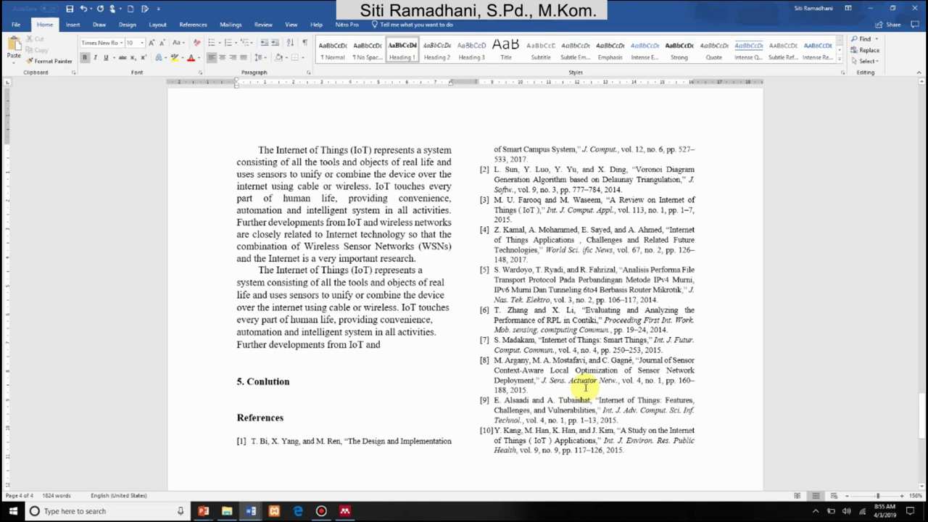
Show the Navigation Pane and use it to go from Research Methology back to the Introduction heading
click(292, 26)
click(179, 61)
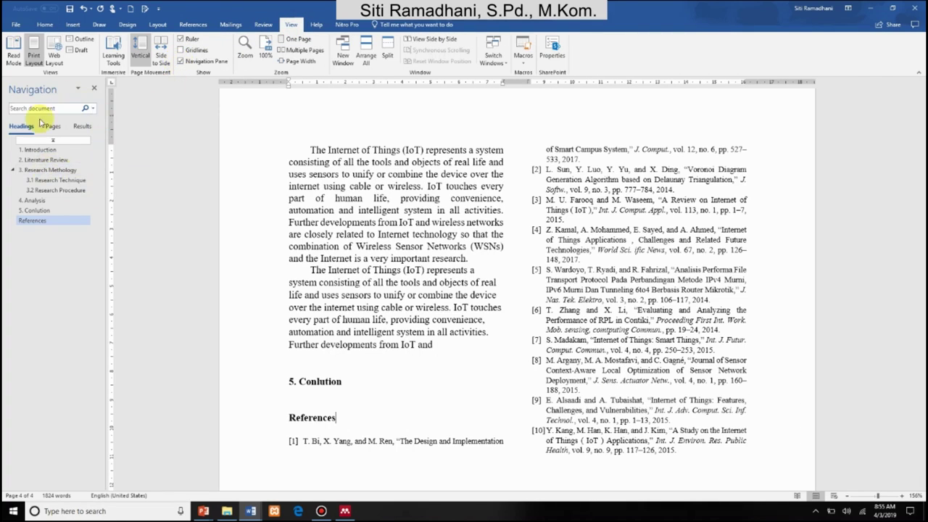
click(47, 168)
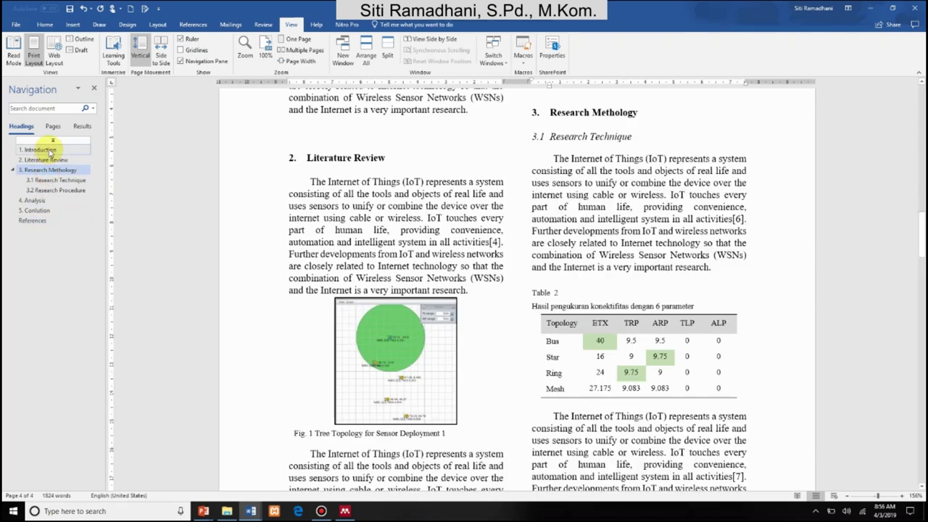
click(48, 150)
click(49, 163)
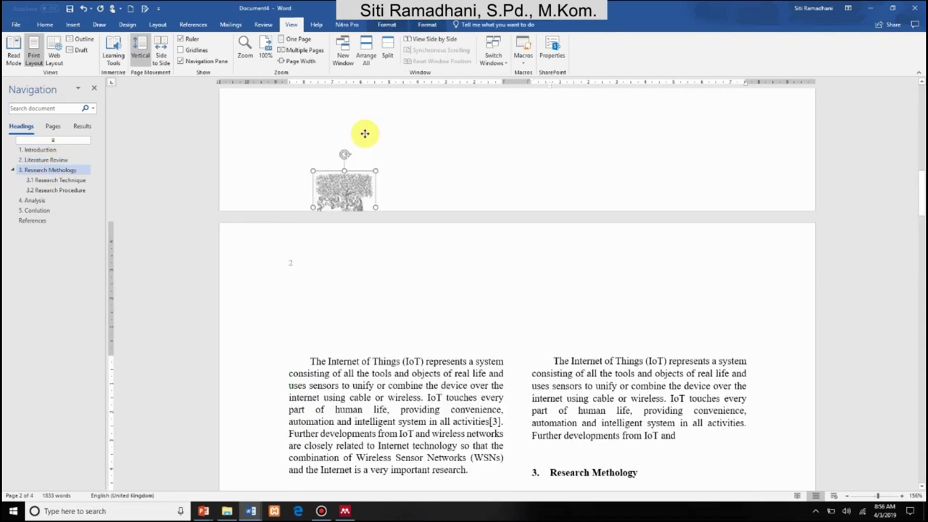
Place the Elsevier logo on page 1 above the article title, aligned with the left margin
scroll(348, 163, up, 8)
scroll(384, 299, down, 8)
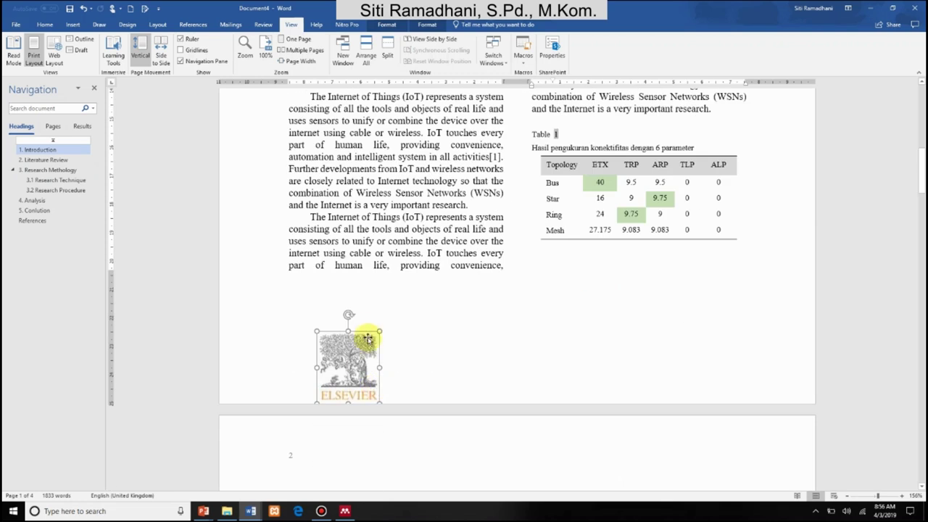
drag(364, 337, 395, 314)
drag(421, 209, 329, 191)
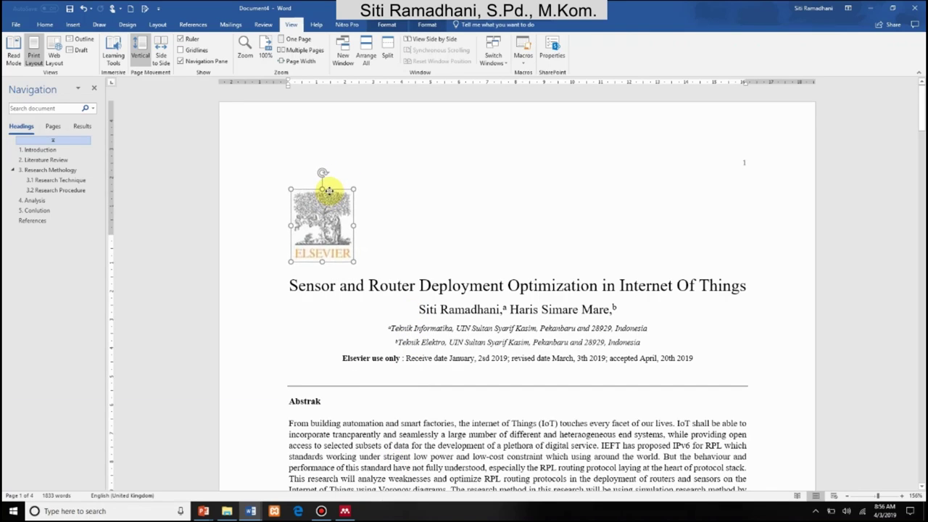
Paste the "Nuclear Instruments & Methods in Physics Research Section A" block and place it above the title's right end, below the page number
mouse_move(243, 502)
key(ctrl+v)
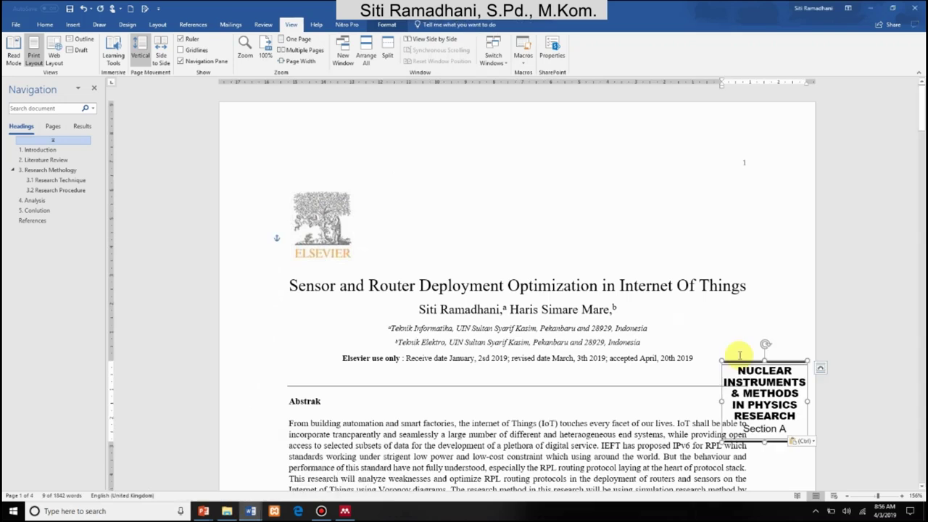
drag(742, 361, 679, 185)
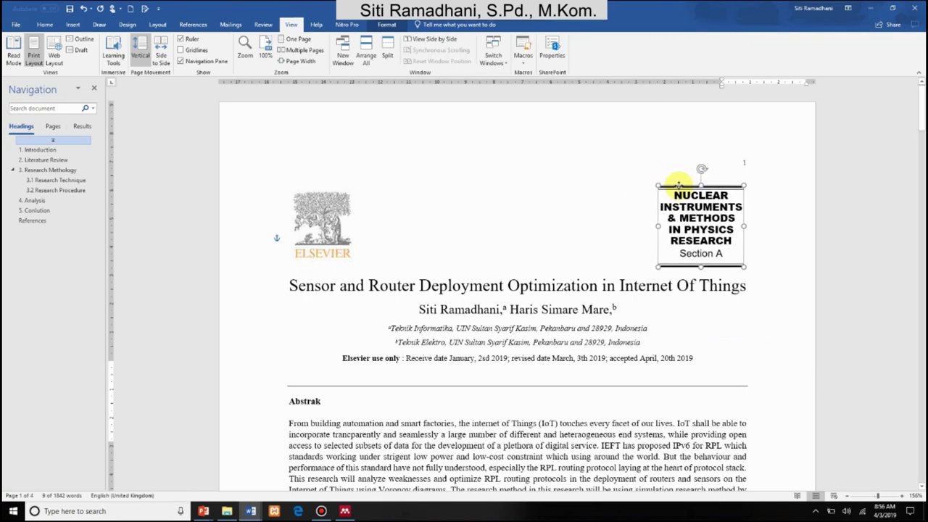
click(764, 246)
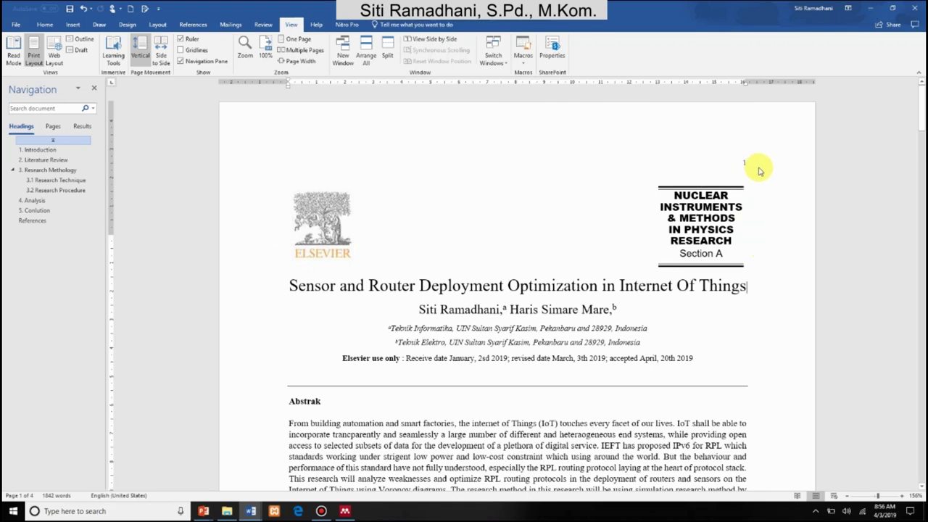
Open the page 1 header, examine its page number and the Different Odd & Even Pages option, and close the header
ctrl+scroll(772, 174, up, 7)
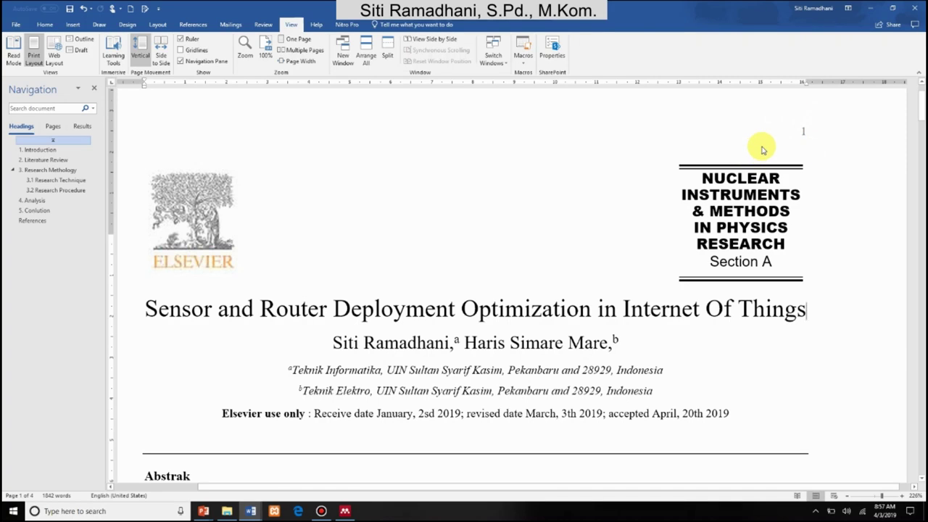
scroll(807, 145, down, 2)
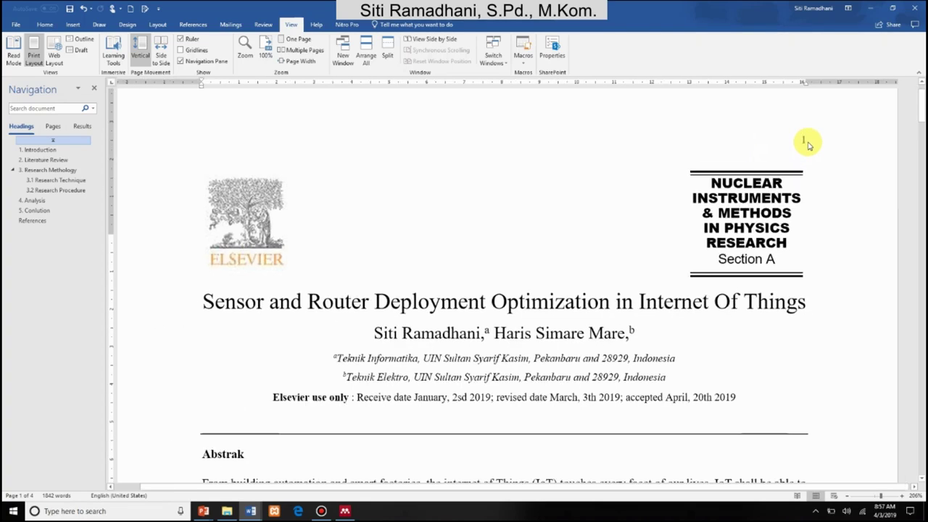
scroll(808, 145, down, 1)
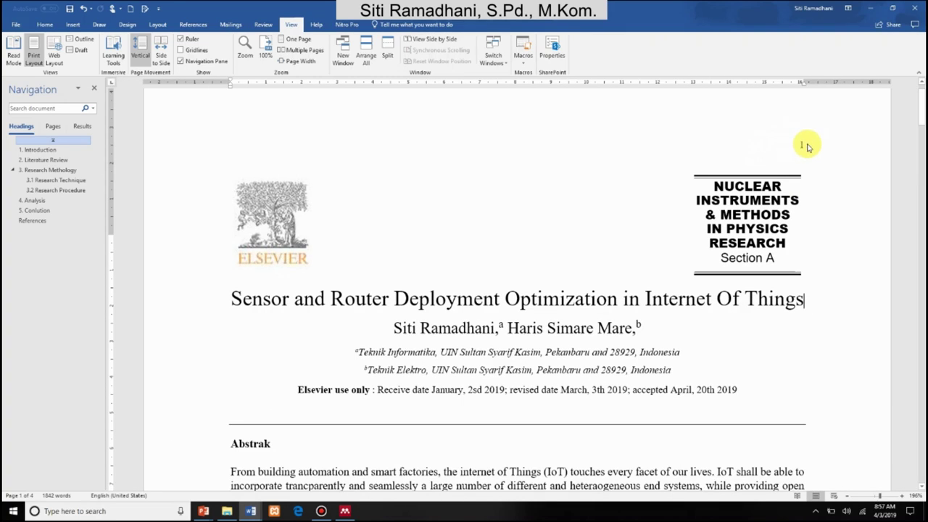
double_click(807, 145)
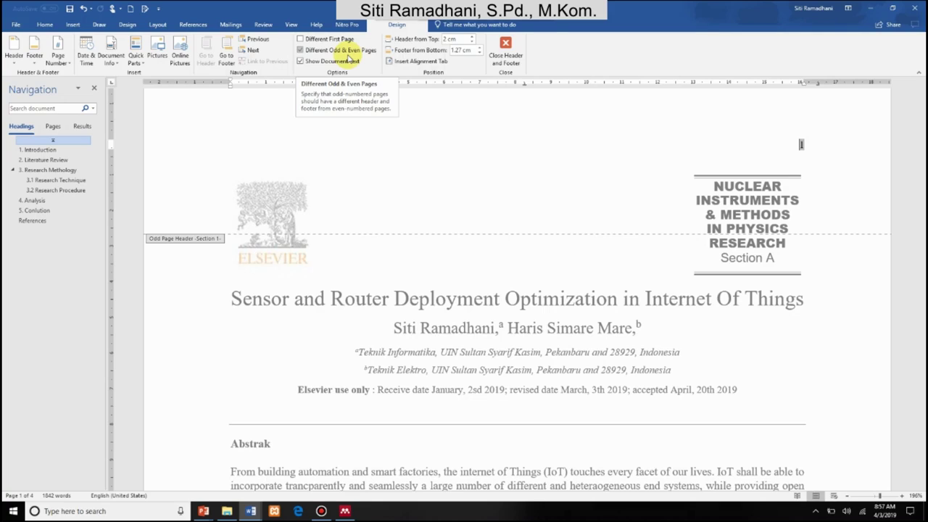
click(505, 54)
Move the page number in the page 2 header slightly lower and close the header
scroll(472, 242, down, 5)
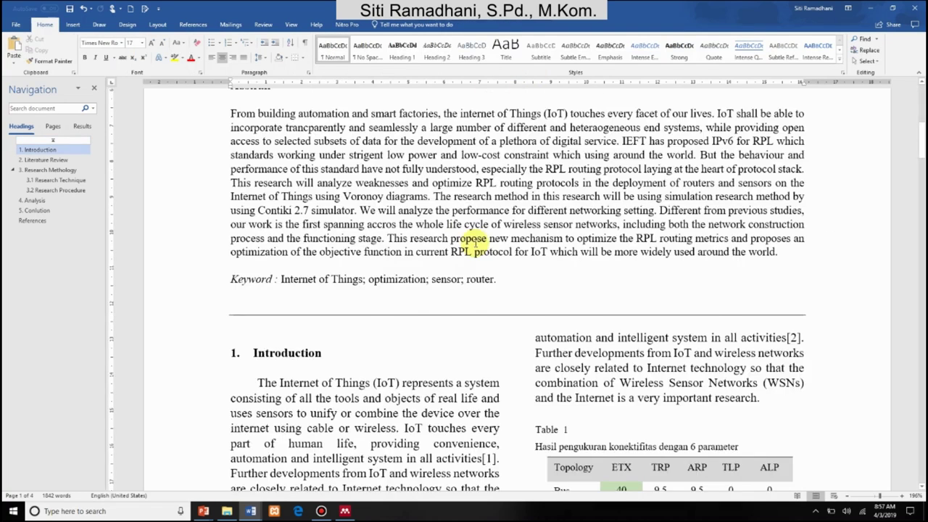
scroll(472, 242, down, 8)
scroll(276, 151, down, 2)
scroll(248, 180, up, 2)
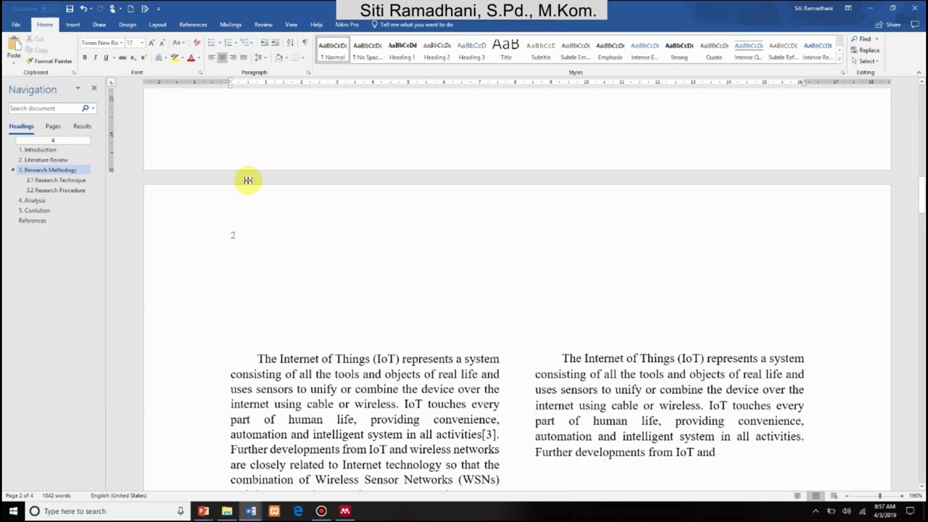
double_click(234, 232)
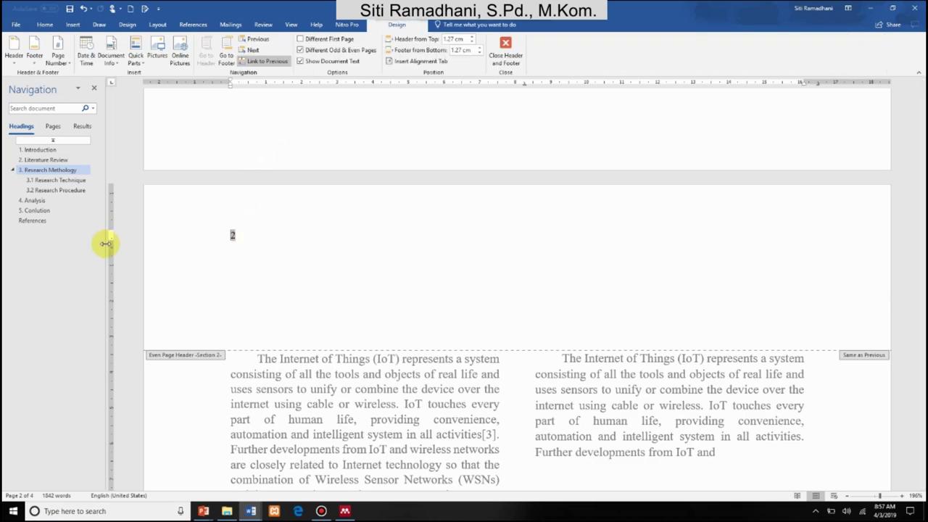
mouse_move(106, 244)
mouse_down()
mouse_move(108, 259)
mouse_move(110, 246)
mouse_up()
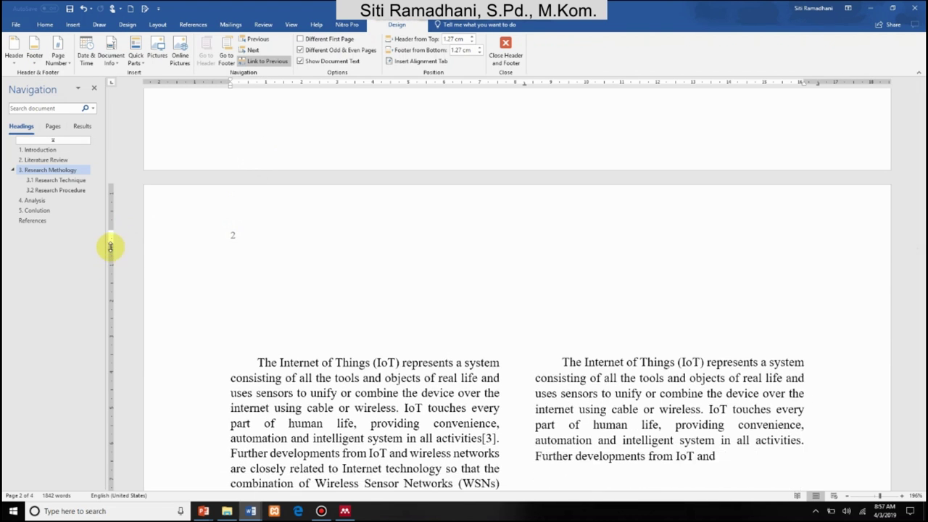
key(Escape)
double_click(235, 236)
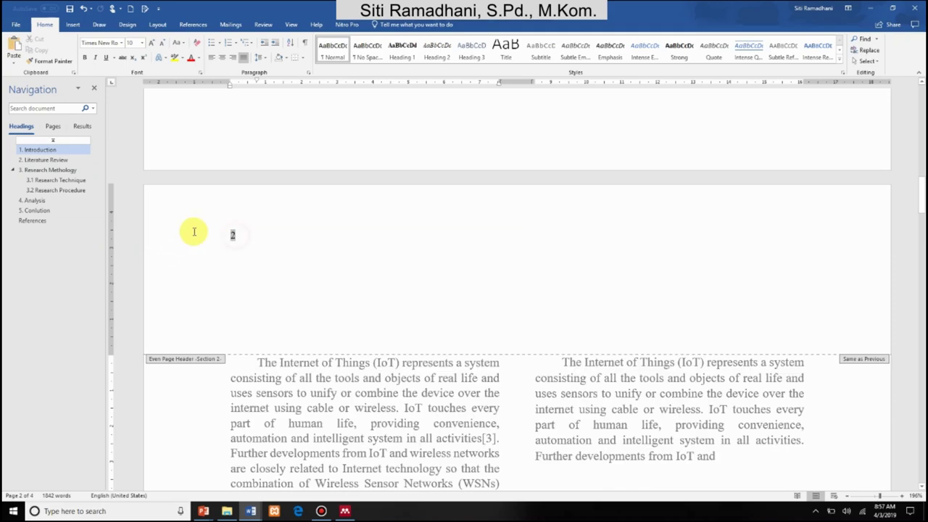
drag(110, 228, 111, 234)
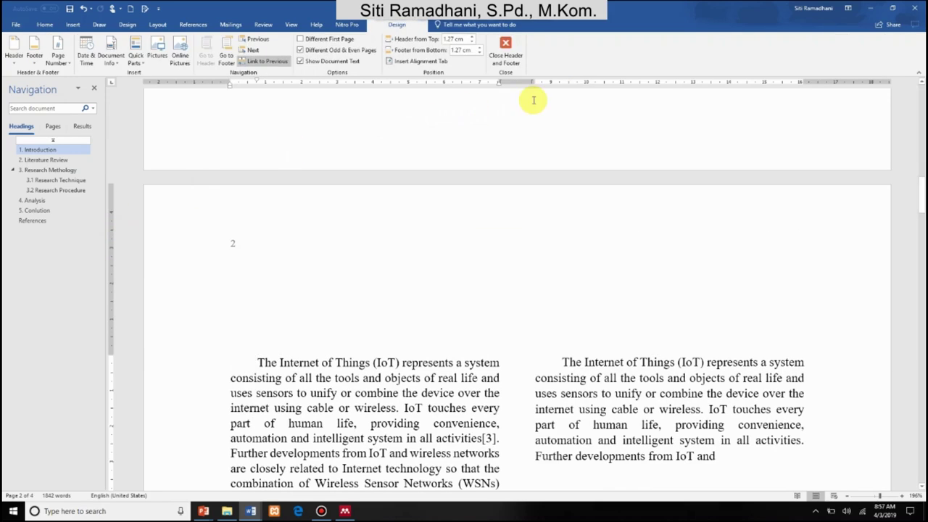
click(511, 62)
scroll(450, 250, down, 3)
scroll(450, 250, up, 5)
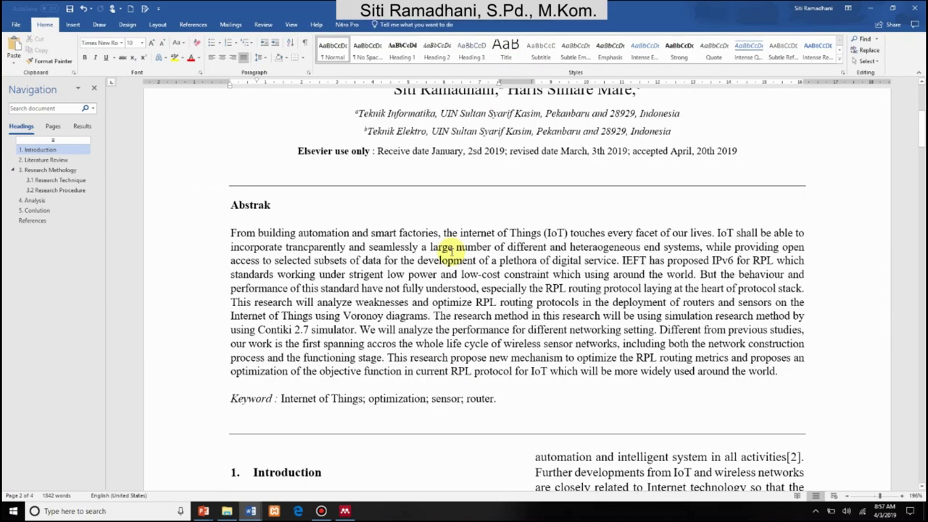
ctrl+scroll(508, 261, down, 8)
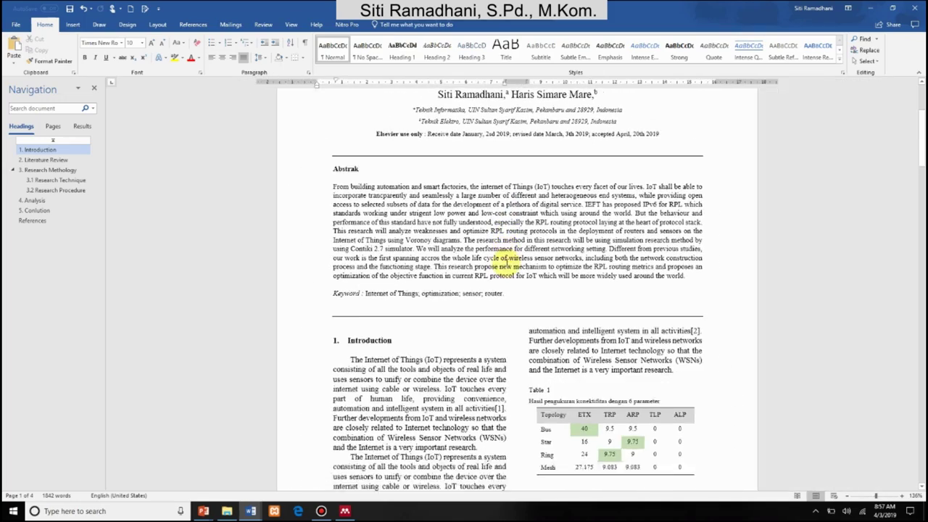
Review the finished article's layout from the abstract through the references and back to the page 1 logos and title
ctrl+scroll(540, 271, up, 4)
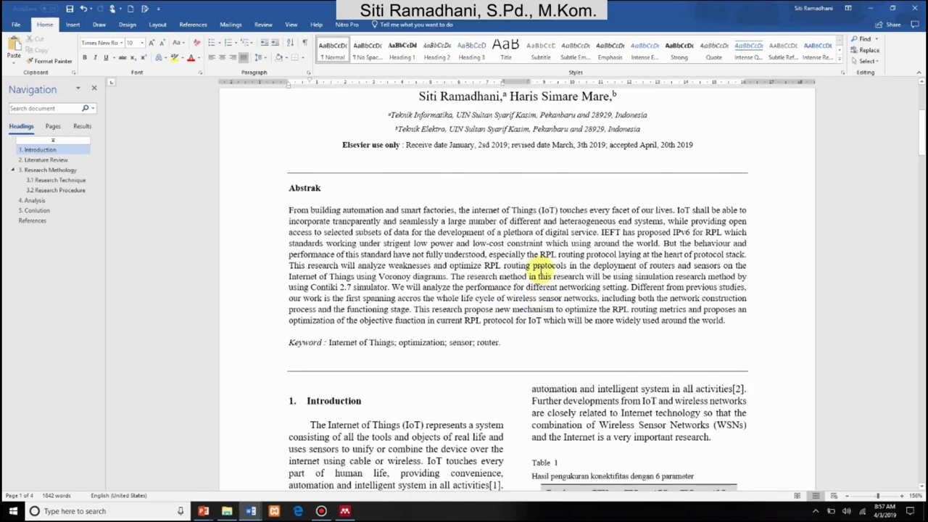
scroll(540, 269, down, 20)
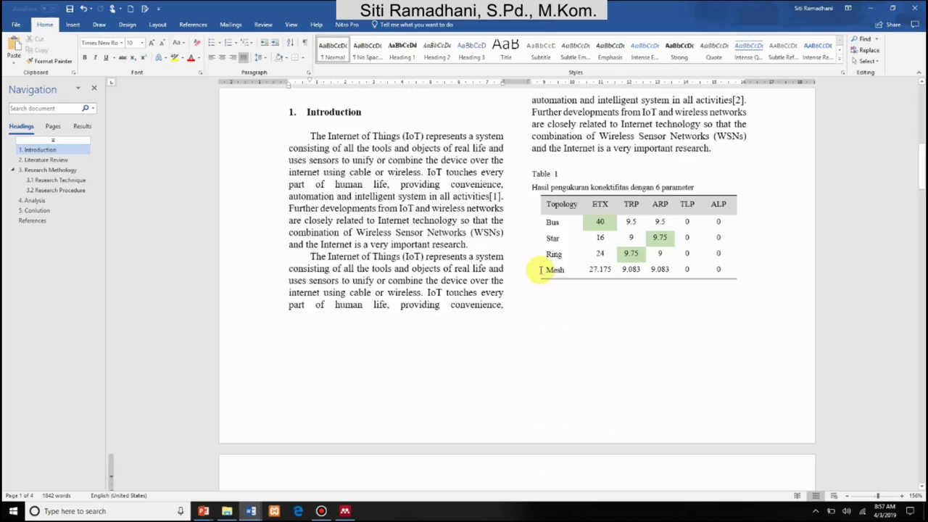
scroll(540, 271, down, 15)
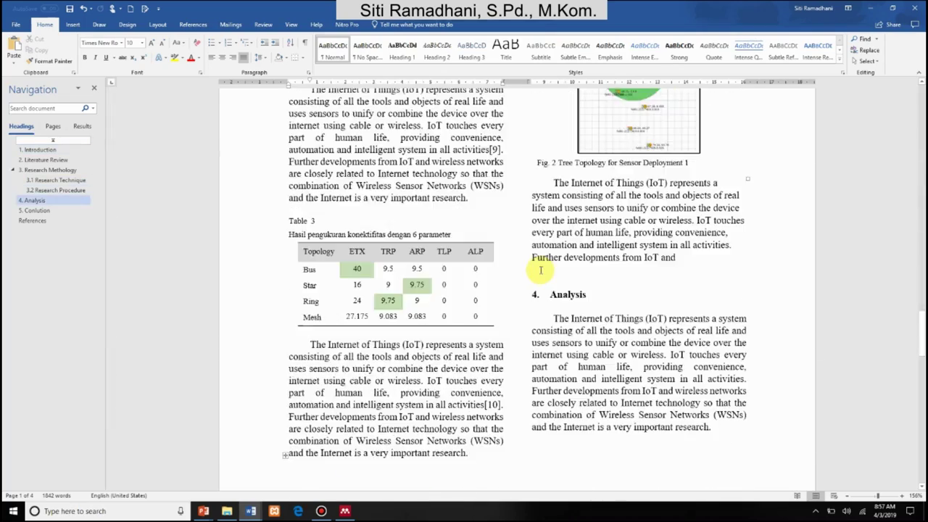
scroll(540, 271, down, 5)
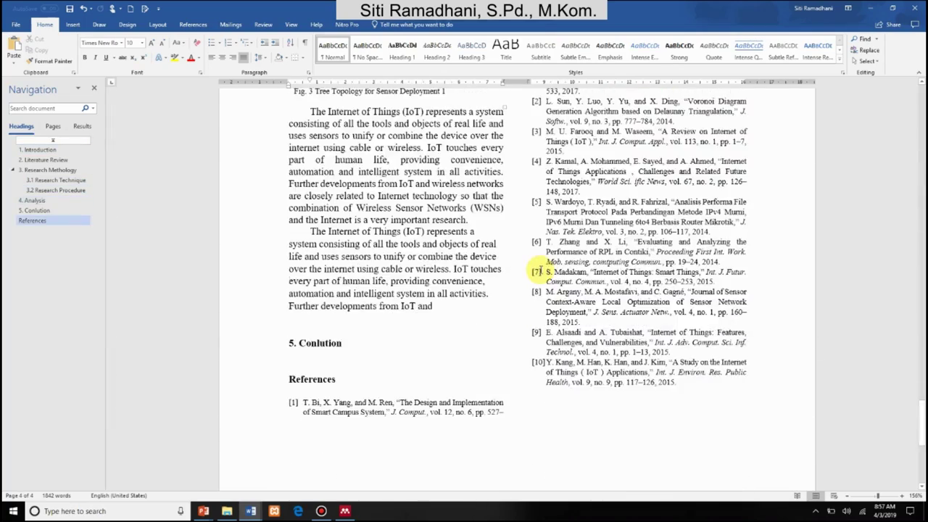
scroll(539, 271, up, 20)
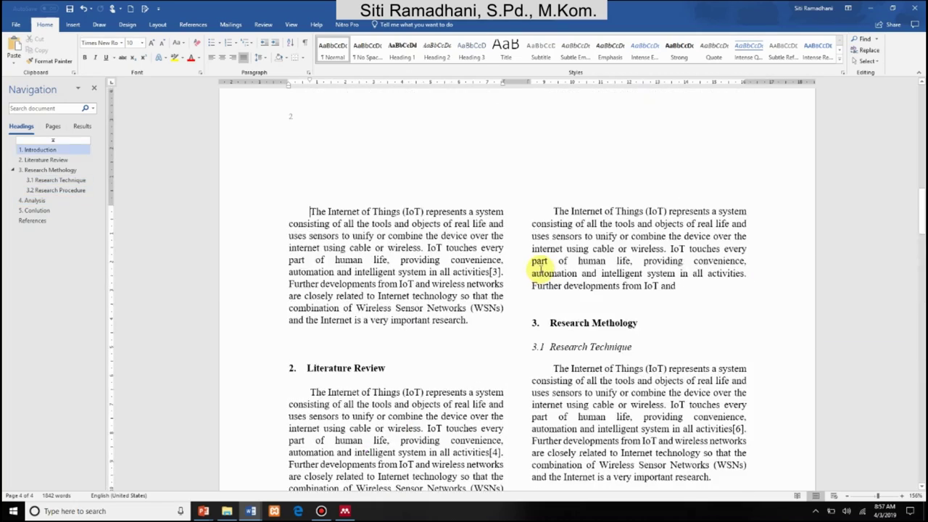
scroll(540, 270, up, 10)
scroll(540, 270, up, 3)
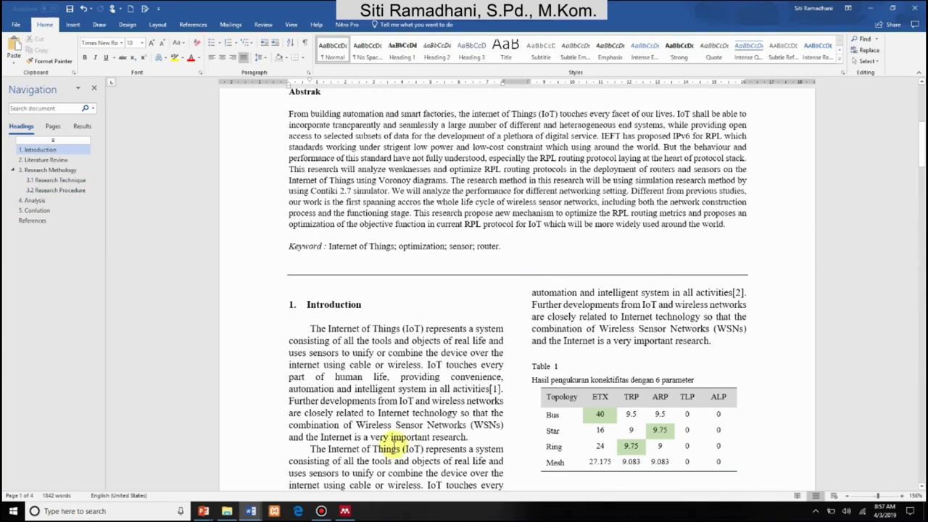
ctrl+scroll(567, 348, up, 3)
scroll(567, 348, up, 6)
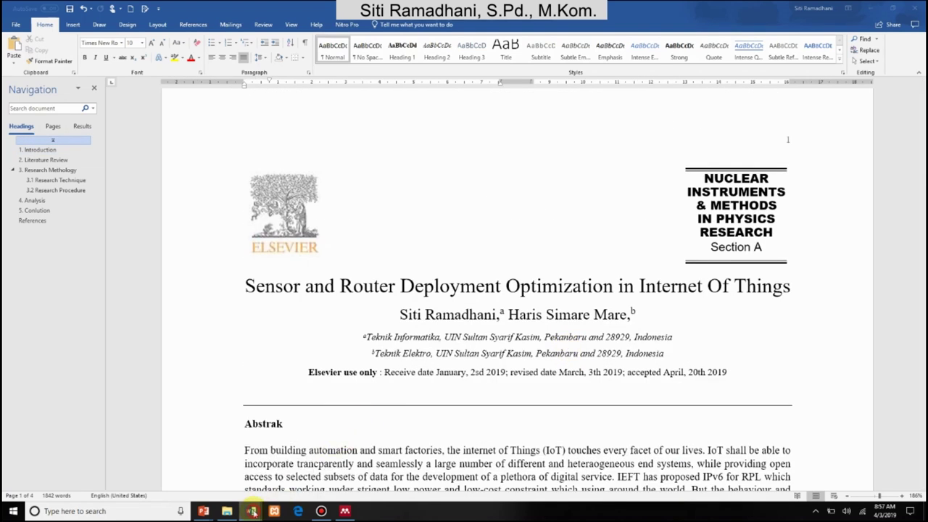
Switch to the Elsevier template document and examine its first-page header, logos and title for comparison
mouse_move(251, 511)
click(217, 471)
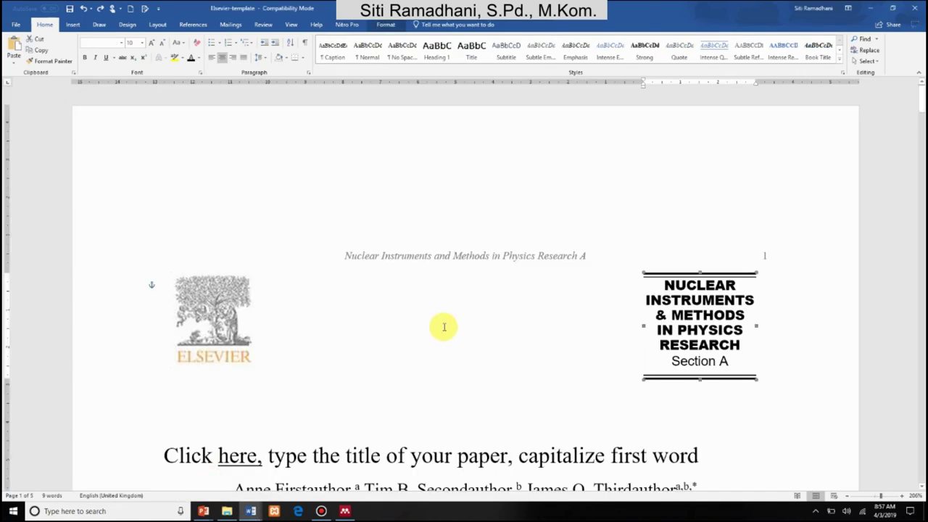
scroll(444, 327, down, 3)
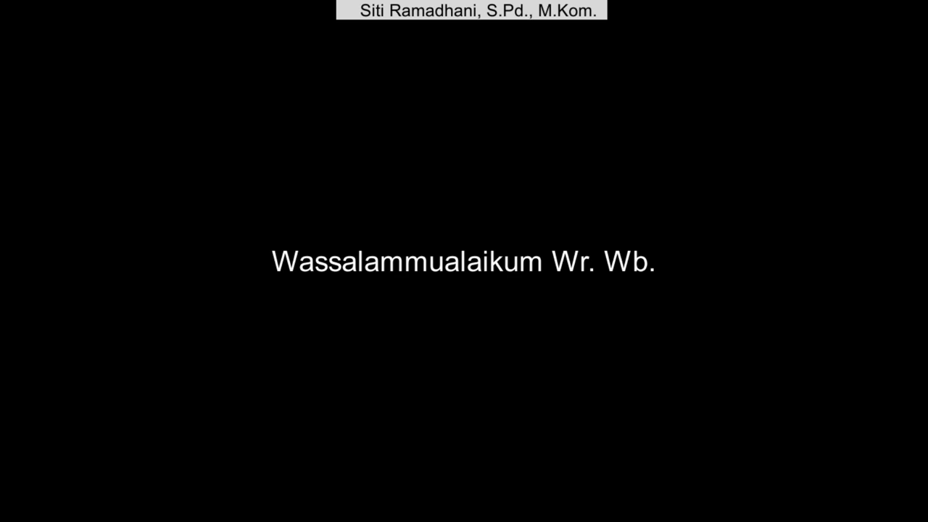